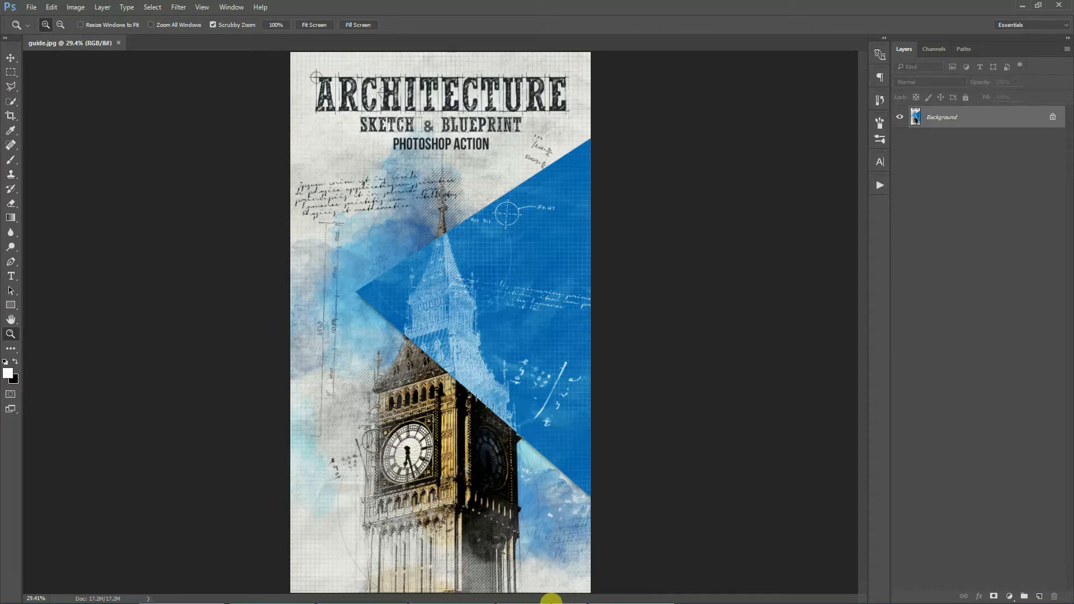
- Open the first example image from the test folder in the photo viewer
{"action": "left_click", "coordinate": [548, 597]}
{"action": "scroll", "coordinate": [791, 240], "scroll_direction": "up", "scroll_amount": 5}
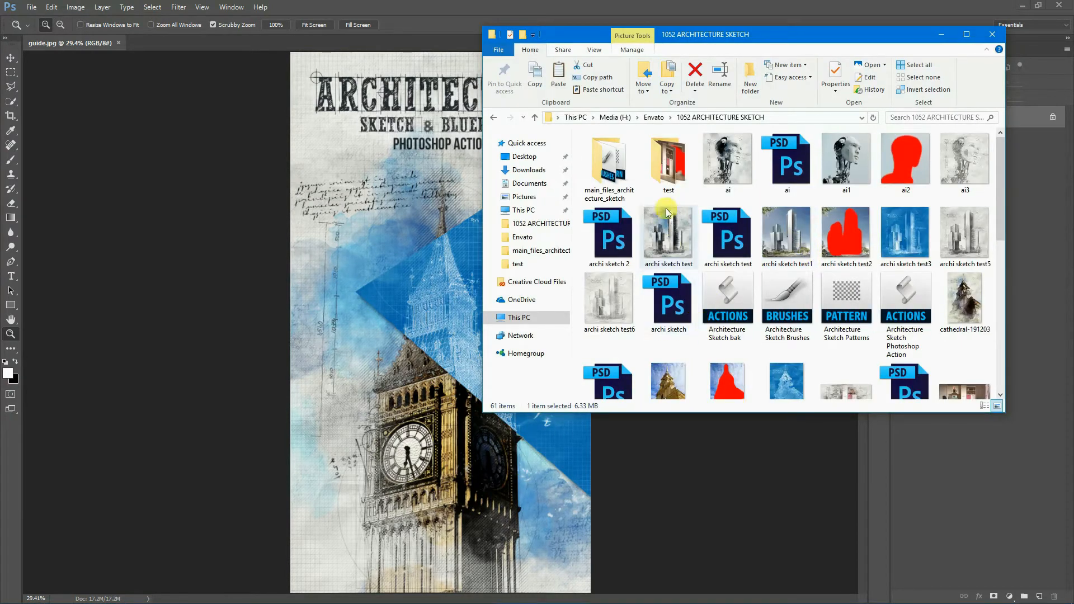
{"action": "double_click", "coordinate": [663, 166]}
{"action": "double_click", "coordinate": [610, 152]}
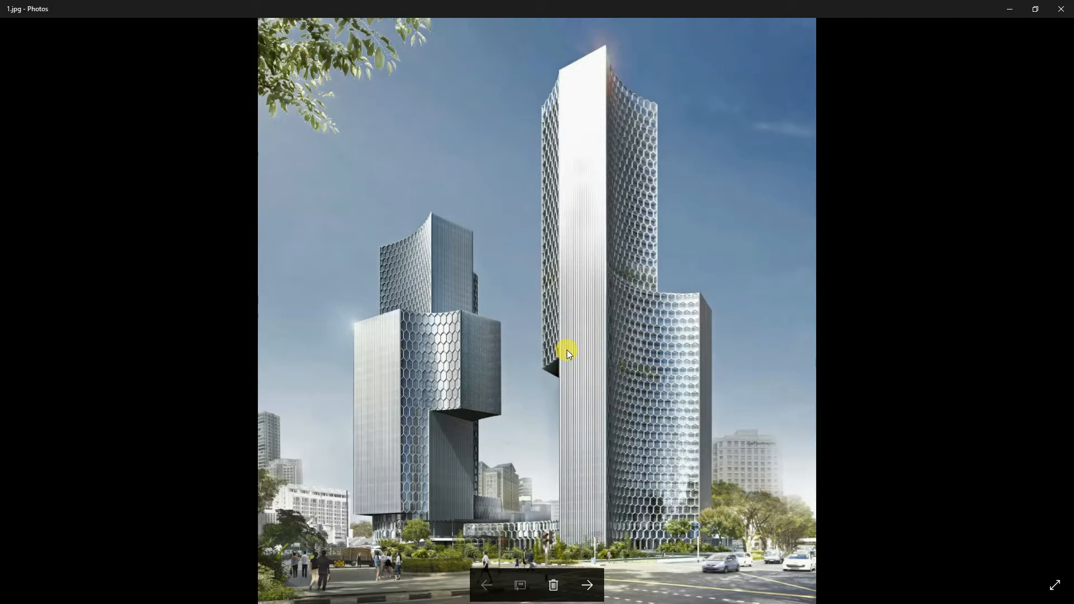
- Step forward to the third example image and zoom in to inspect the sketch details across the buildings
{"action": "left_click", "coordinate": [588, 584]}
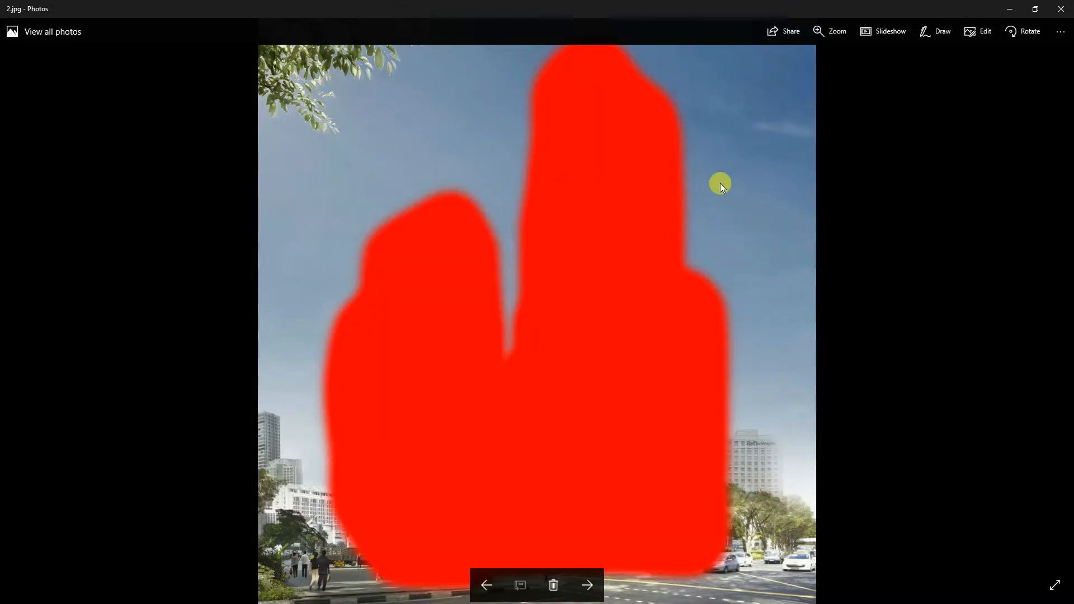
{"action": "left_click", "coordinate": [586, 584]}
{"action": "scroll", "coordinate": [625, 248], "scroll_direction": "up", "scroll_amount": 3}
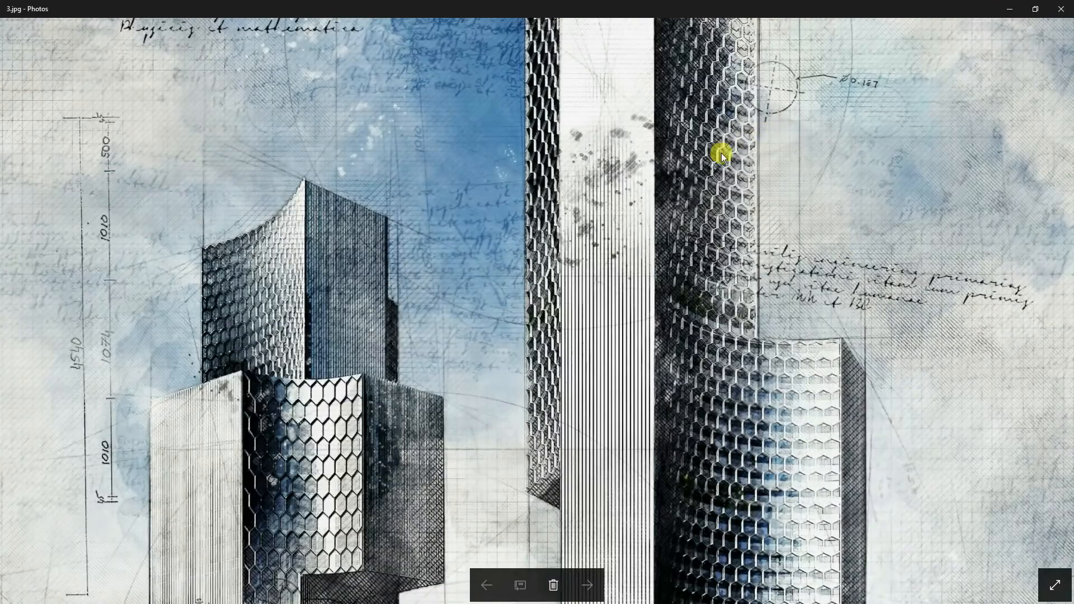
{"action": "left_click_drag", "start_coordinate": [778, 78], "coordinate": [639, 303]}
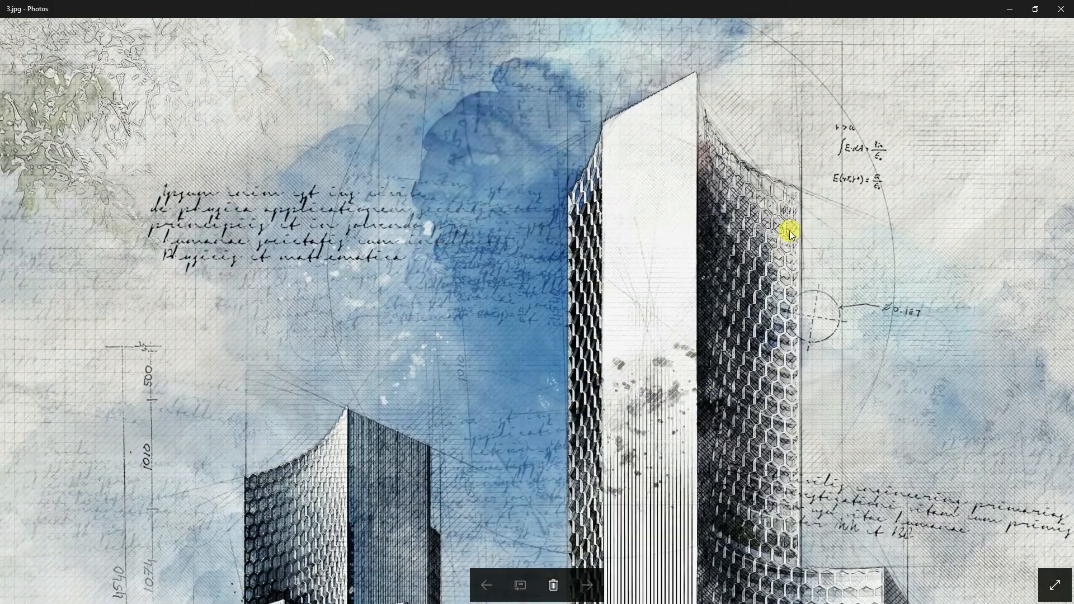
{"action": "left_click_drag", "start_coordinate": [839, 224], "coordinate": [829, 369]}
{"action": "left_click_drag", "start_coordinate": [648, 344], "coordinate": [639, 157]}
{"action": "left_click_drag", "start_coordinate": [764, 469], "coordinate": [772, 149]}
{"action": "scroll", "coordinate": [757, 342], "scroll_direction": "down", "scroll_amount": 2}
{"action": "scroll", "coordinate": [767, 319], "scroll_direction": "up", "scroll_amount": 4}
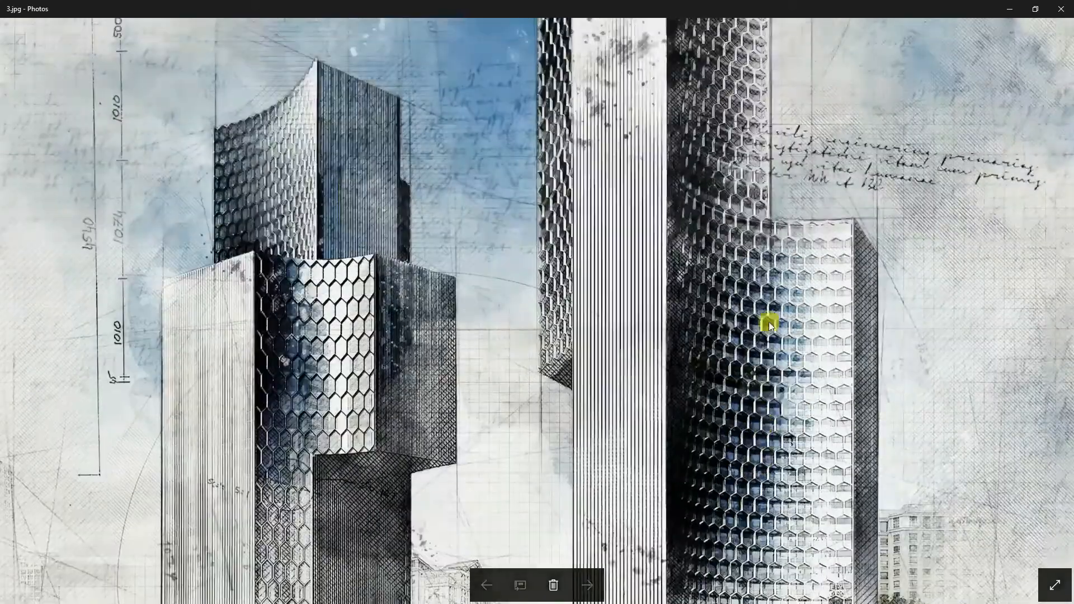
{"action": "scroll", "coordinate": [777, 372], "scroll_direction": "down", "scroll_amount": 5}
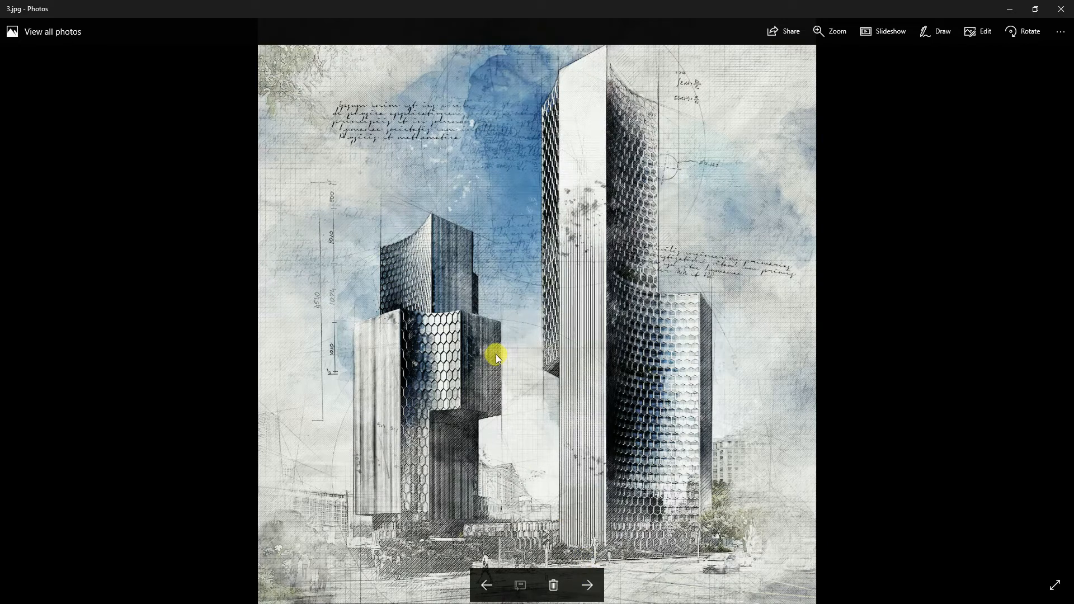
- Advance through the blueprint and pencil variants and zoom in to inspect the sixth image
{"action": "left_click", "coordinate": [587, 584]}
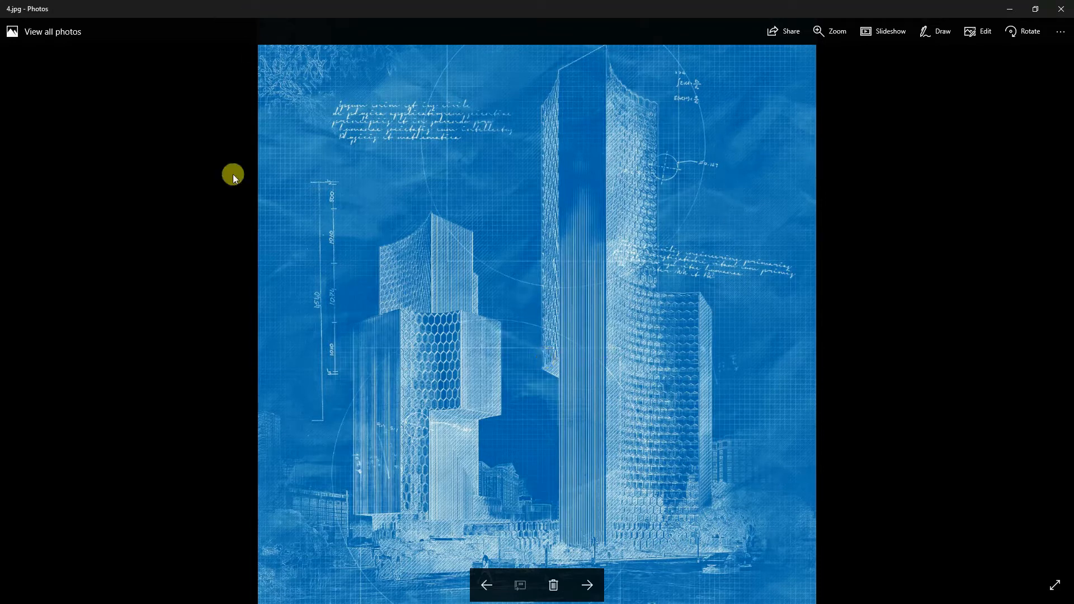
{"action": "left_click", "coordinate": [591, 585]}
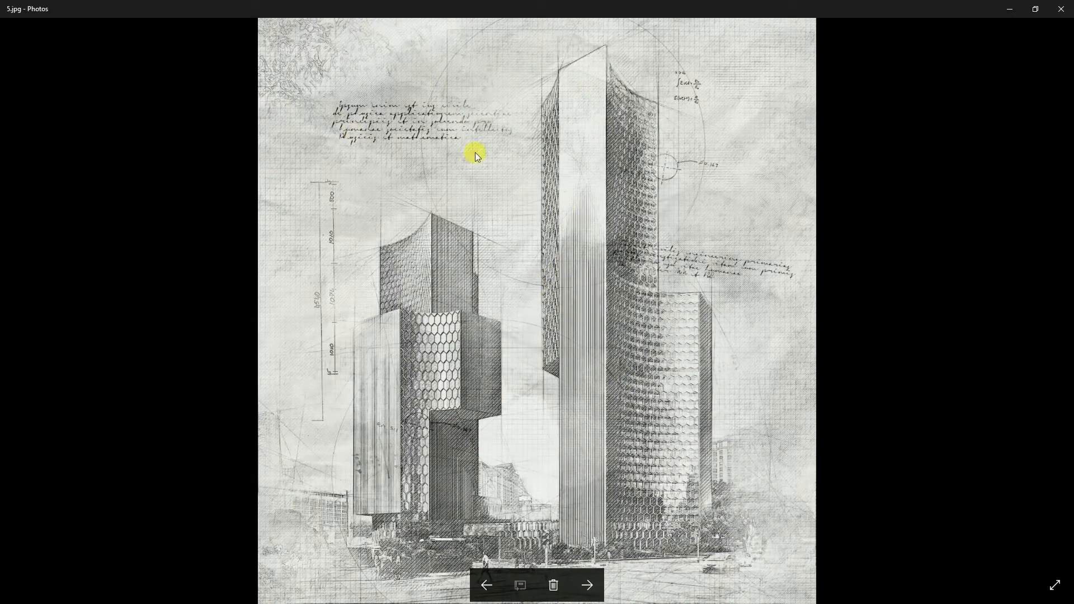
{"action": "left_click", "coordinate": [586, 585]}
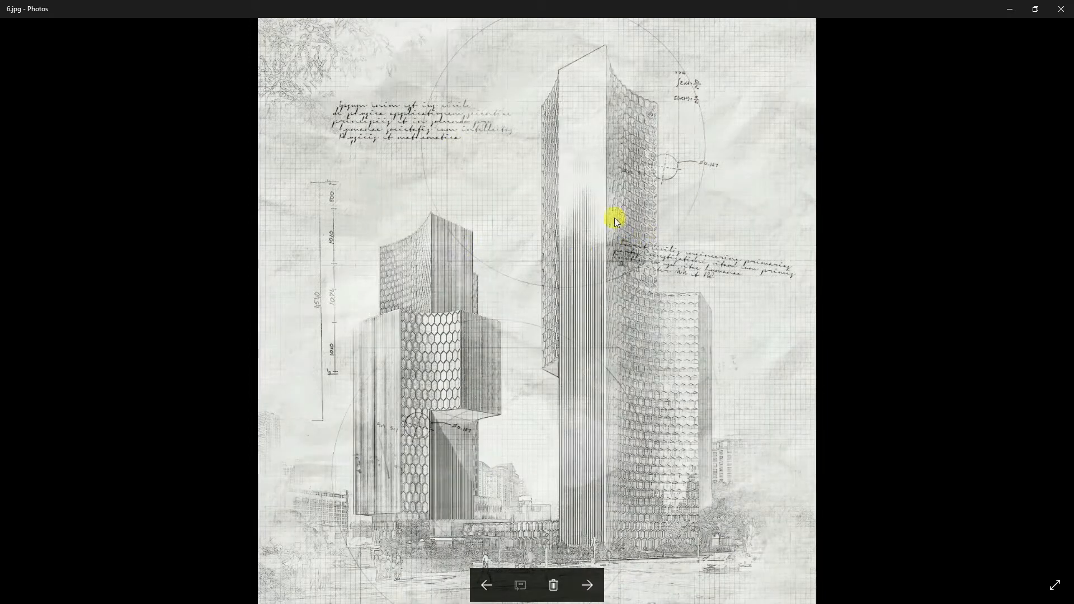
{"action": "scroll", "coordinate": [637, 244], "scroll_direction": "up", "scroll_amount": 2}
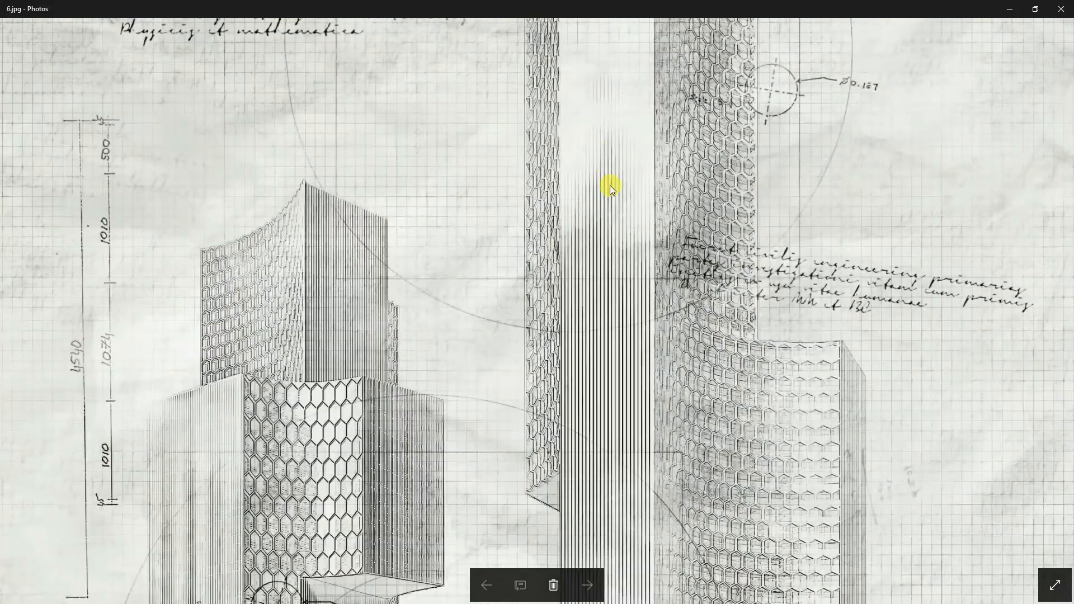
{"action": "scroll", "coordinate": [609, 185], "scroll_direction": "down", "scroll_amount": 2}
{"action": "scroll", "coordinate": [511, 237], "scroll_direction": "up", "scroll_amount": 2}
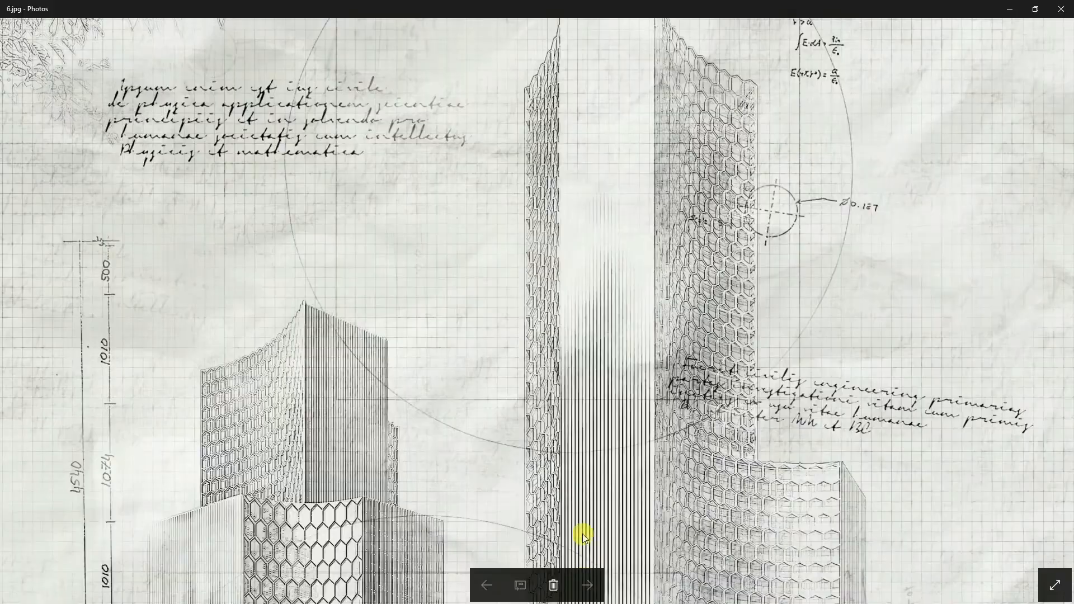
{"action": "scroll", "coordinate": [593, 534], "scroll_direction": "down", "scroll_amount": 2}
- Advance to the Big Ben sketch result and zoom in to examine its upper tower details
{"action": "left_click", "coordinate": [586, 585]}
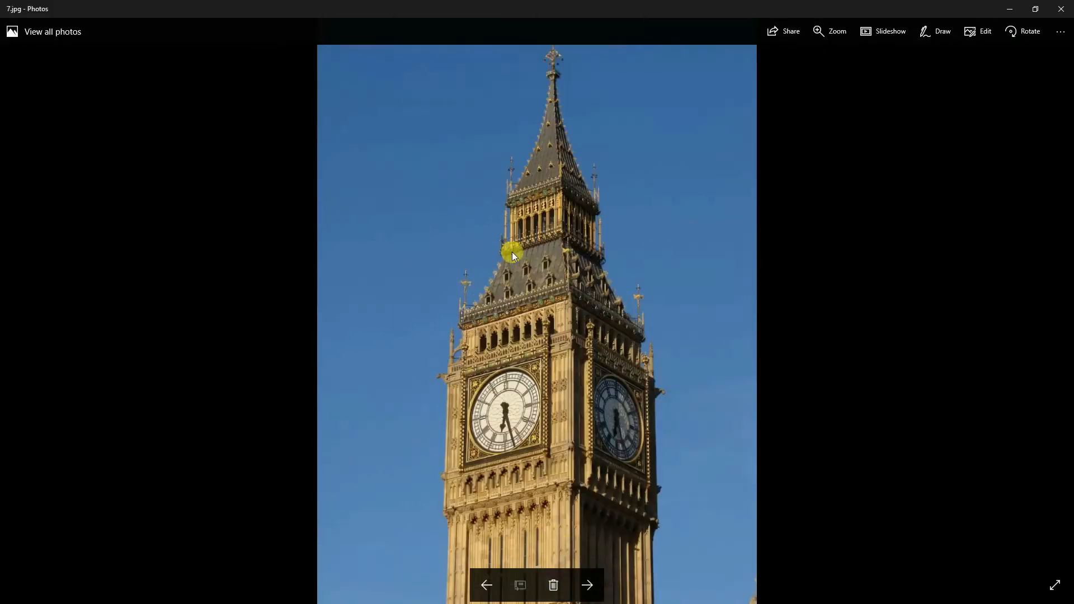
{"action": "left_click", "coordinate": [588, 583]}
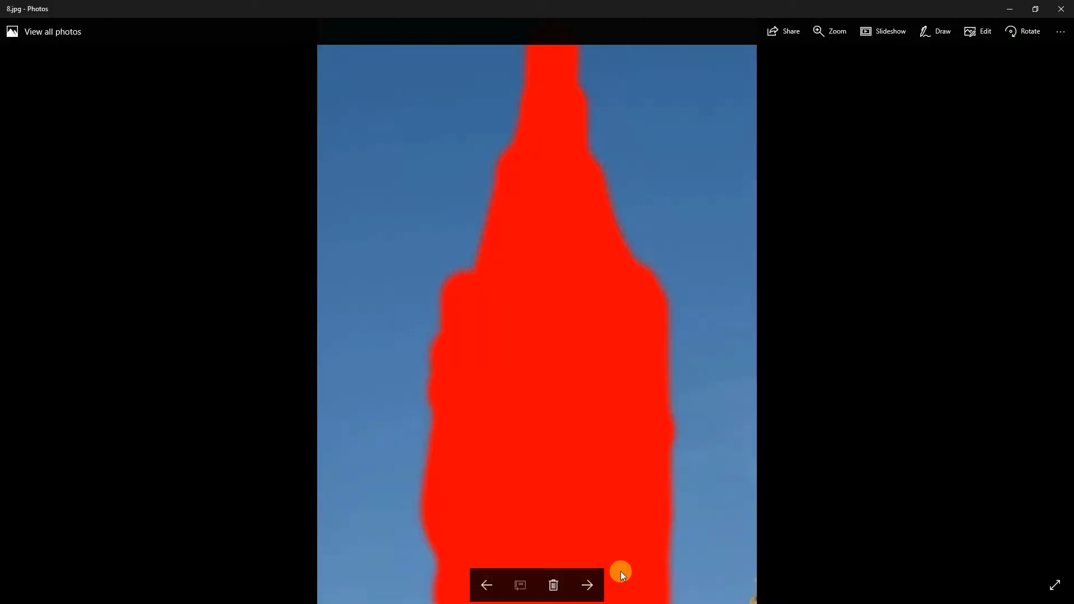
{"action": "left_click", "coordinate": [592, 583]}
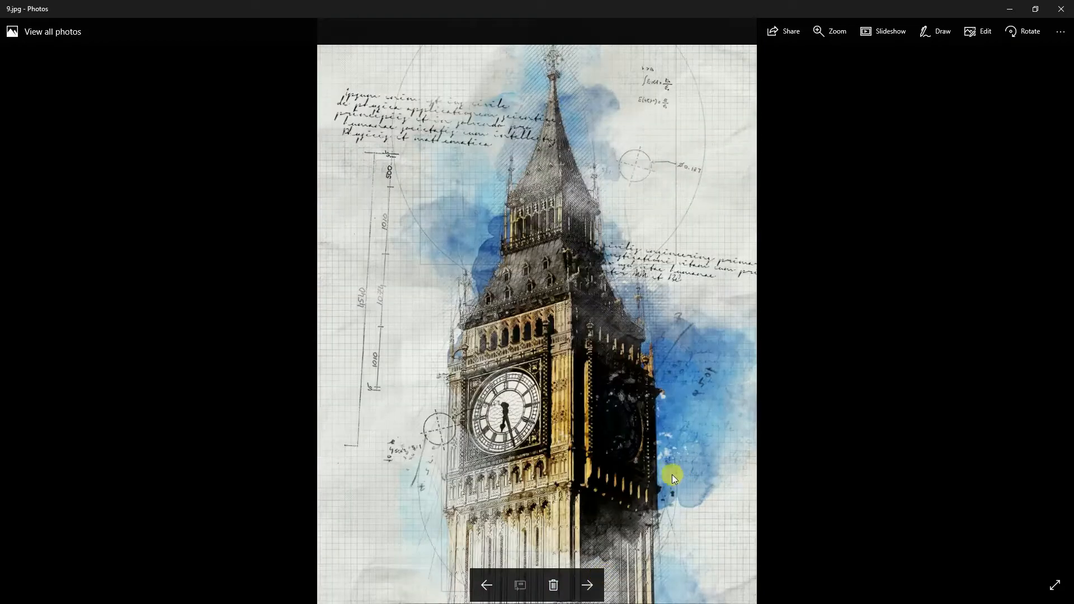
{"action": "scroll", "coordinate": [672, 474], "scroll_direction": "up", "scroll_amount": 2}
{"action": "left_click_drag", "start_coordinate": [687, 156], "coordinate": [739, 224]}
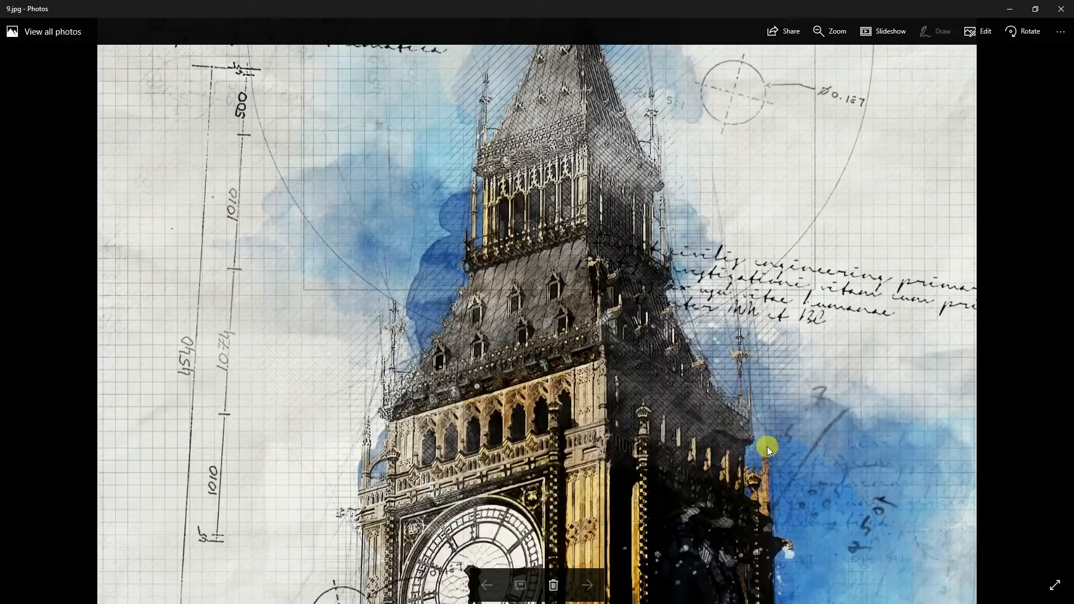
{"action": "left_click_drag", "start_coordinate": [767, 447], "coordinate": [765, 263]}
{"action": "mouse_move", "coordinate": [768, 422]}
{"action": "left_mouse_down"}
{"action": "mouse_move", "coordinate": [757, 209]}
{"action": "mouse_move", "coordinate": [771, 392]}
{"action": "left_mouse_up"}
{"action": "left_click_drag", "start_coordinate": [760, 250], "coordinate": [753, 425]}
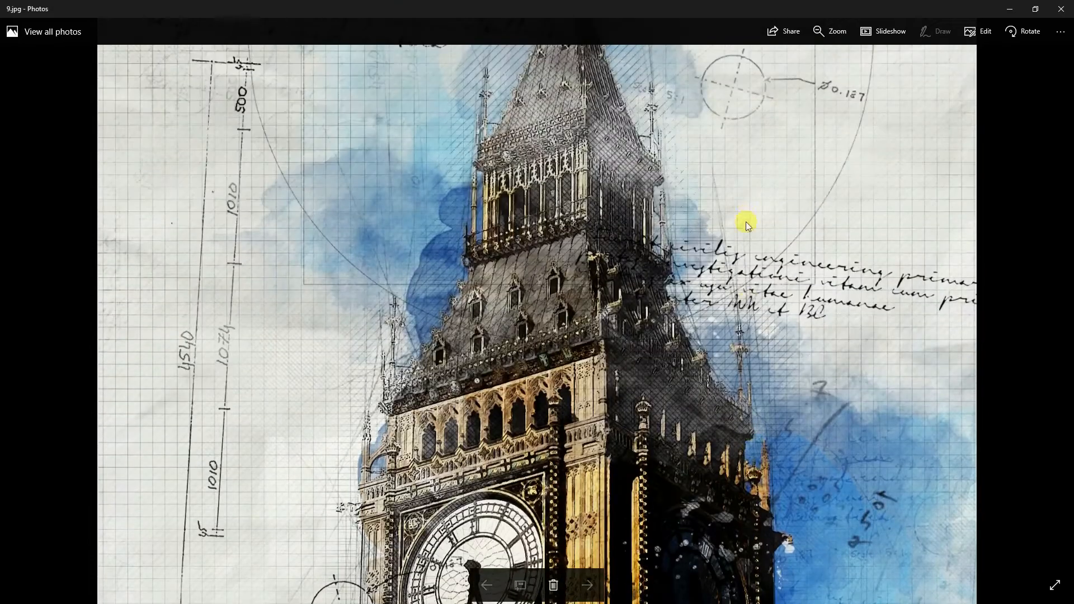
{"action": "left_click_drag", "start_coordinate": [746, 222], "coordinate": [744, 322]}
{"action": "double_click", "coordinate": [744, 322]}
{"action": "left_click", "coordinate": [588, 584]}
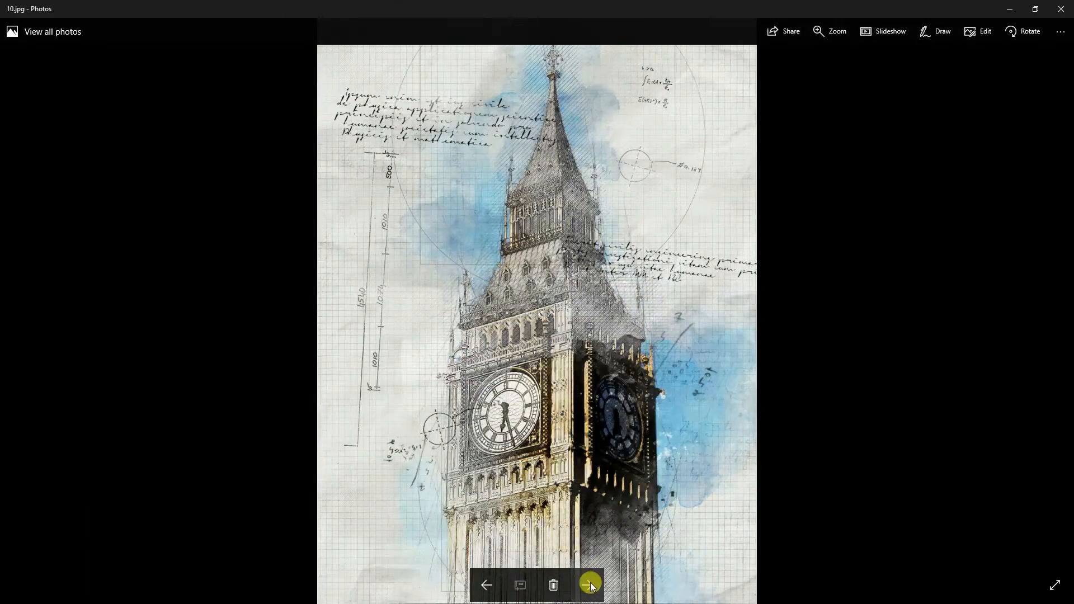
- Zoom into the tenth image and pan around the clock tower to inspect the sketch effect
{"action": "double_click", "coordinate": [582, 373]}
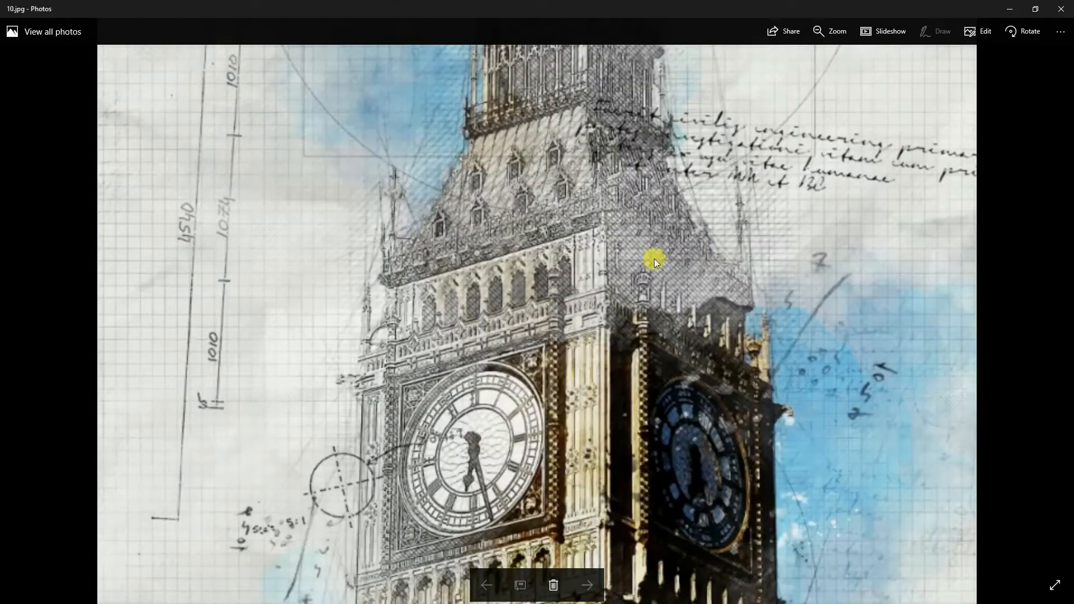
{"action": "left_click_drag", "start_coordinate": [742, 138], "coordinate": [738, 347]}
{"action": "left_click_drag", "start_coordinate": [745, 234], "coordinate": [750, 322]}
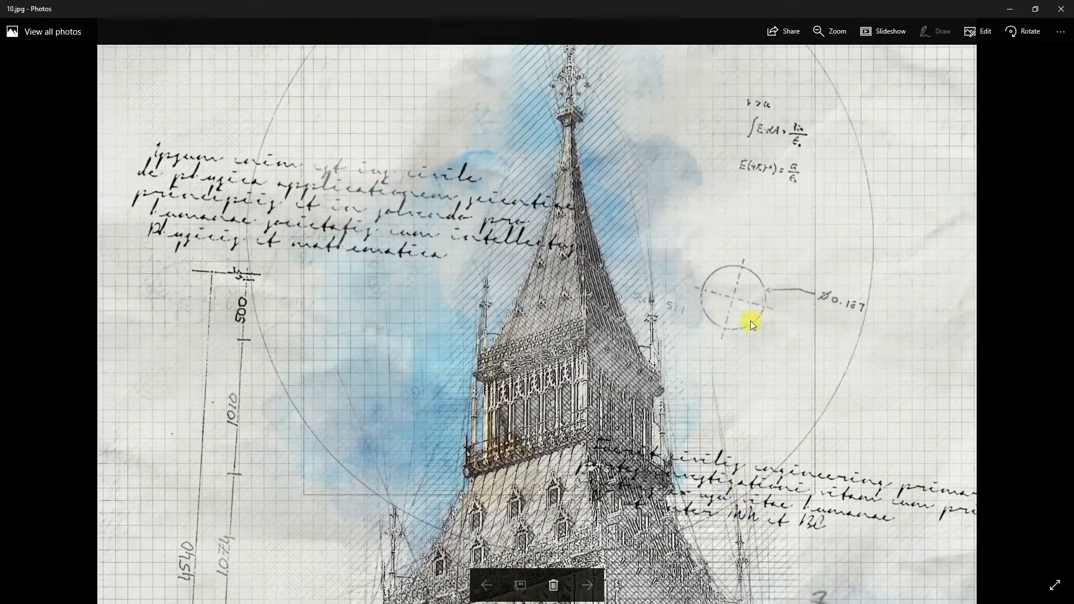
{"action": "left_click_drag", "start_coordinate": [745, 431], "coordinate": [712, 242]}
{"action": "left_click_drag", "start_coordinate": [697, 384], "coordinate": [683, 206]}
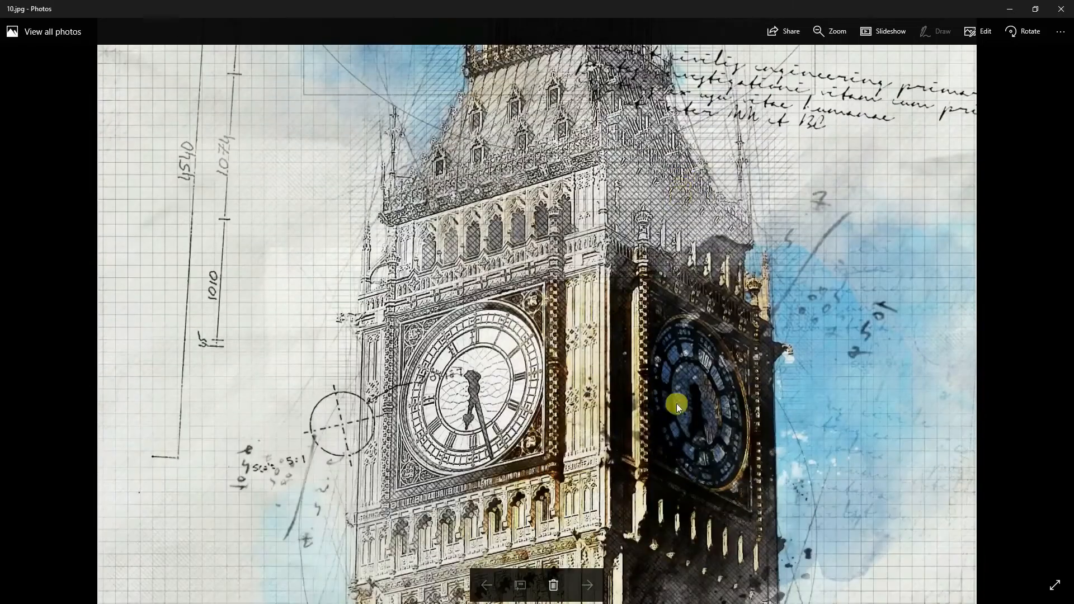
{"action": "left_click_drag", "start_coordinate": [679, 398], "coordinate": [665, 232]}
{"action": "left_click_drag", "start_coordinate": [686, 153], "coordinate": [678, 311]}
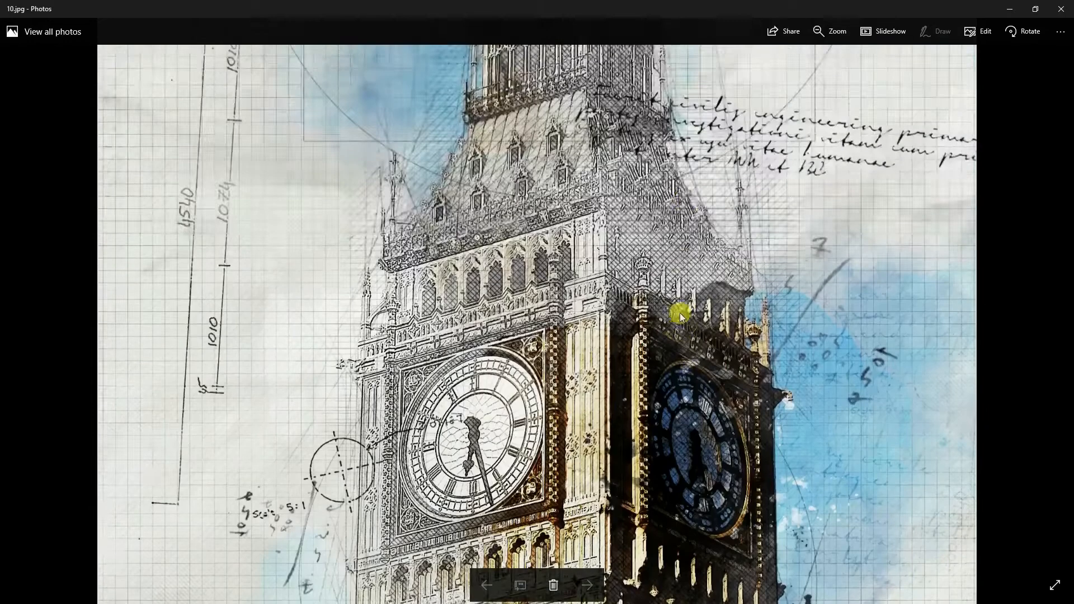
{"action": "left_click_drag", "start_coordinate": [684, 158], "coordinate": [695, 222]}
{"action": "scroll", "coordinate": [668, 311], "scroll_direction": "down", "scroll_amount": 3}
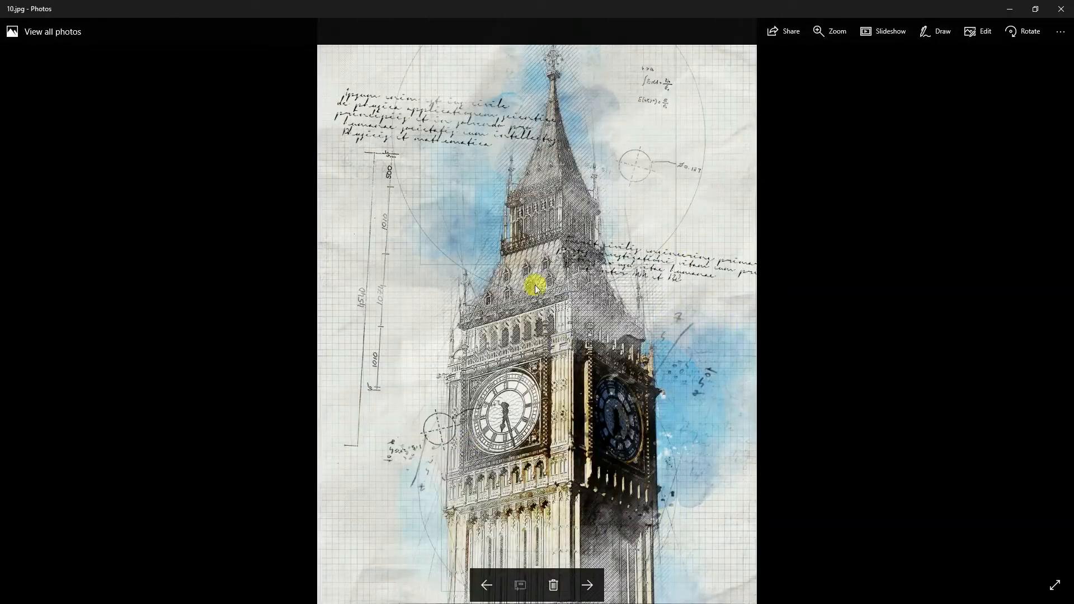
- Advance through the split blueprint version, the cathedral photo and its painted mask
{"action": "left_click", "coordinate": [579, 585]}
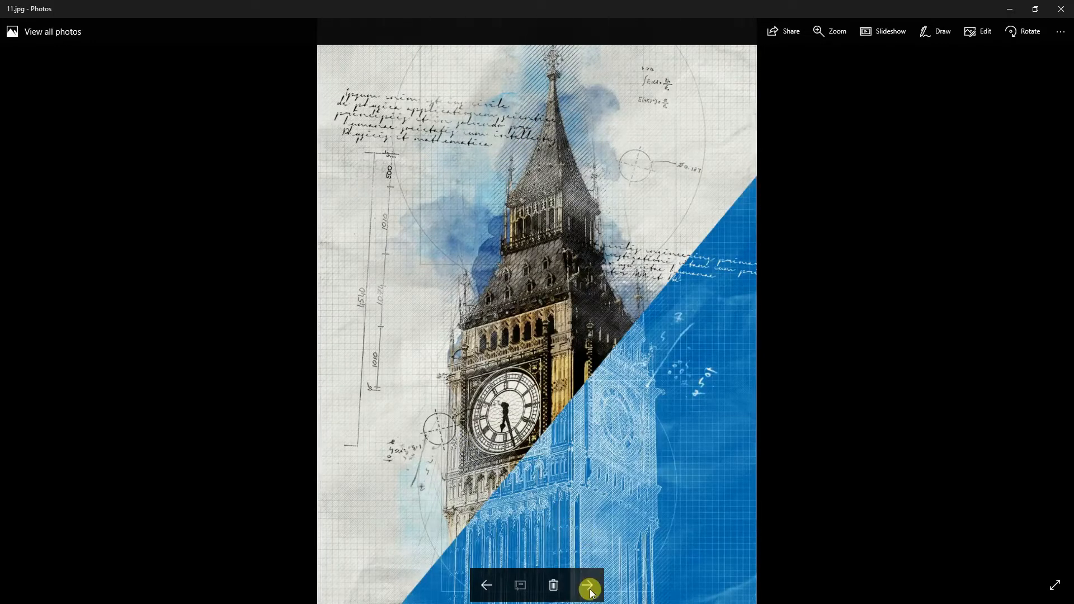
{"action": "left_click", "coordinate": [589, 587]}
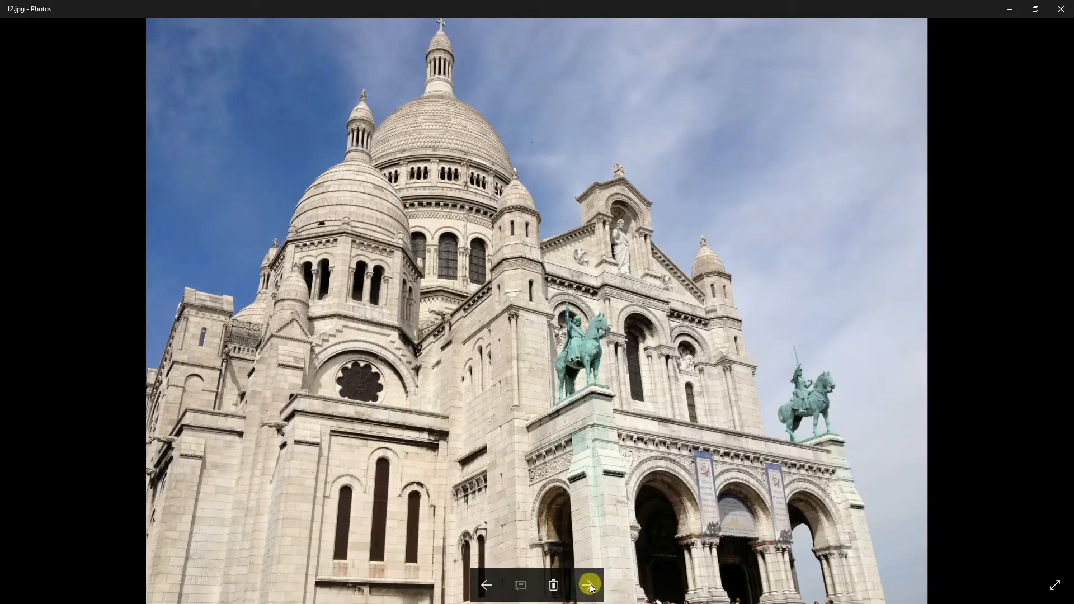
{"action": "left_click", "coordinate": [588, 585]}
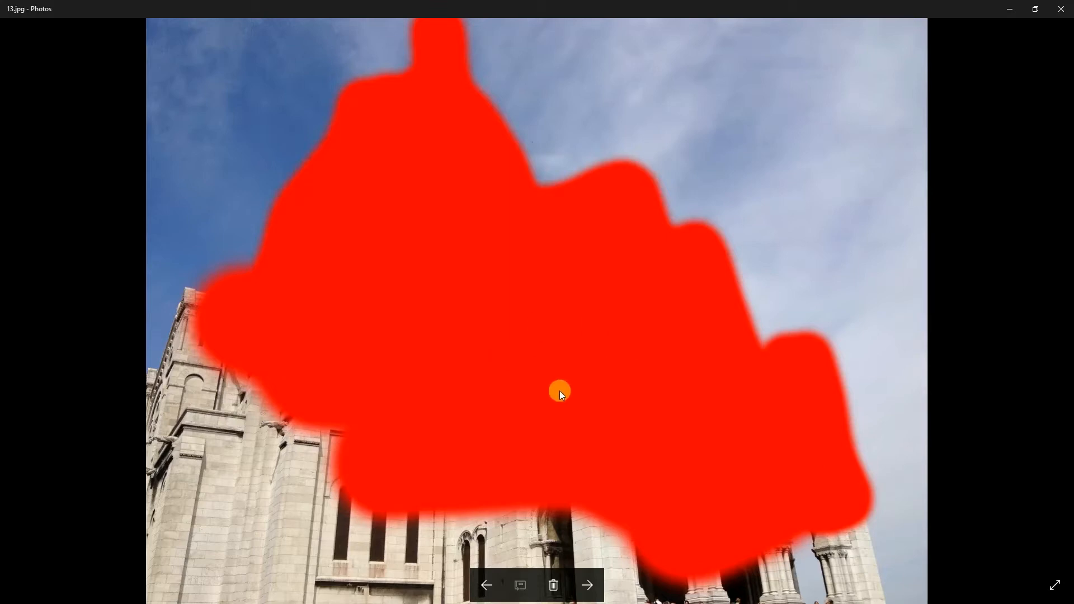
{"action": "left_click", "coordinate": [587, 585]}
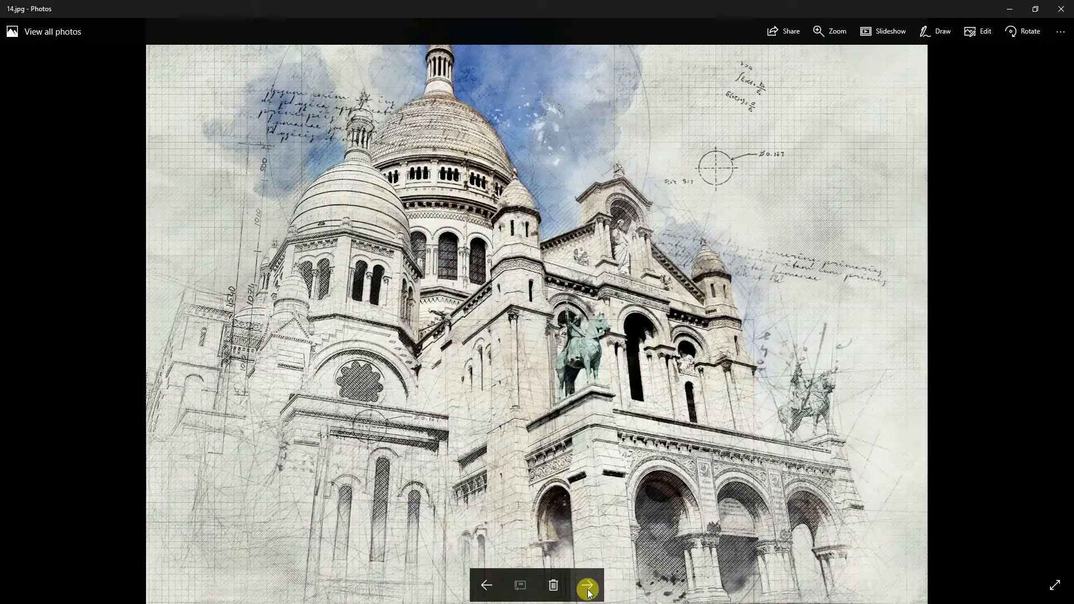
- Zoom into the cathedral sketch result and pan across its facade to inspect the details
{"action": "double_click", "coordinate": [571, 291]}
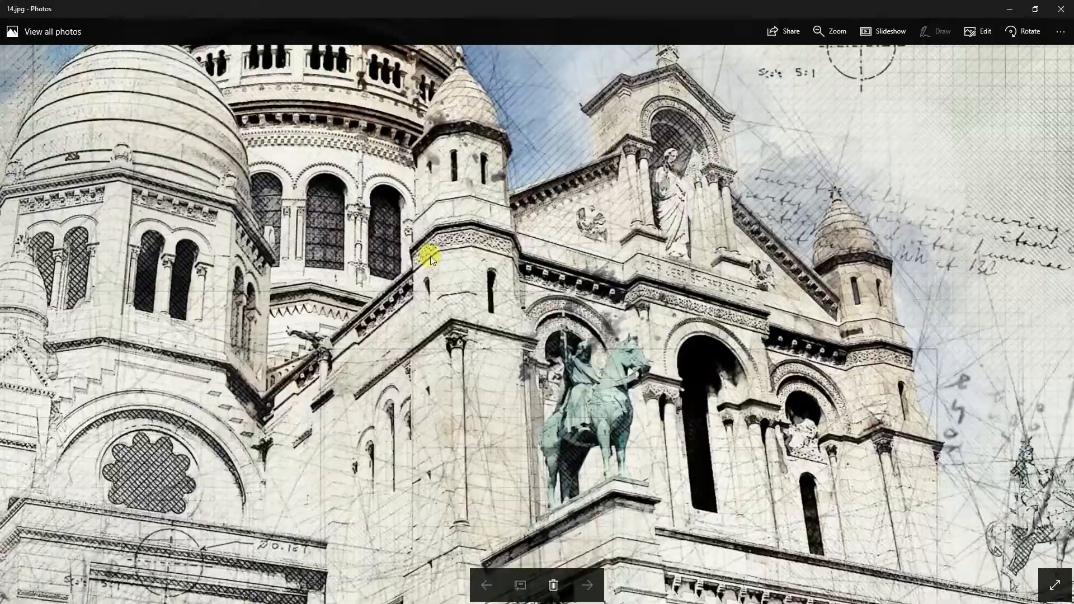
{"action": "left_click_drag", "start_coordinate": [431, 258], "coordinate": [556, 376]}
{"action": "left_click_drag", "start_coordinate": [970, 463], "coordinate": [571, 336]}
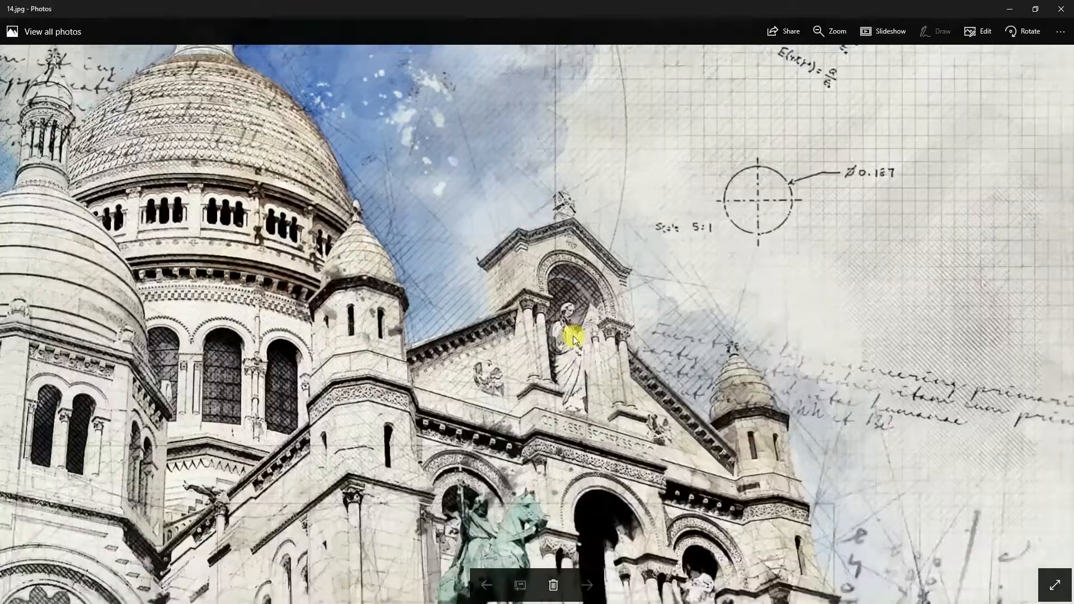
{"action": "left_click_drag", "start_coordinate": [911, 513], "coordinate": [659, 304]}
{"action": "left_click_drag", "start_coordinate": [911, 522], "coordinate": [632, 241]}
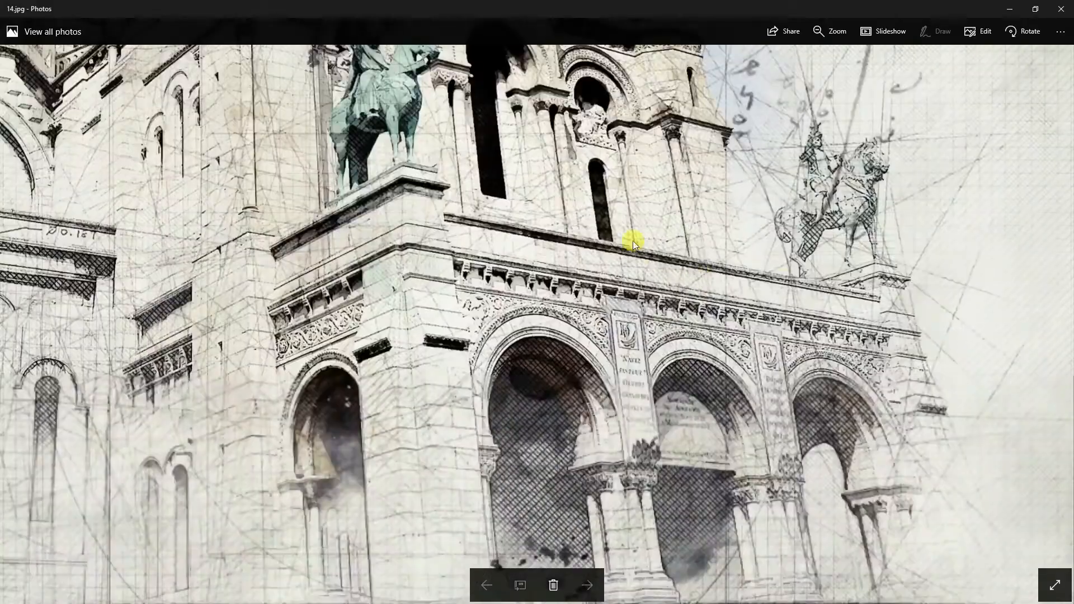
{"action": "left_click_drag", "start_coordinate": [425, 250], "coordinate": [791, 458]}
{"action": "left_click_drag", "start_coordinate": [717, 306], "coordinate": [730, 496]}
{"action": "double_click", "coordinate": [673, 334]}
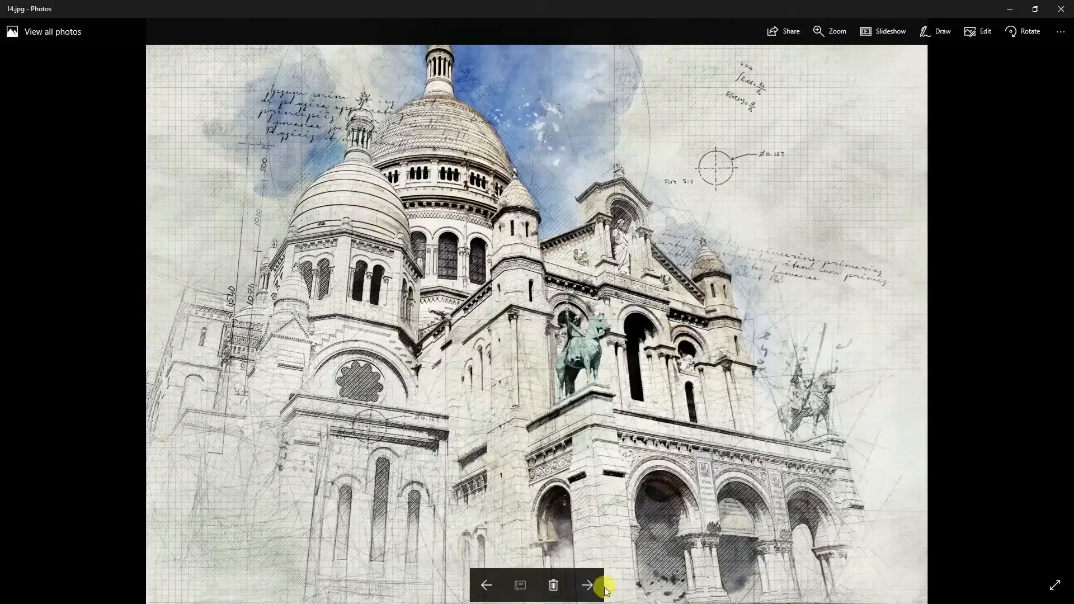
- Advance through the sepia and grey cathedral variants to the bridge photo and its mask
{"action": "left_click", "coordinate": [588, 584]}
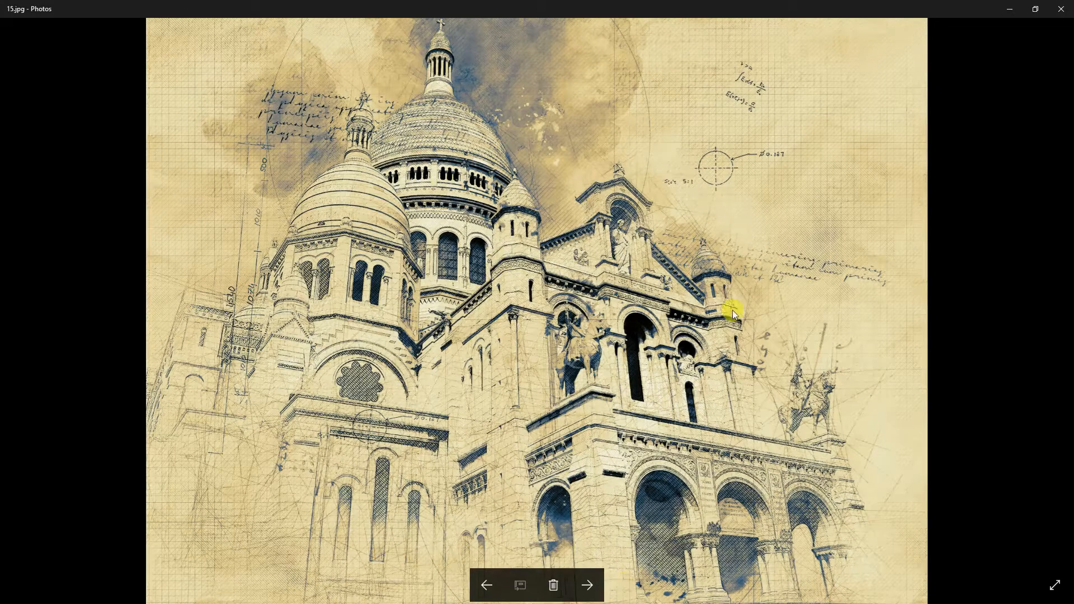
{"action": "left_click", "coordinate": [588, 585]}
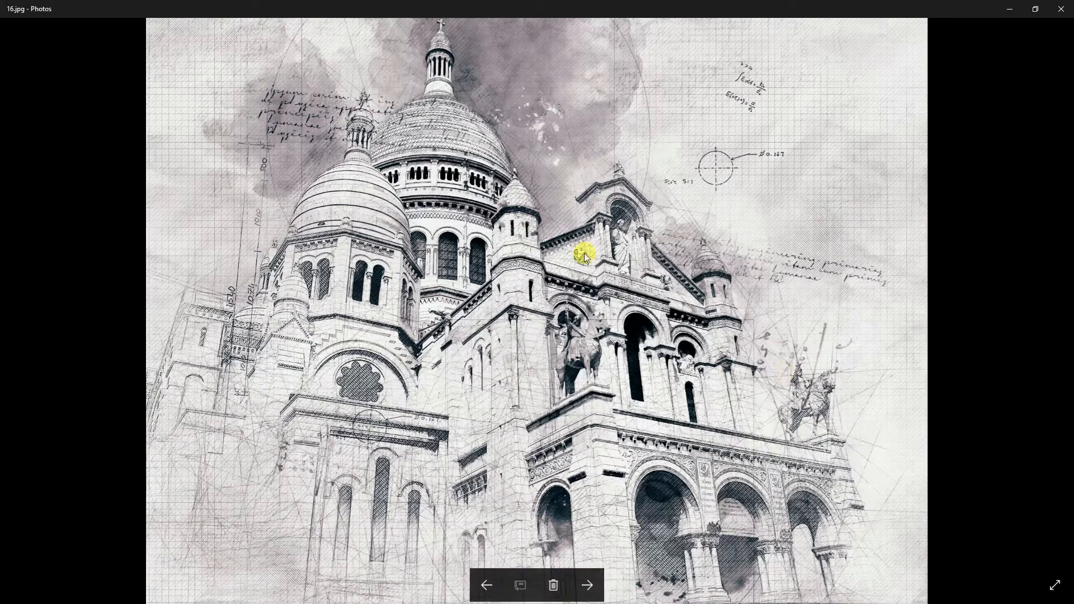
{"action": "left_click", "coordinate": [590, 588]}
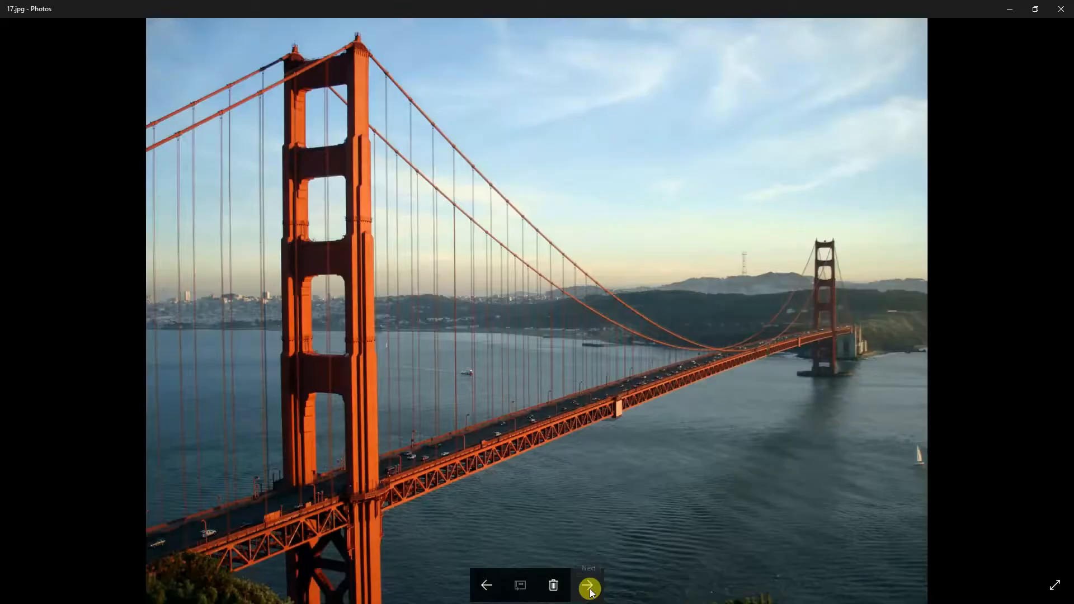
{"action": "left_click", "coordinate": [591, 585]}
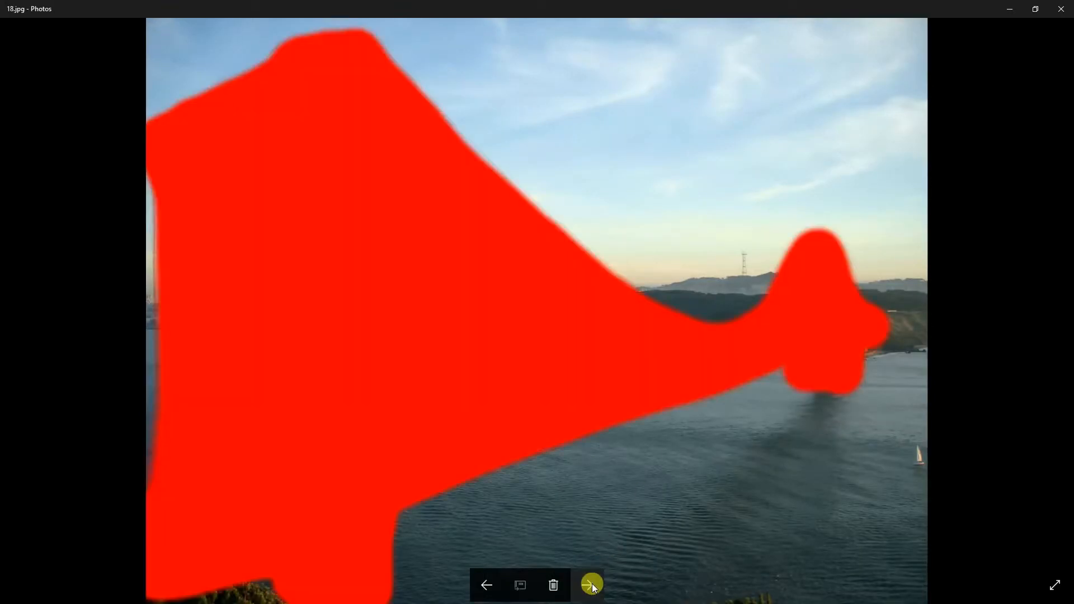
- Advance to the bridge sketch result, zoom in and pan across its tower and cables to inspect the effect
{"action": "left_click", "coordinate": [591, 585]}
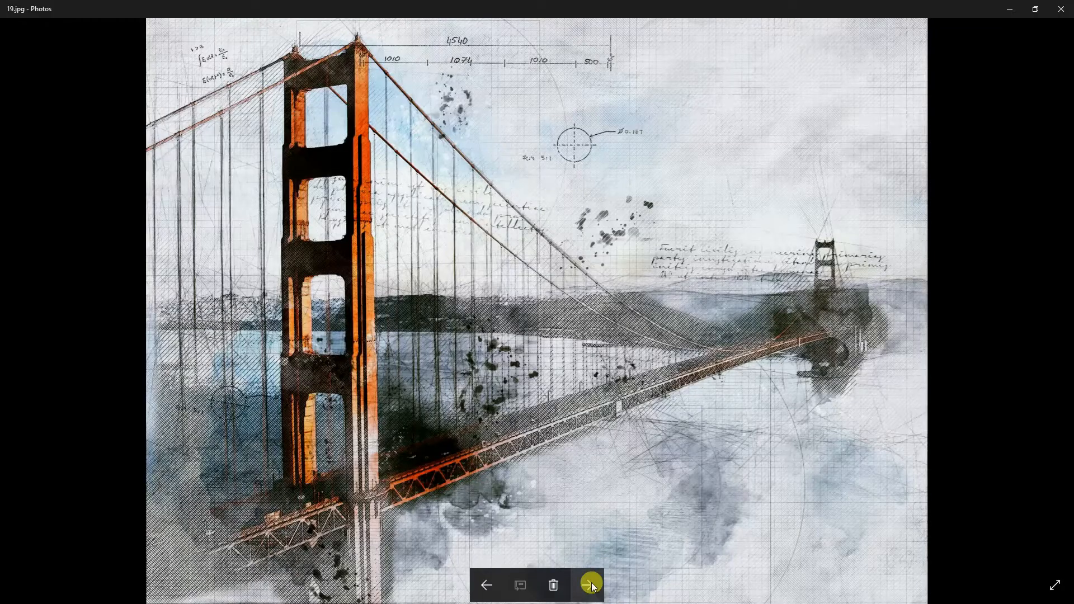
{"action": "double_click", "coordinate": [419, 265]}
{"action": "mouse_move", "coordinate": [468, 250]}
{"action": "left_mouse_down"}
{"action": "mouse_move", "coordinate": [651, 316]}
{"action": "mouse_move", "coordinate": [897, 471]}
{"action": "mouse_move", "coordinate": [955, 482]}
{"action": "left_mouse_up"}
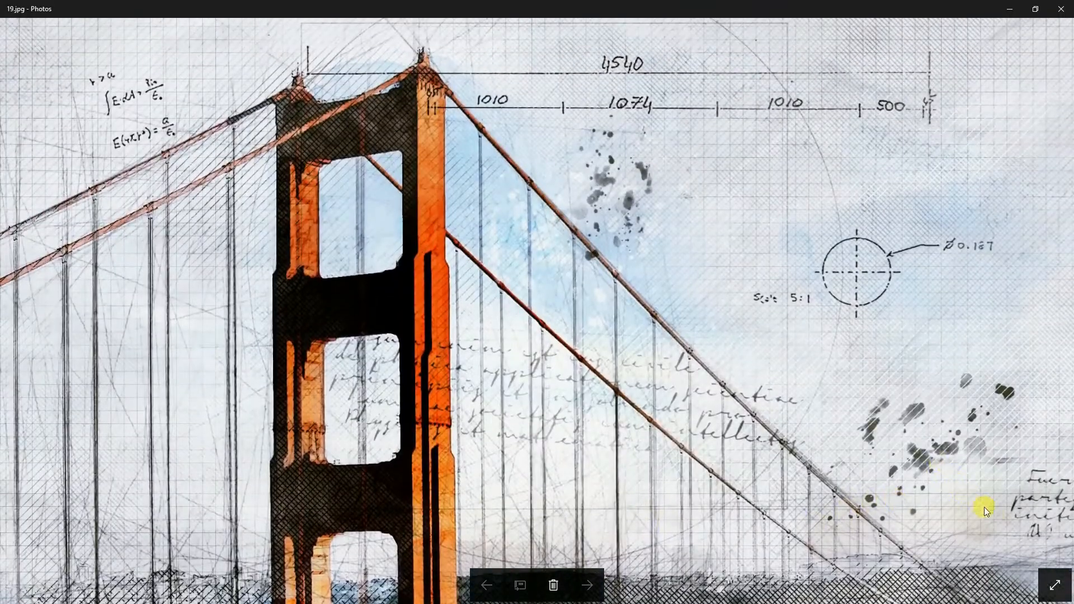
{"action": "left_click_drag", "start_coordinate": [991, 513], "coordinate": [788, 342]}
{"action": "left_click_drag", "start_coordinate": [705, 462], "coordinate": [939, 393]}
{"action": "left_click_drag", "start_coordinate": [832, 241], "coordinate": [830, 420]}
{"action": "double_click", "coordinate": [814, 341]}
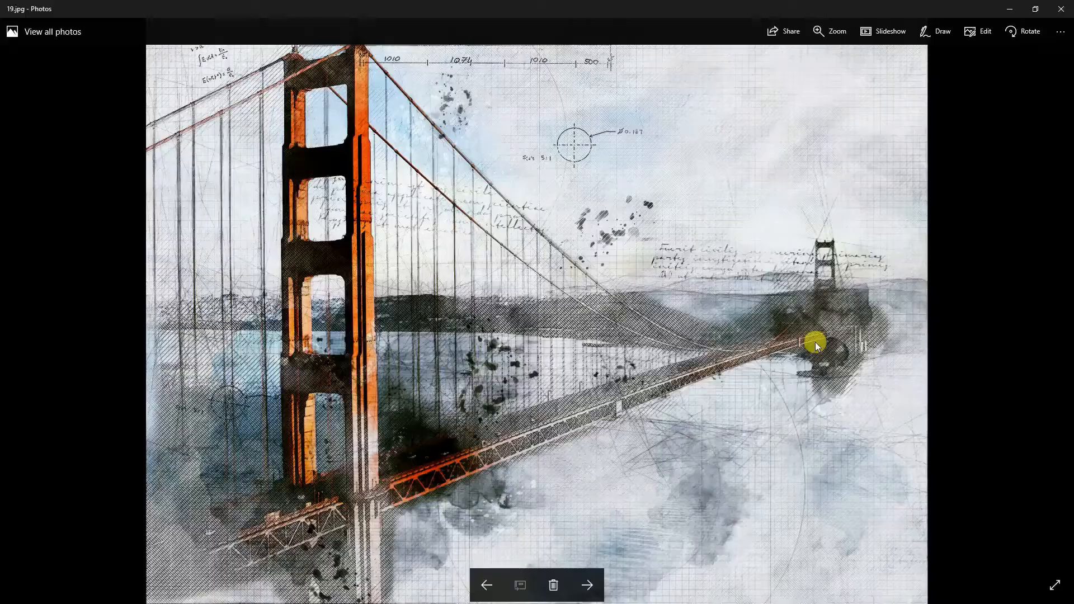
- Advance to the grey bridge variant, zoom in and pan across it to inspect the pencil details
{"action": "left_click", "coordinate": [586, 585]}
{"action": "double_click", "coordinate": [489, 321]}
{"action": "left_click_drag", "start_coordinate": [429, 335], "coordinate": [671, 313]}
{"action": "left_click_drag", "start_coordinate": [678, 186], "coordinate": [675, 371]}
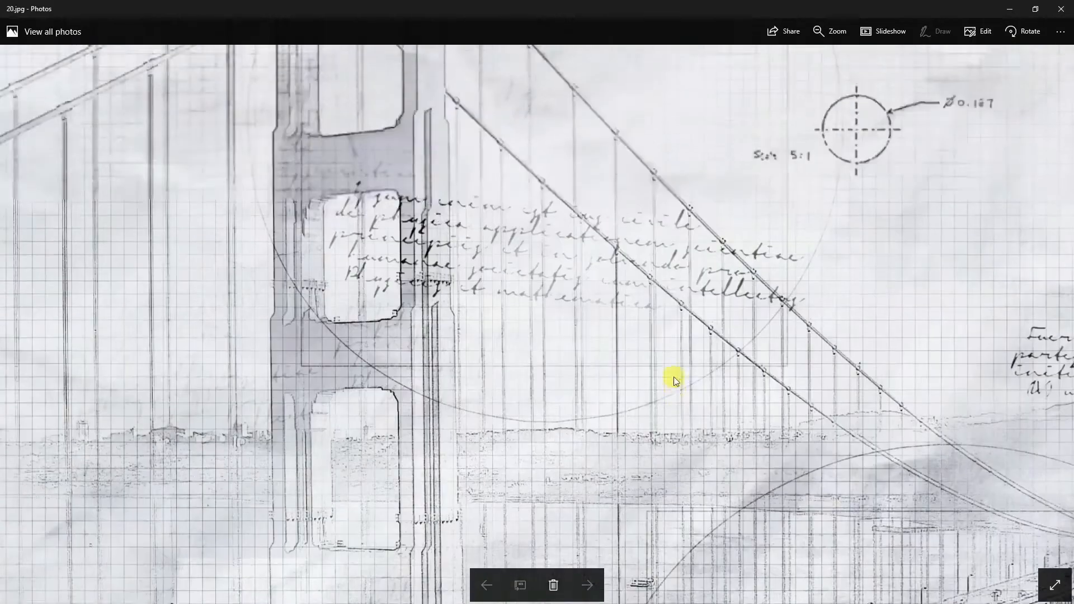
{"action": "left_click_drag", "start_coordinate": [664, 223], "coordinate": [654, 410]}
{"action": "left_click_drag", "start_coordinate": [727, 333], "coordinate": [652, 348]}
{"action": "double_click", "coordinate": [653, 348]}
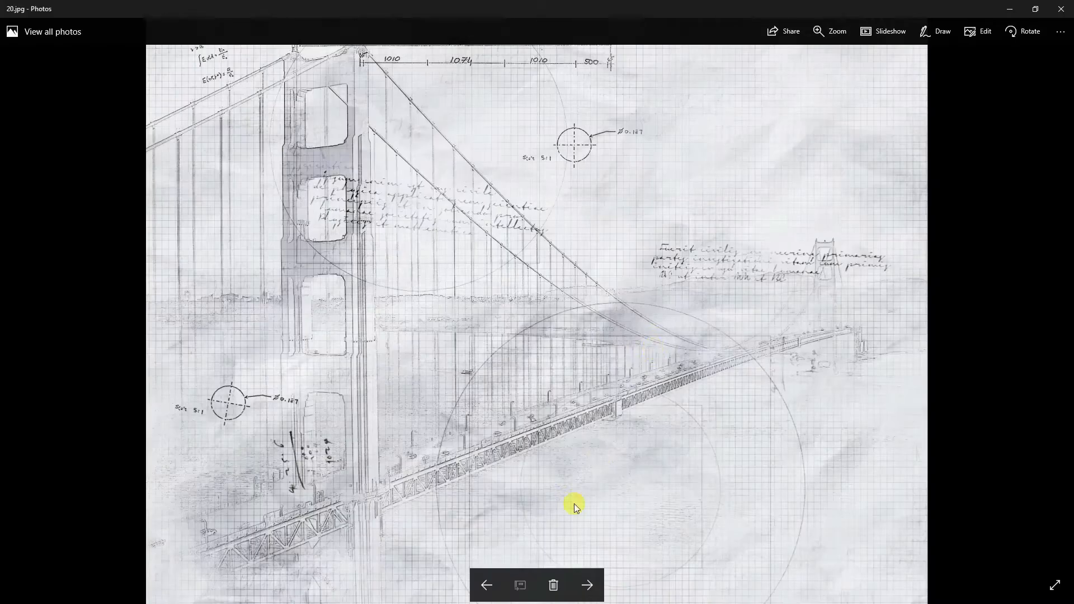
- Advance through the blueprint bridge, statue and robot examples to the rocket sketch result
{"action": "left_click", "coordinate": [586, 585]}
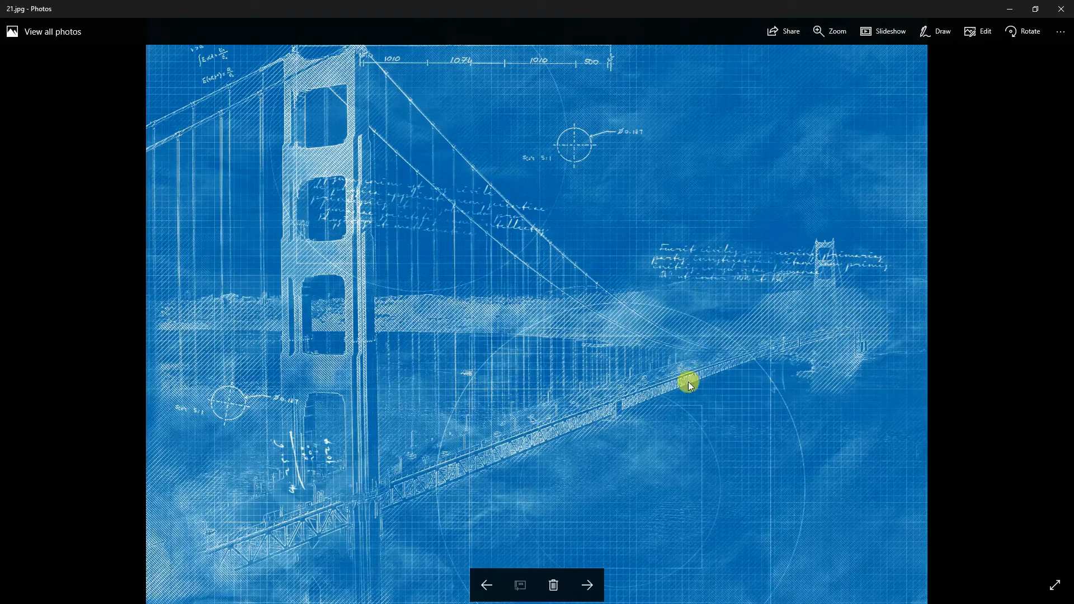
{"action": "left_click", "coordinate": [584, 587]}
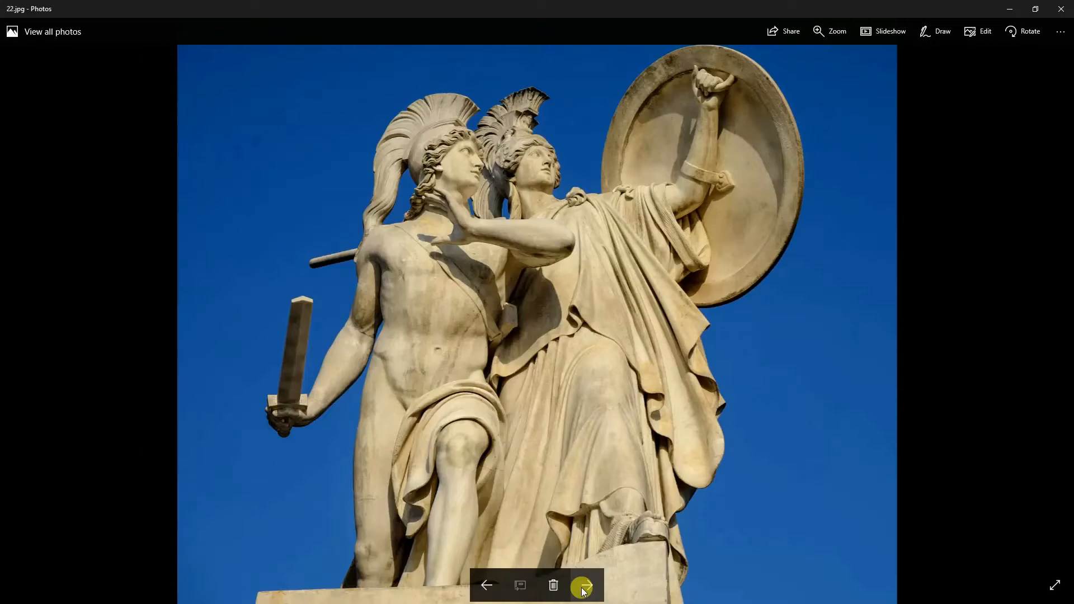
{"action": "left_click", "coordinate": [584, 587]}
{"action": "left_click", "coordinate": [585, 588]}
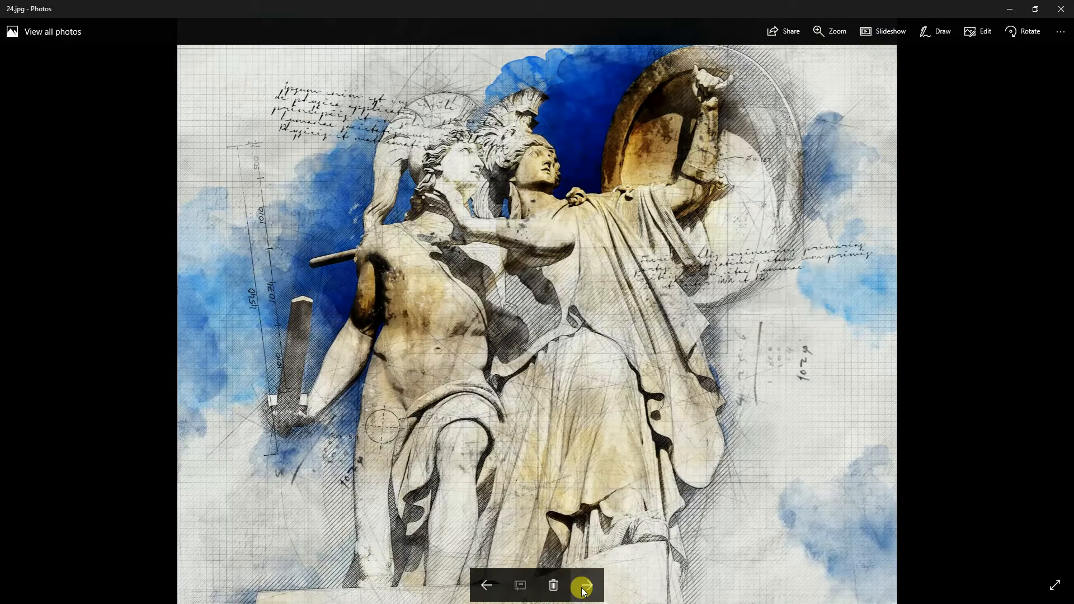
{"action": "left_click", "coordinate": [583, 588]}
{"action": "left_click", "coordinate": [583, 589]}
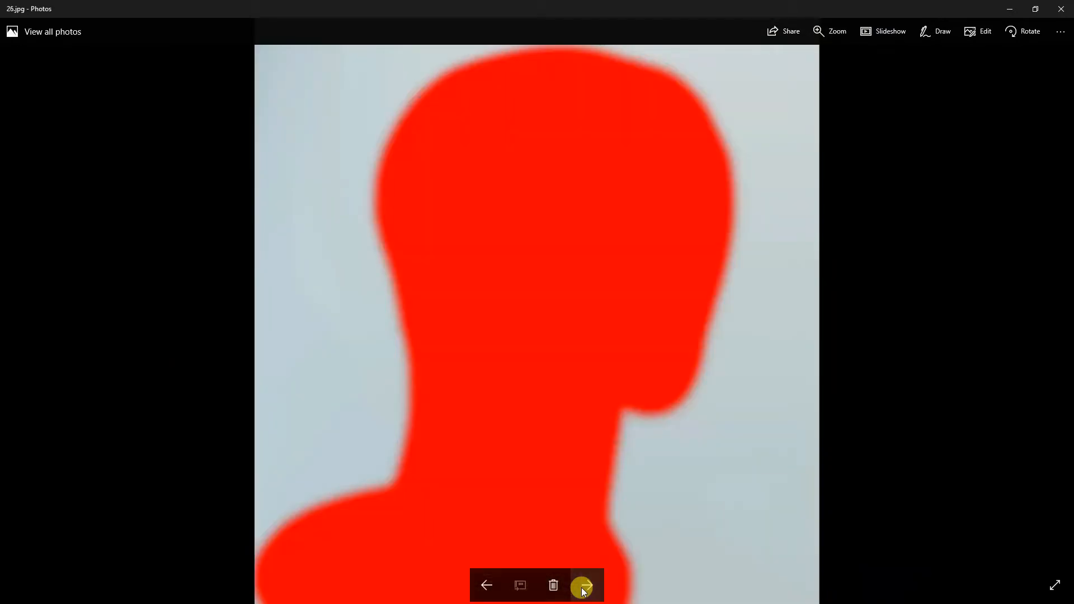
{"action": "left_click", "coordinate": [583, 589]}
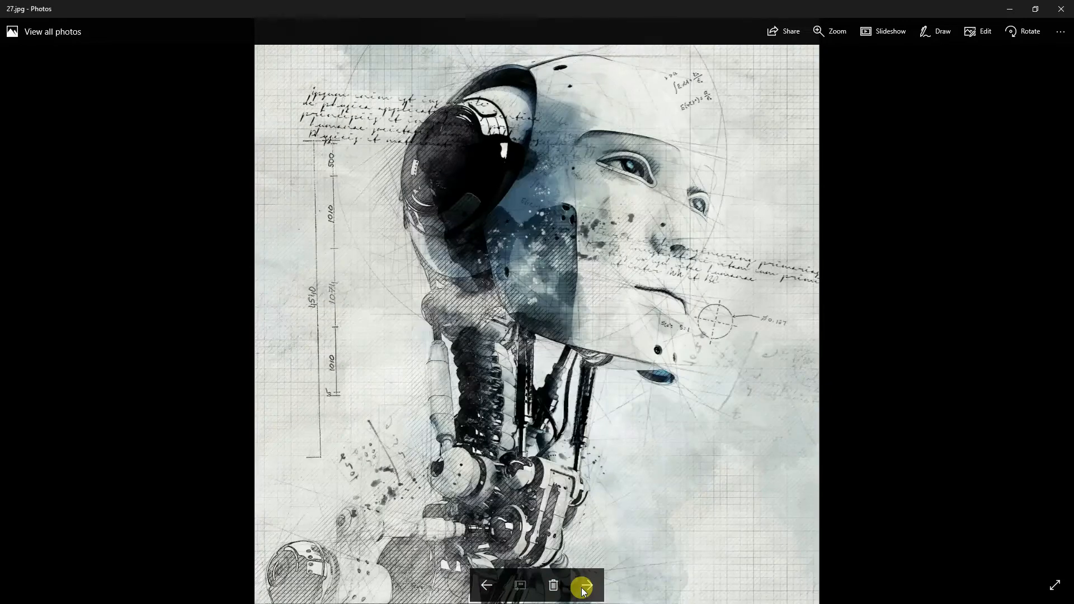
{"action": "left_click", "coordinate": [583, 589]}
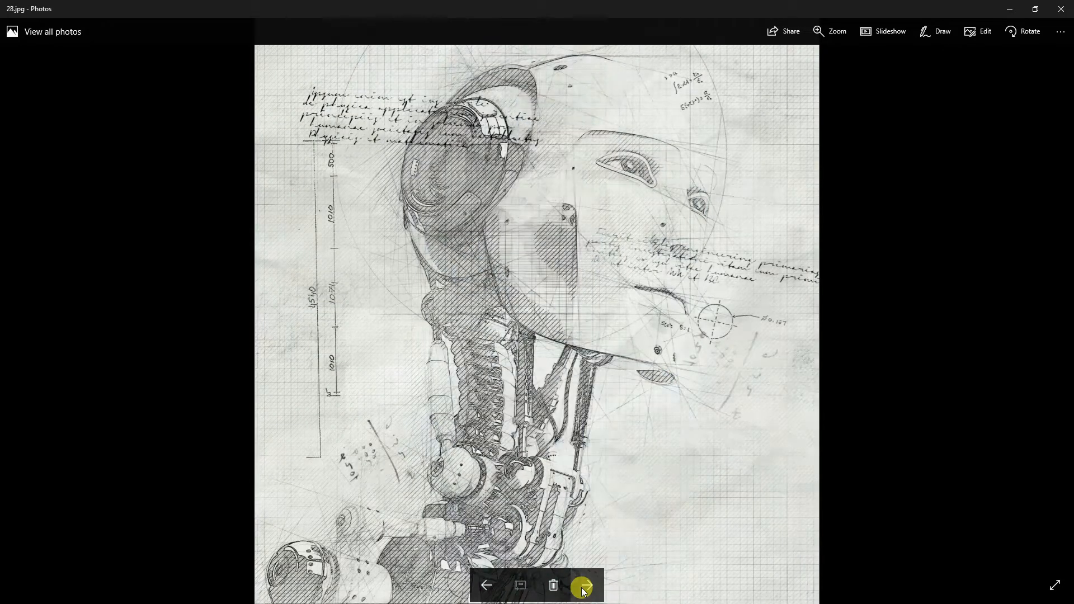
{"action": "left_click", "coordinate": [583, 588]}
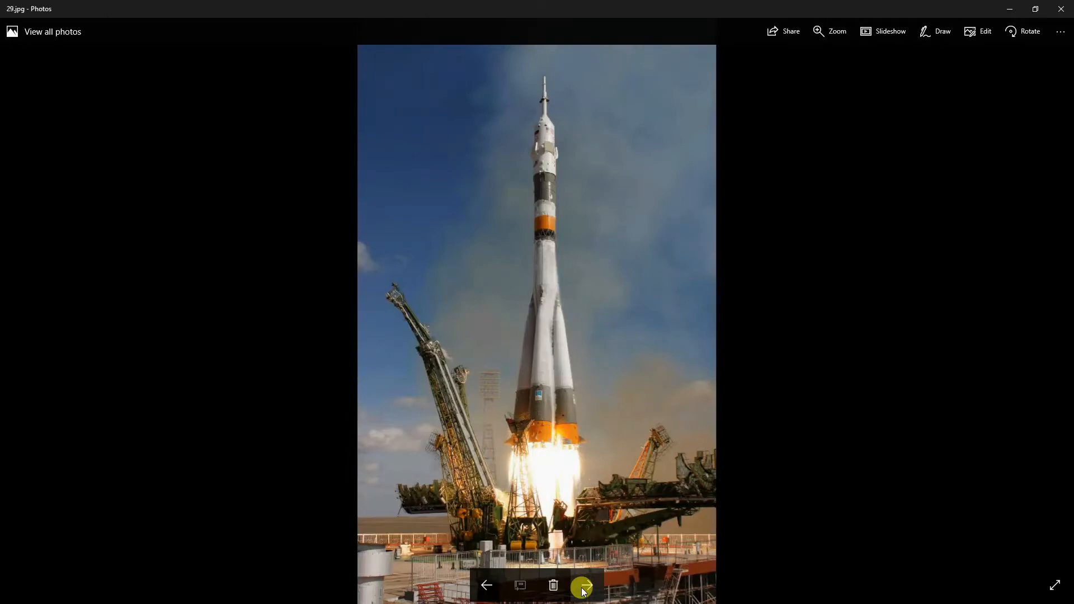
{"action": "left_click", "coordinate": [583, 588]}
{"action": "left_click", "coordinate": [584, 588]}
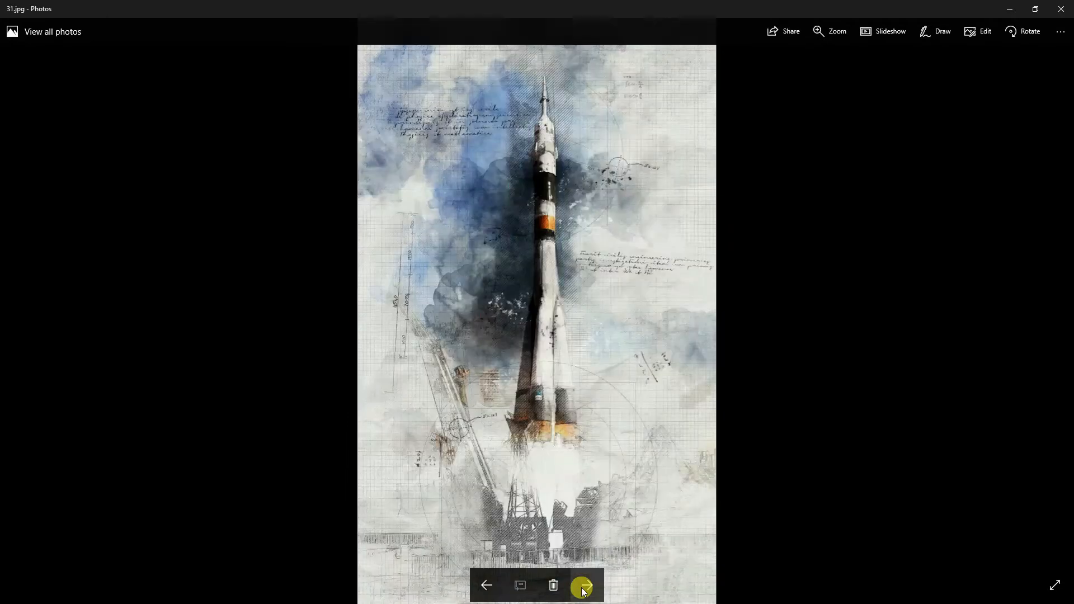
- Zoom into the rocket sketch and pan along the rocket and launch pad to inspect the effect
{"action": "scroll", "coordinate": [528, 270], "scroll_direction": "up", "scroll_amount": 2}
{"action": "scroll", "coordinate": [650, 448], "scroll_direction": "down", "scroll_amount": 2}
{"action": "scroll", "coordinate": [687, 411], "scroll_direction": "up", "scroll_amount": 2}
{"action": "left_click_drag", "start_coordinate": [805, 489], "coordinate": [801, 289]}
{"action": "left_click_drag", "start_coordinate": [786, 449], "coordinate": [778, 180]}
{"action": "left_click_drag", "start_coordinate": [806, 463], "coordinate": [829, 270]}
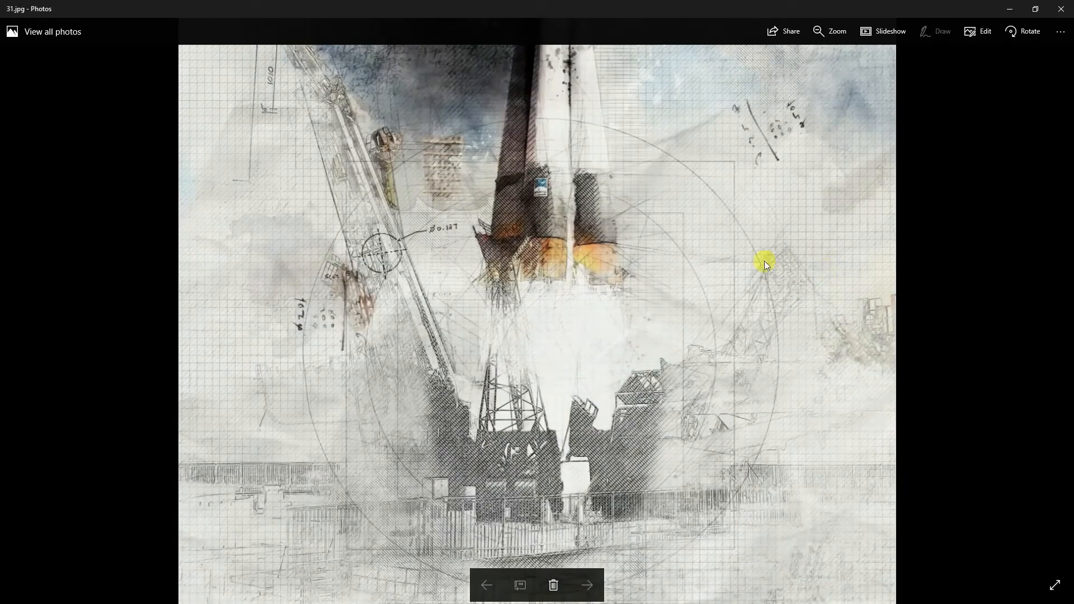
{"action": "left_click_drag", "start_coordinate": [729, 176], "coordinate": [728, 435]}
{"action": "left_click_drag", "start_coordinate": [790, 231], "coordinate": [793, 455]}
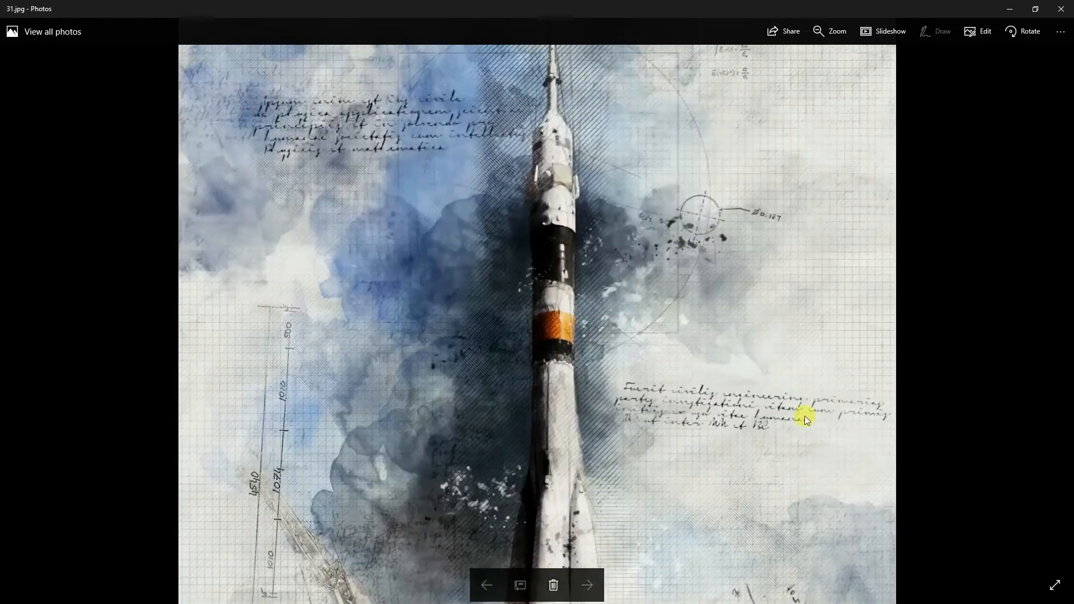
{"action": "left_click_drag", "start_coordinate": [814, 265], "coordinate": [816, 327]}
{"action": "double_click", "coordinate": [774, 354]}
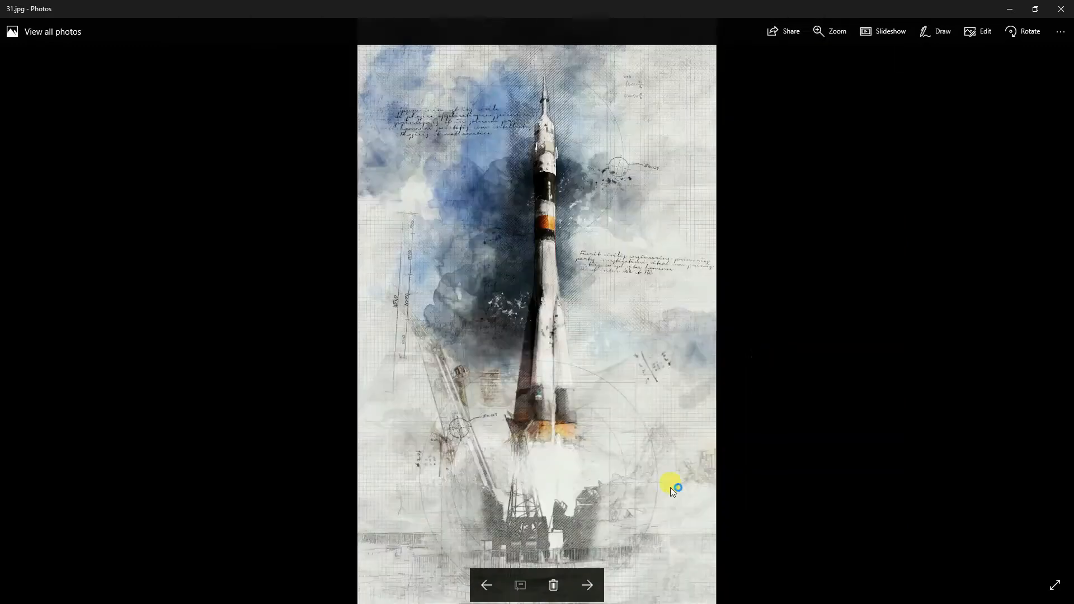
- Advance through the dark rocket and office examples to the tower photo, its mask and sketch result
{"action": "left_click", "coordinate": [588, 586]}
{"action": "left_click", "coordinate": [588, 586]}
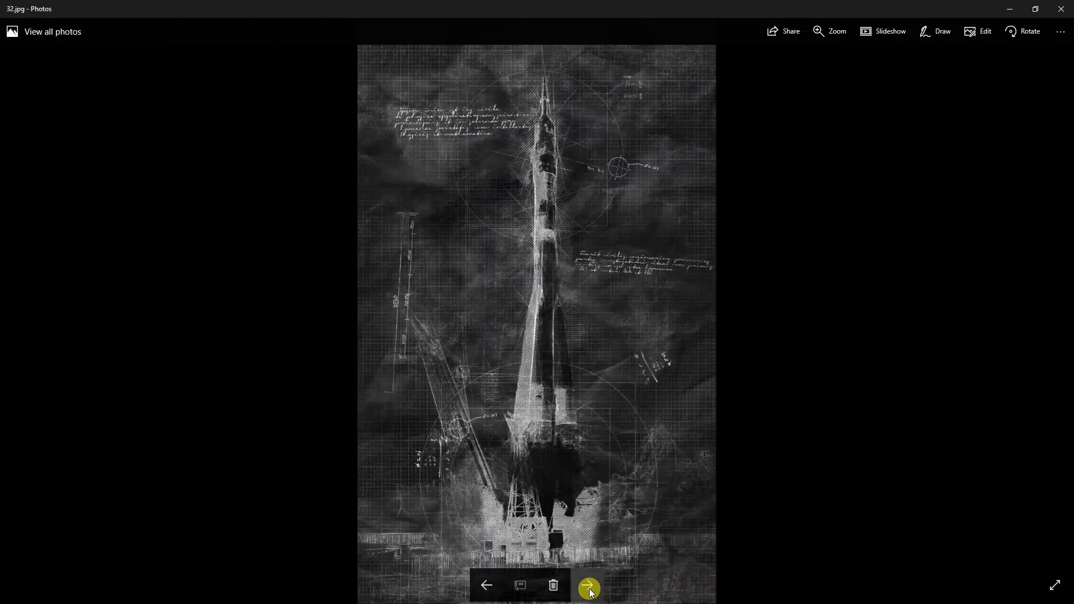
{"action": "left_click", "coordinate": [588, 586]}
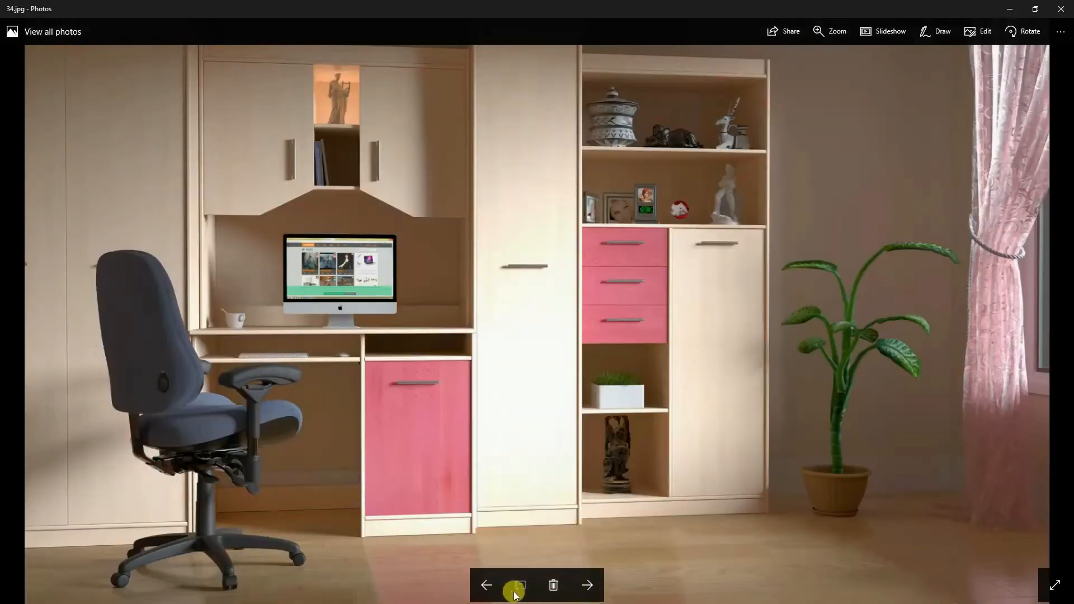
{"action": "left_click", "coordinate": [585, 587]}
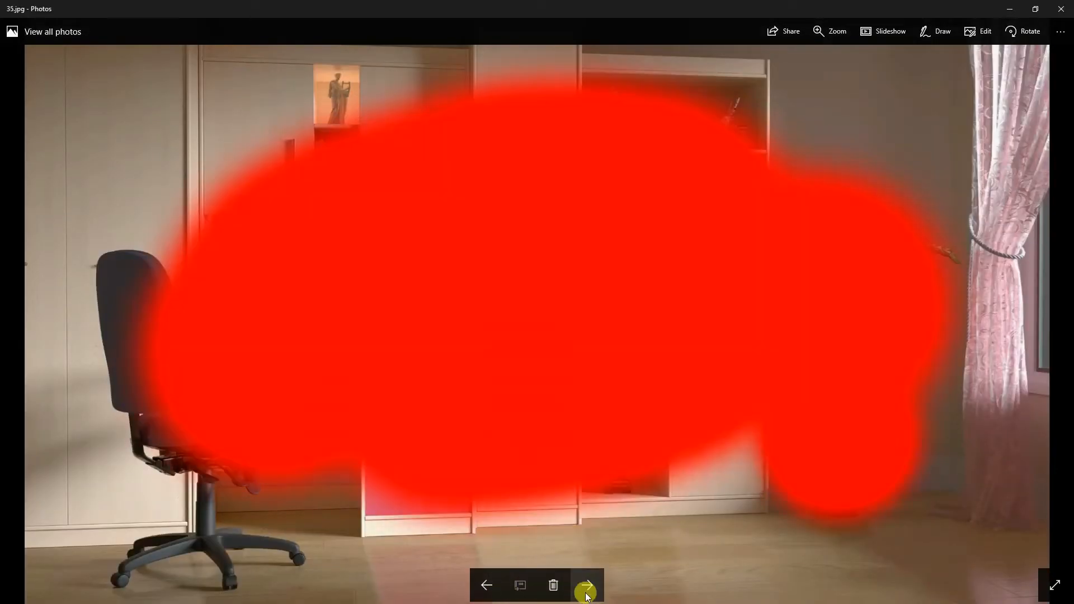
{"action": "left_click", "coordinate": [486, 585]}
{"action": "left_click", "coordinate": [487, 585]}
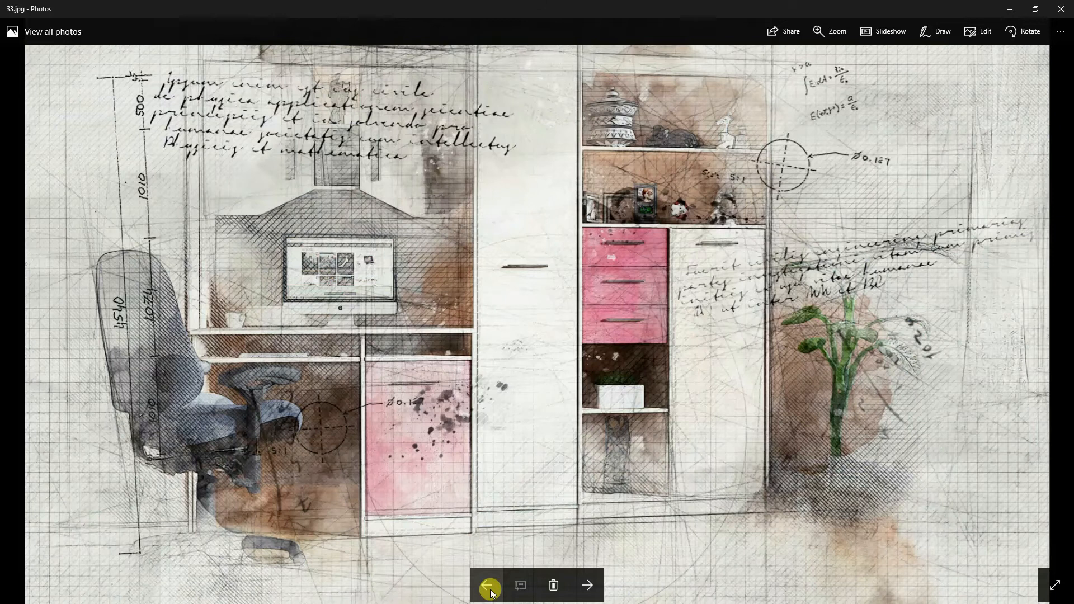
{"action": "left_click", "coordinate": [585, 585]}
{"action": "left_click", "coordinate": [585, 585]}
{"action": "left_click", "coordinate": [584, 585]}
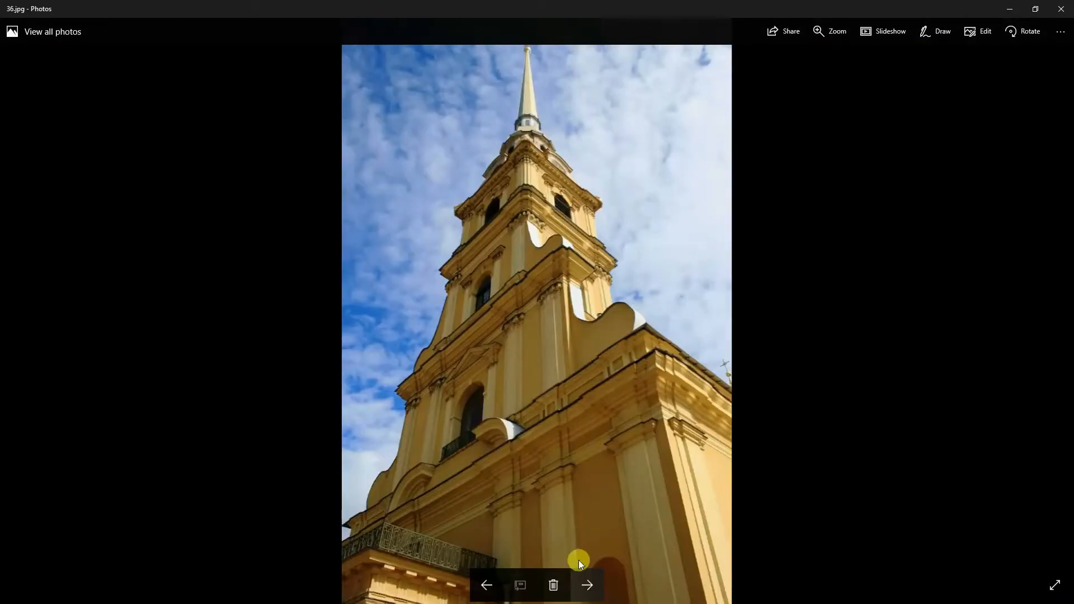
{"action": "left_click", "coordinate": [587, 585]}
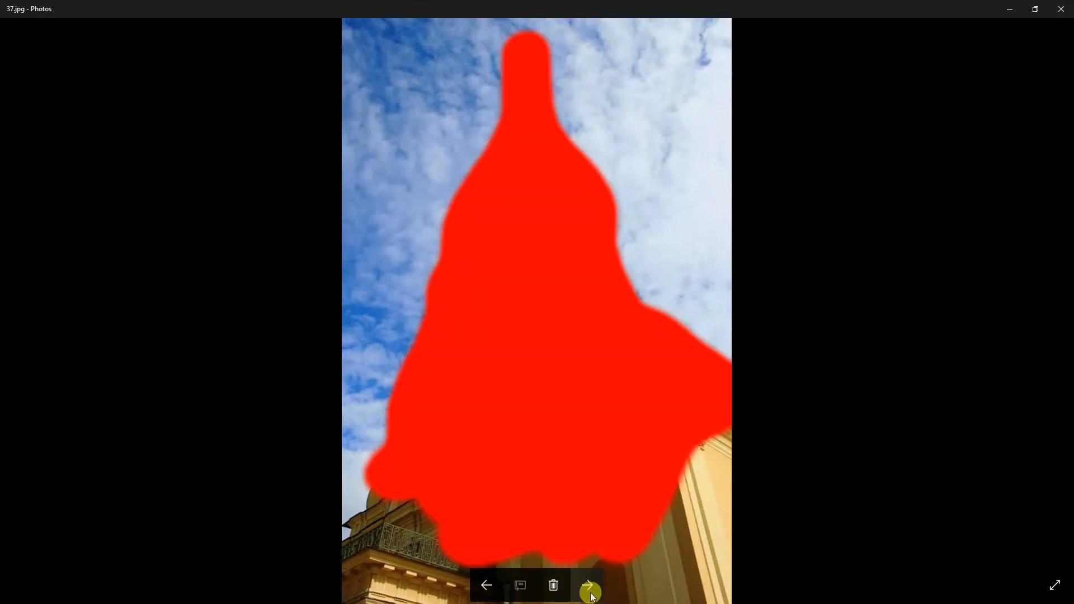
{"action": "left_click", "coordinate": [589, 587]}
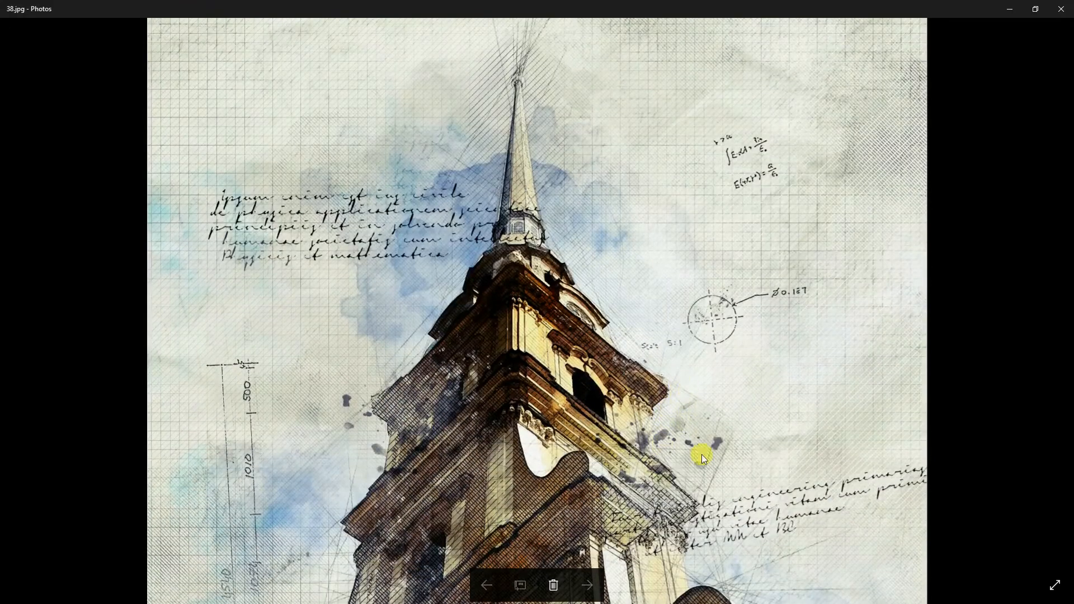
- Pan across the zoomed tower sketch, zoom back out and advance to its blueprint version
{"action": "left_click_drag", "start_coordinate": [702, 455], "coordinate": [699, 189]}
{"action": "mouse_move", "coordinate": [686, 498]}
{"action": "left_mouse_down"}
{"action": "mouse_move", "coordinate": [703, 112]}
{"action": "mouse_move", "coordinate": [688, 408]}
{"action": "left_mouse_up"}
{"action": "left_click_drag", "start_coordinate": [698, 224], "coordinate": [688, 382]}
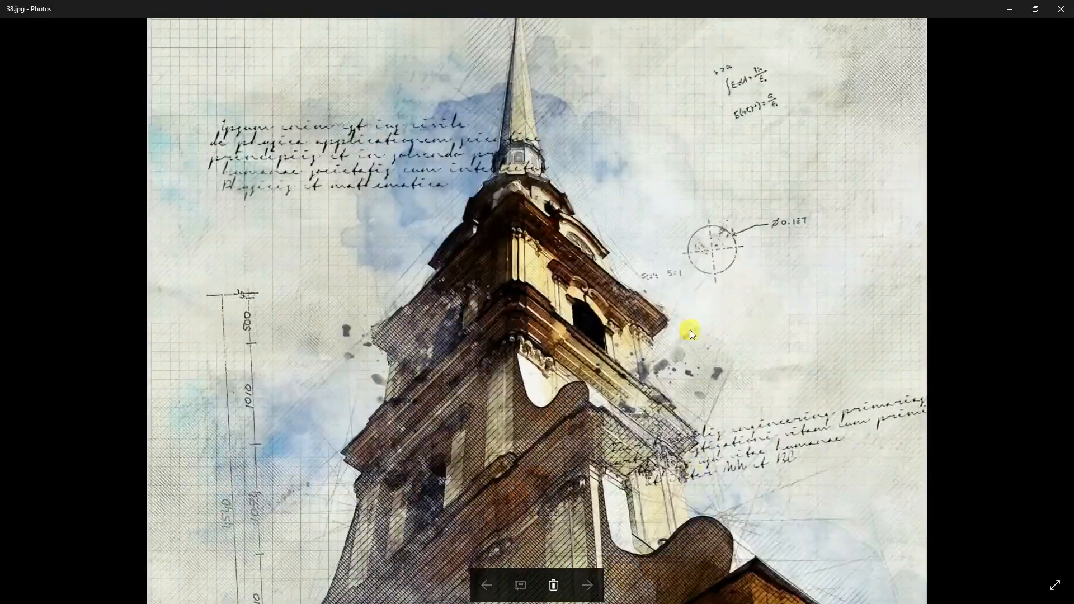
{"action": "double_click", "coordinate": [693, 288]}
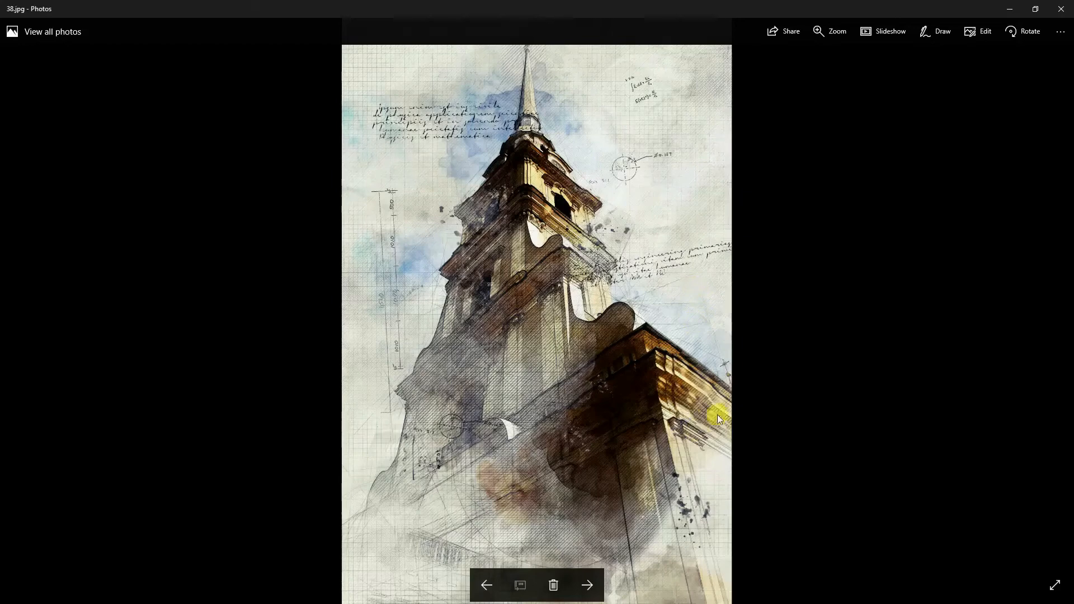
{"action": "left_click", "coordinate": [582, 588]}
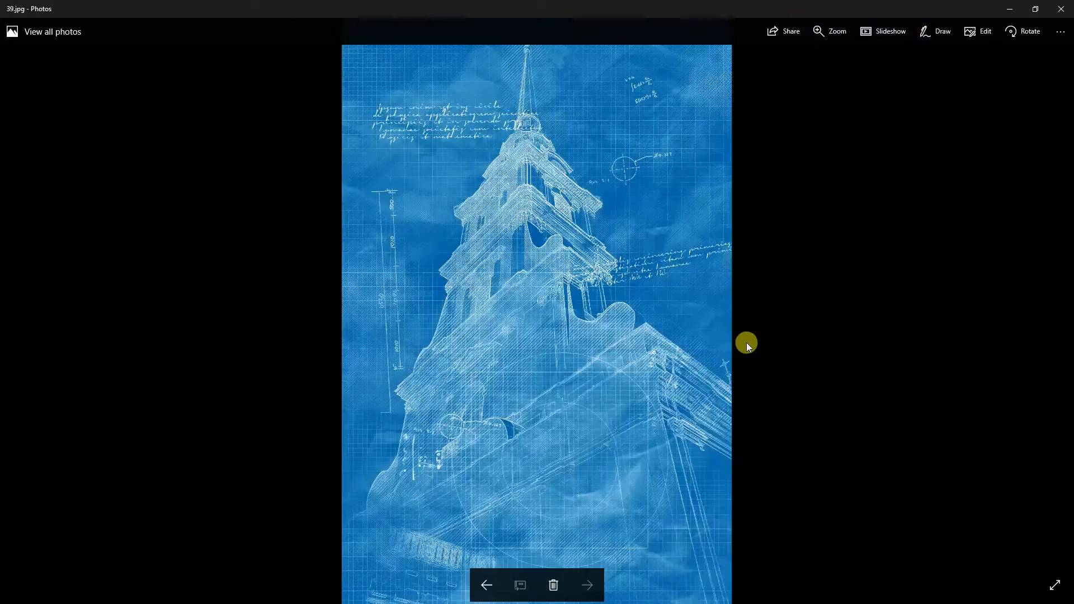
- Close the viewer and the guide document, open 7.jpg from the test folder in Photoshop and fit it to the screen
{"action": "left_click", "coordinate": [1065, 6]}
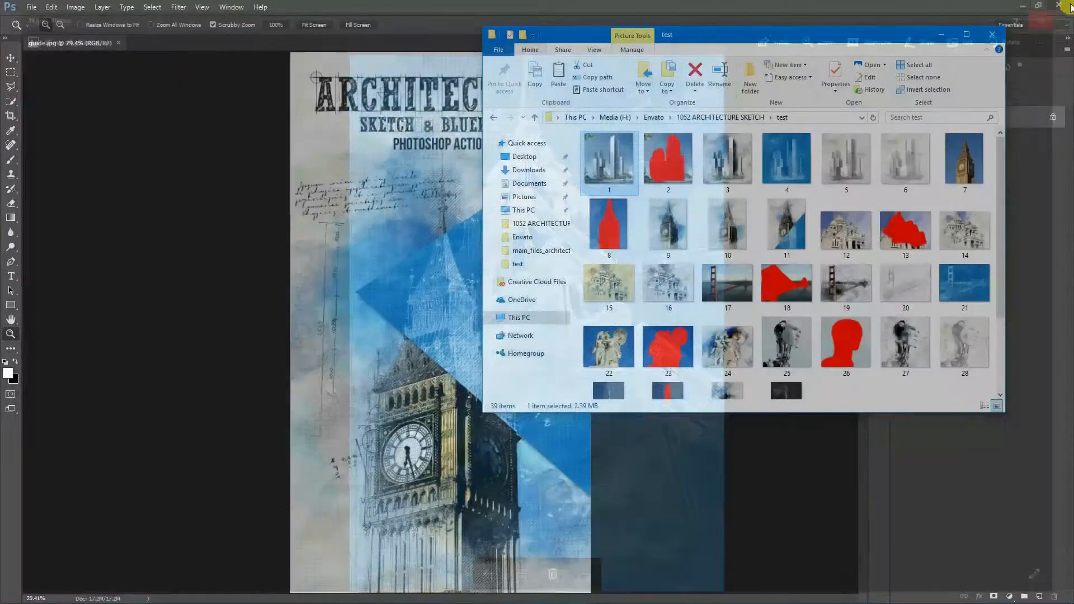
{"action": "left_click", "coordinate": [119, 44]}
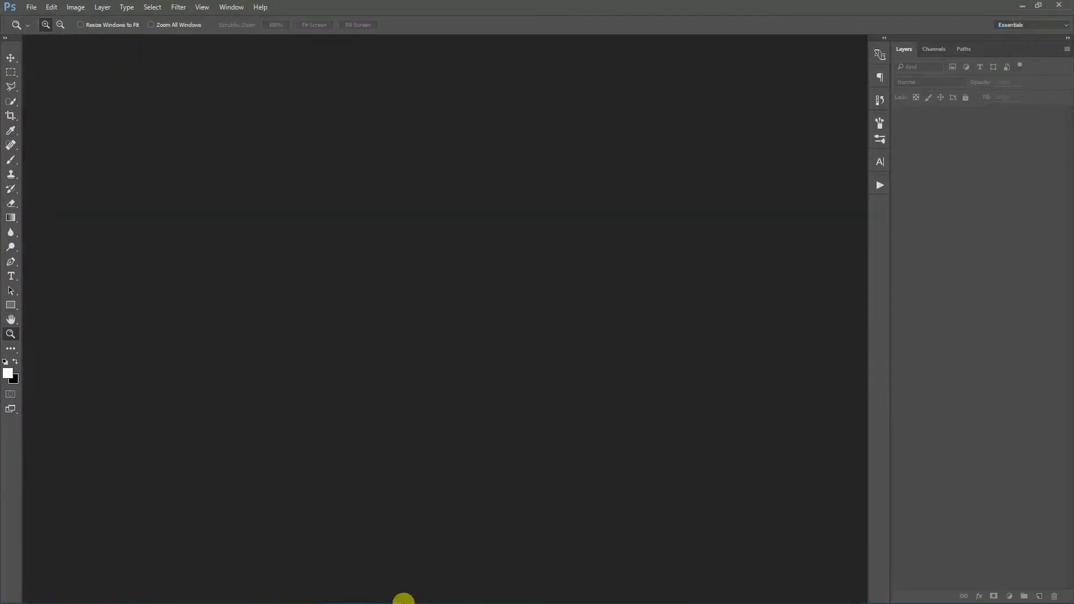
{"action": "left_click", "coordinate": [450, 594]}
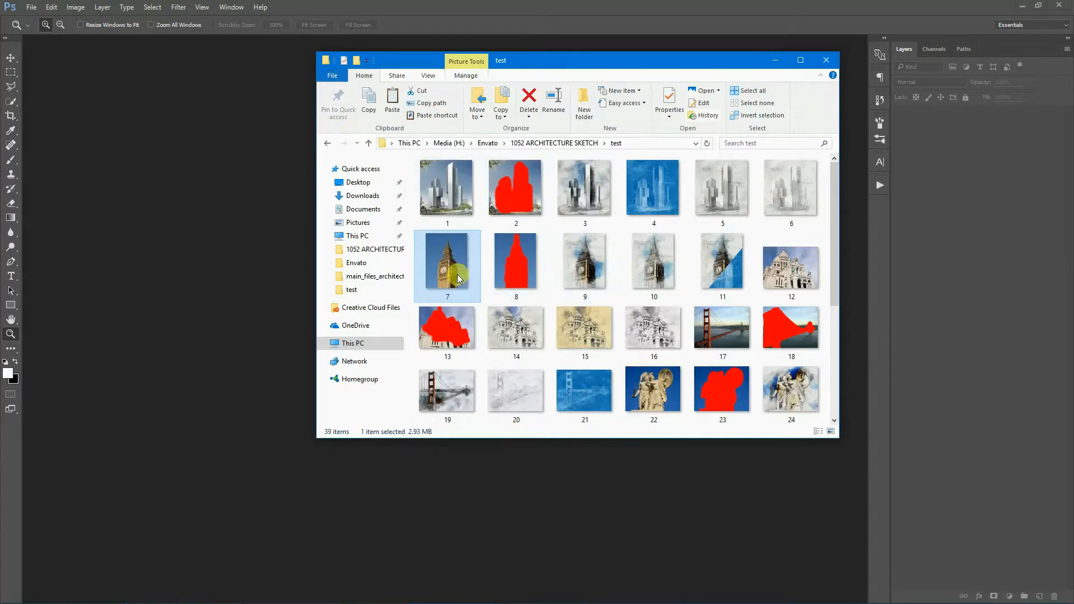
{"action": "left_click_drag", "start_coordinate": [443, 258], "coordinate": [187, 287]}
{"action": "left_click", "coordinate": [311, 27]}
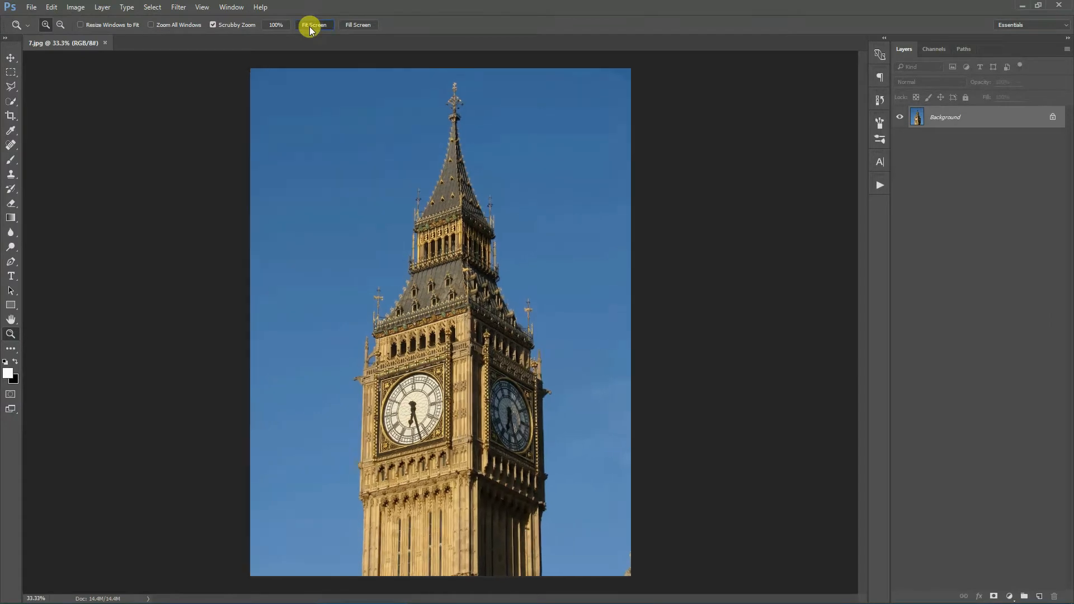
- Set the image mode to 8 Bits/Channel
{"action": "left_click", "coordinate": [75, 8]}
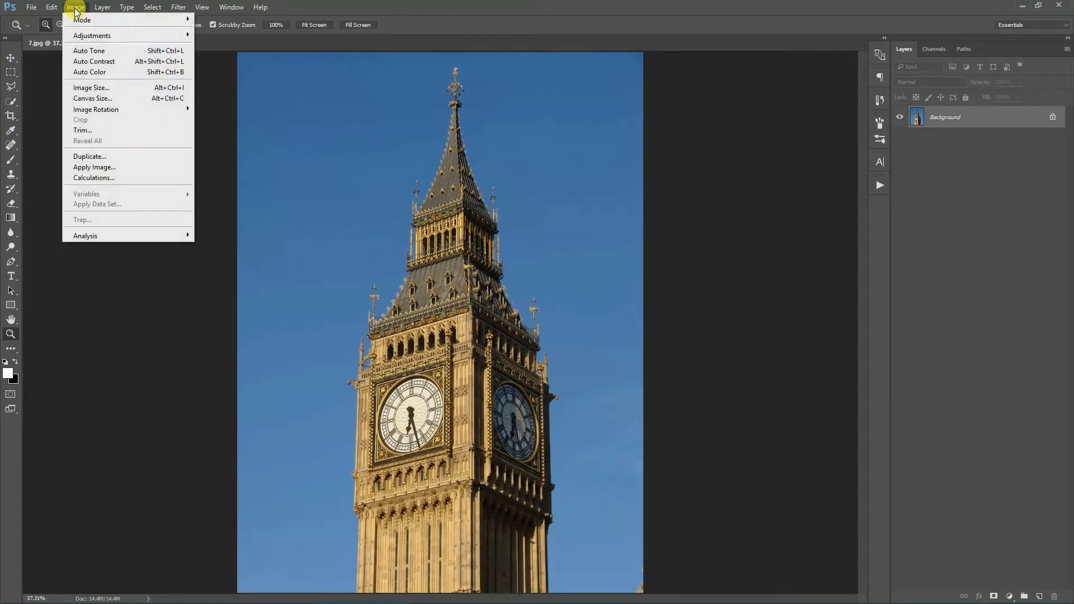
{"action": "mouse_move", "coordinate": [77, 20]}
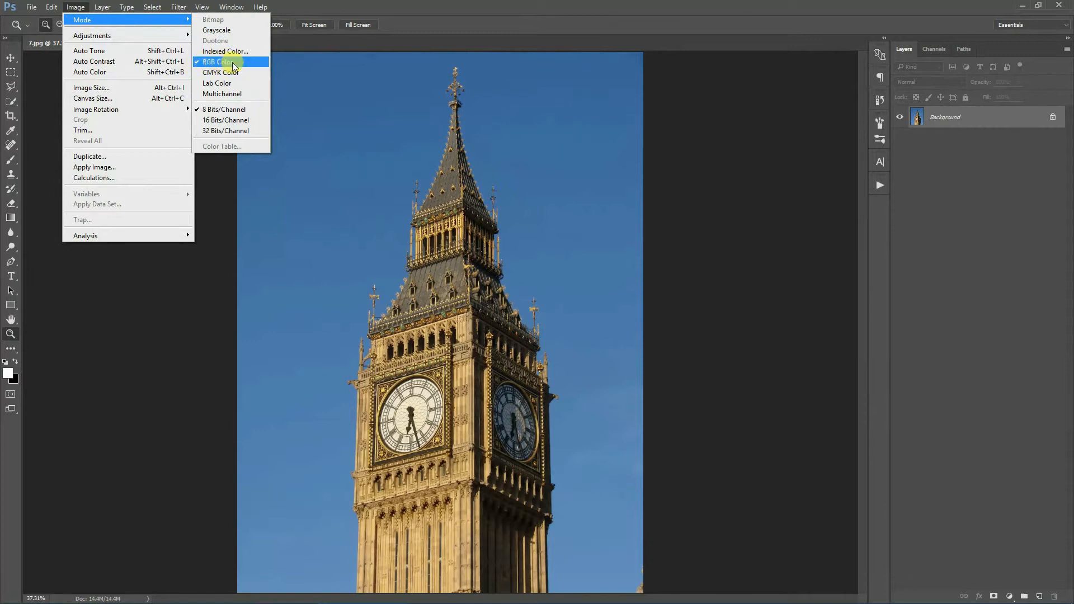
{"action": "left_click", "coordinate": [217, 115]}
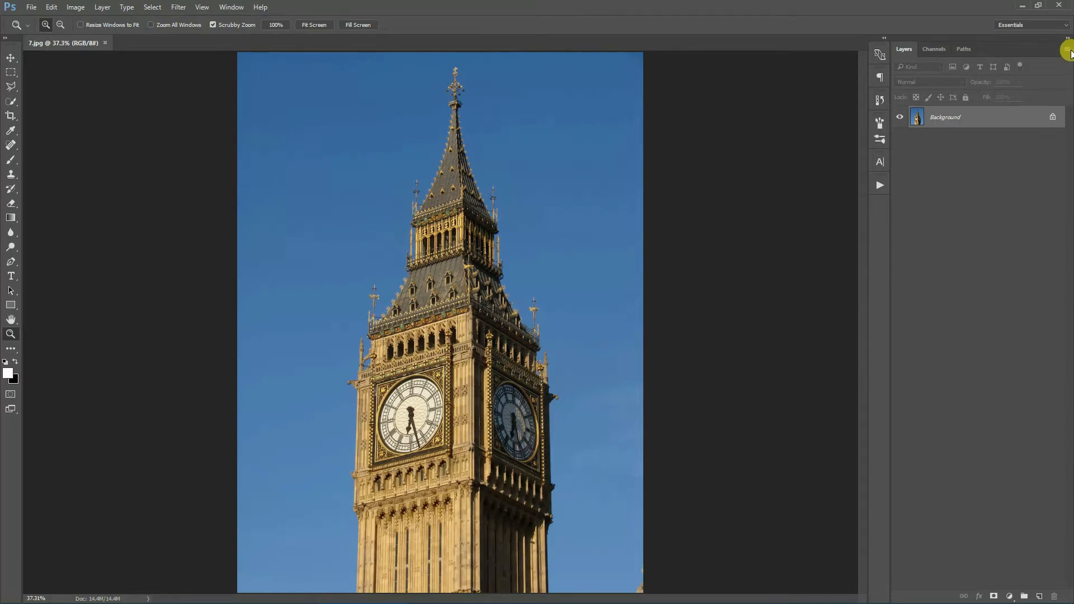
- Open the Layers panel options and confirm them without changes
{"action": "left_click", "coordinate": [1067, 52]}
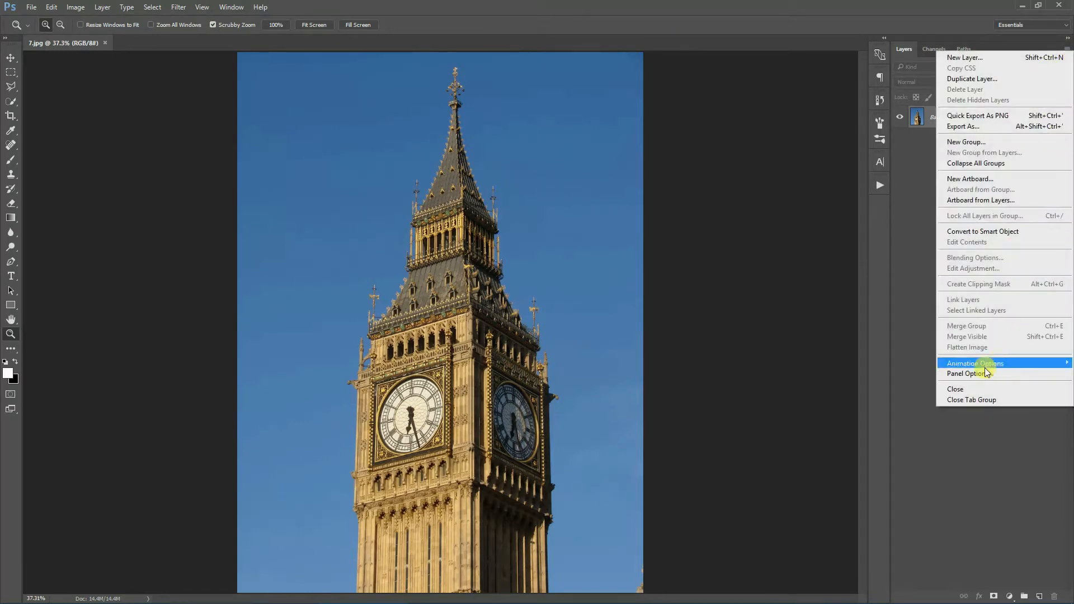
{"action": "left_click", "coordinate": [1004, 373]}
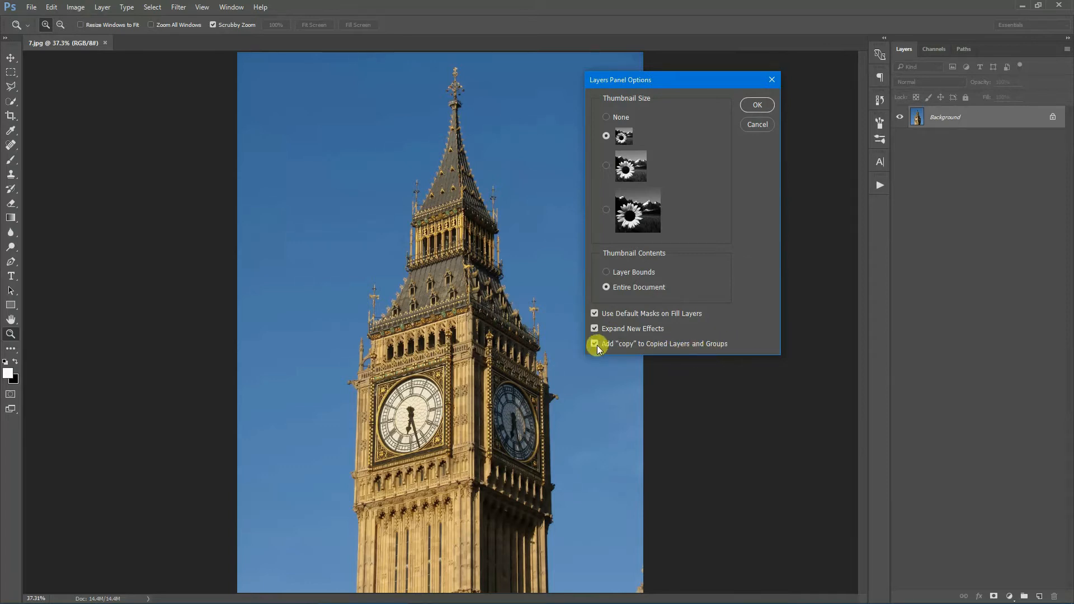
{"action": "left_click", "coordinate": [756, 104]}
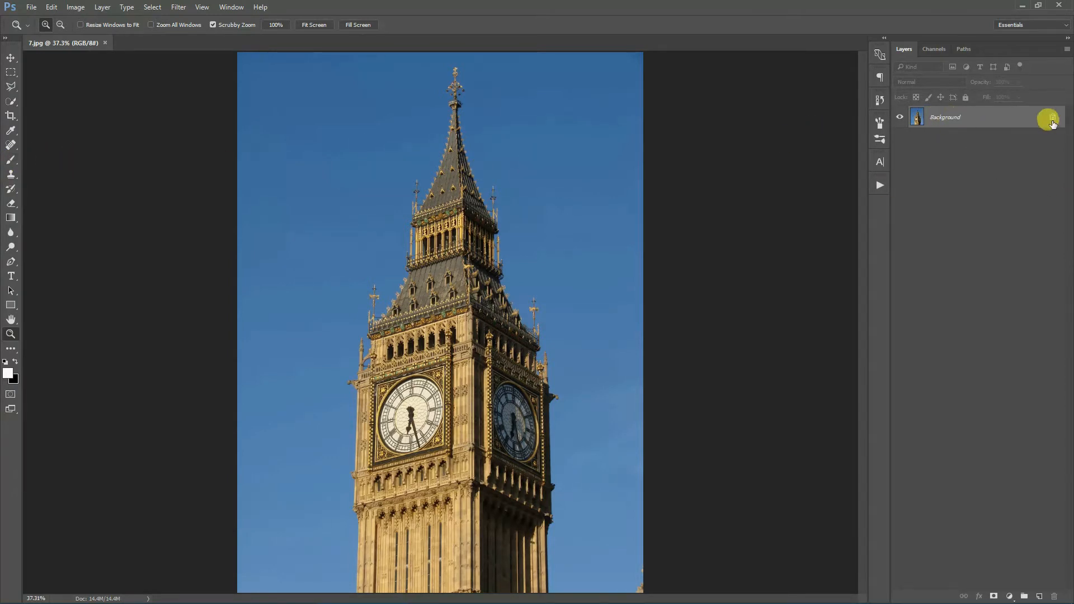
- Commit a full-image crop, then convert the resulting layer back into a Background layer
{"action": "left_click", "coordinate": [10, 115]}
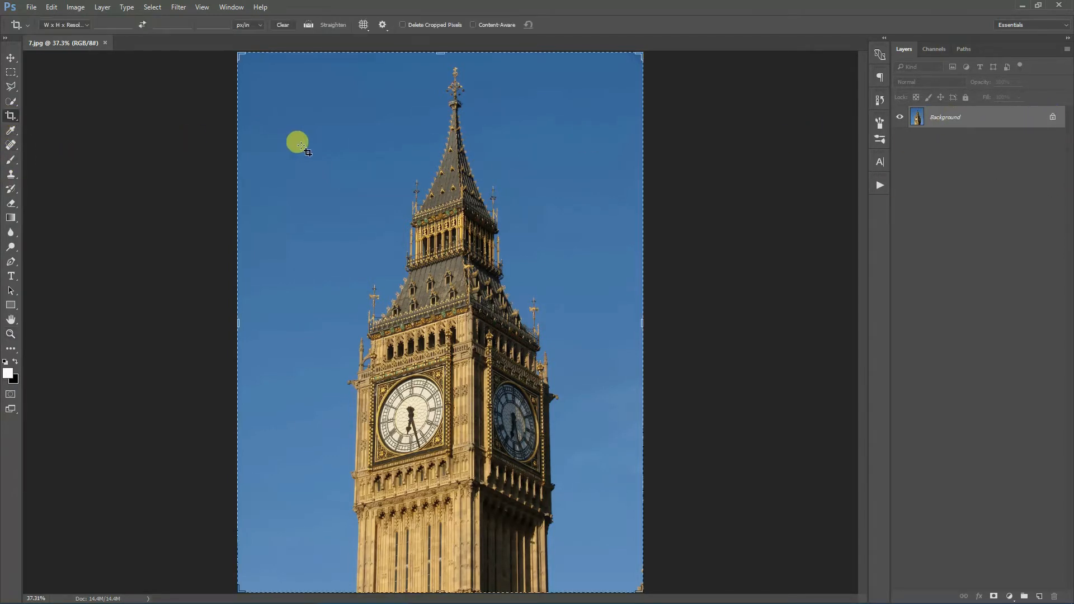
{"action": "key", "text": "Return"}
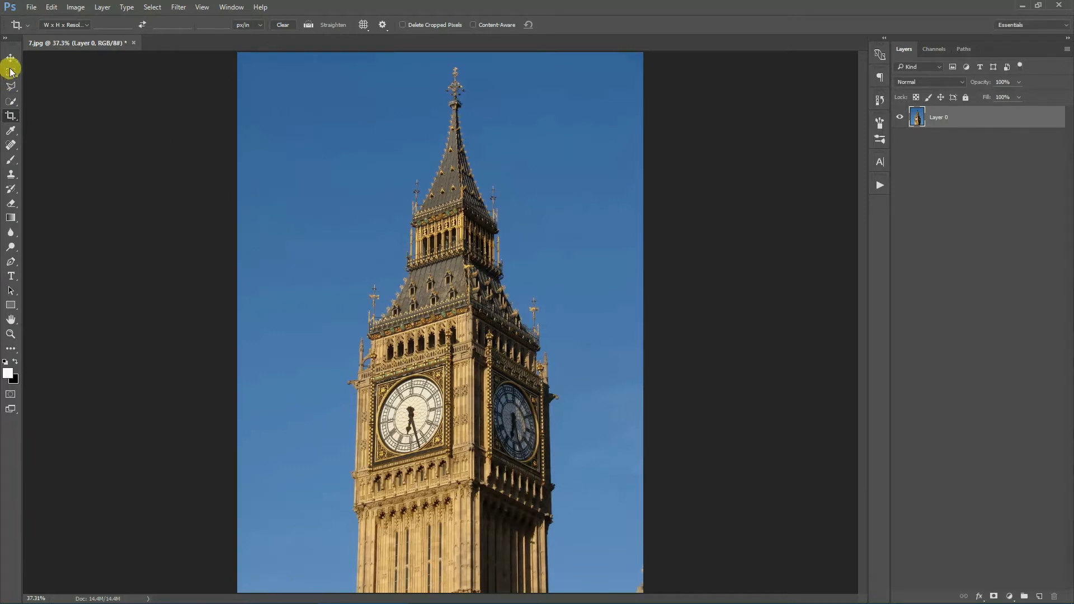
{"action": "left_click", "coordinate": [11, 71]}
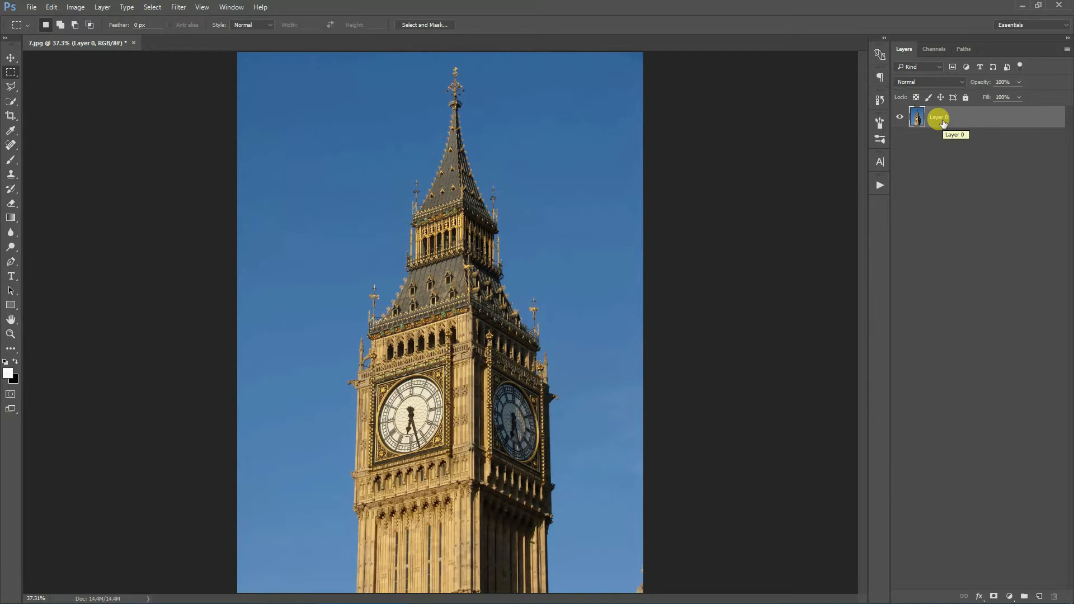
{"action": "left_click", "coordinate": [102, 8]}
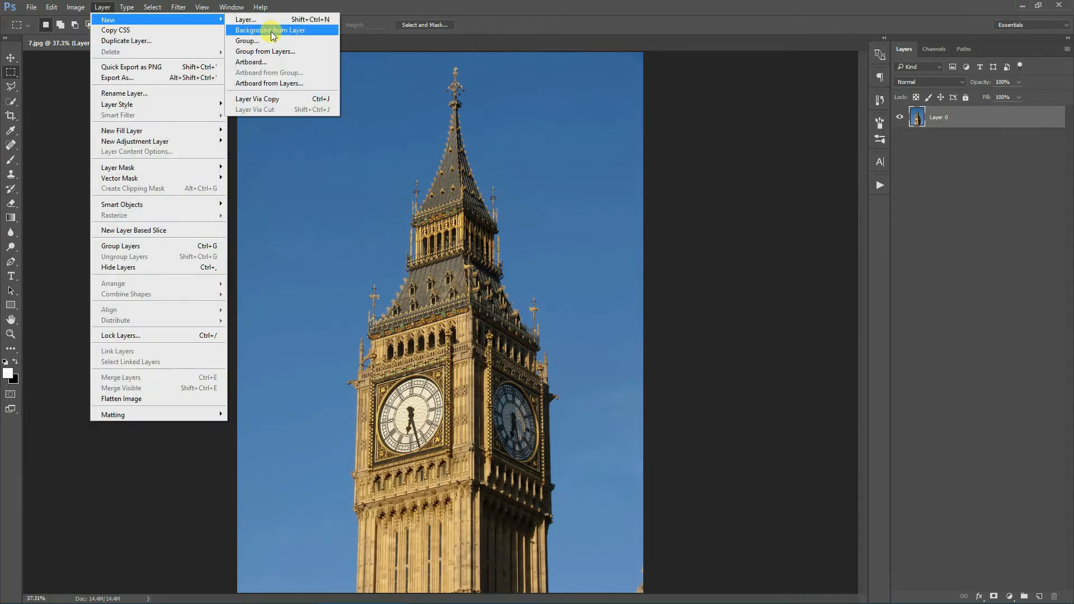
{"action": "left_click", "coordinate": [309, 31]}
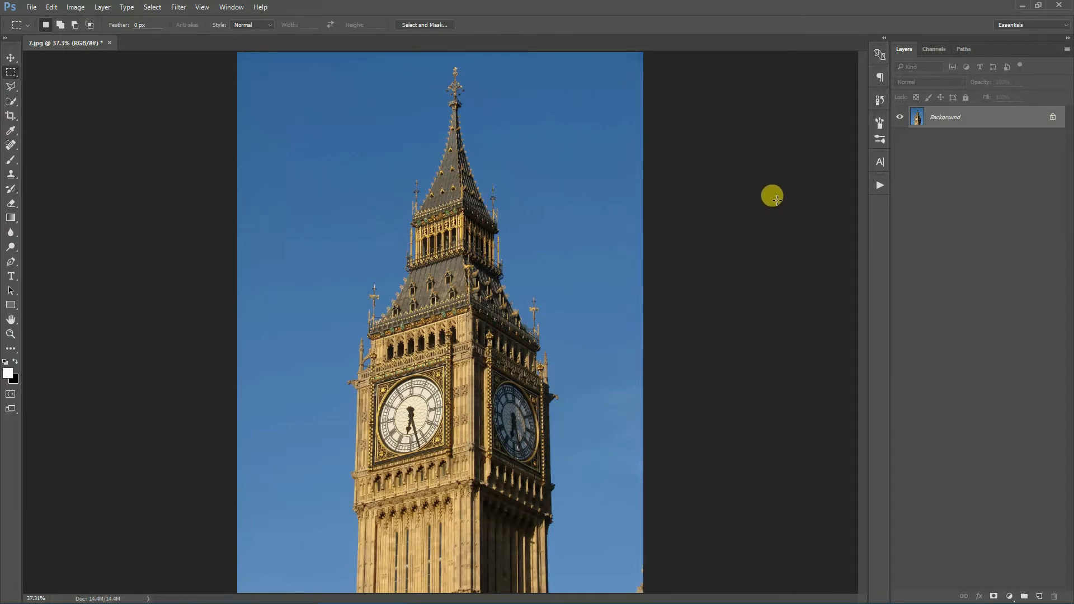
- Open the Actions panel and load the Architecture Sketch Photoshop Action file from the main files folder
{"action": "left_click", "coordinate": [239, 9]}
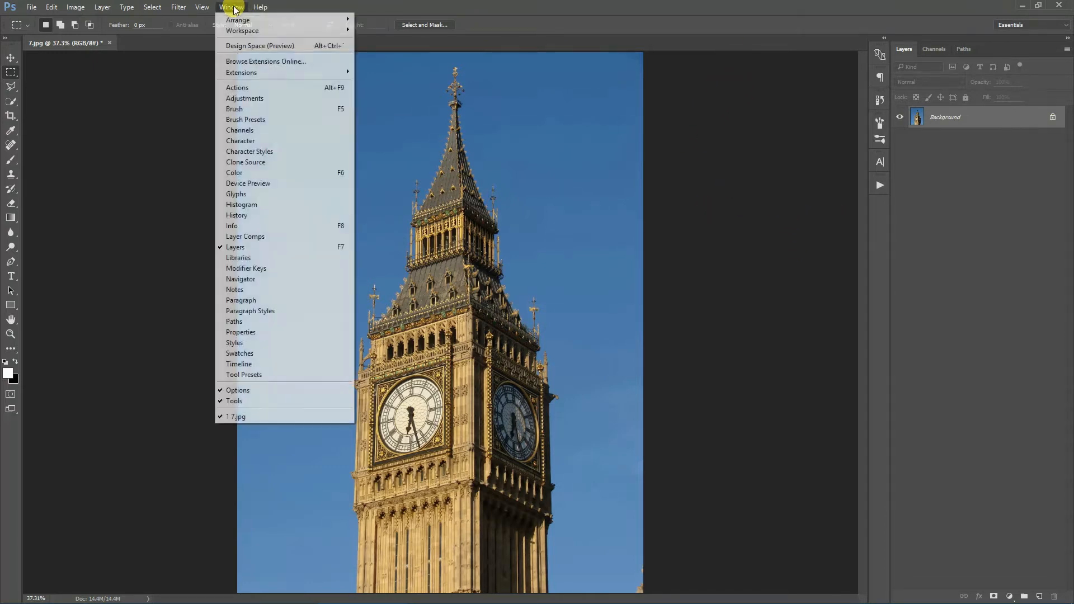
{"action": "left_click", "coordinate": [242, 85]}
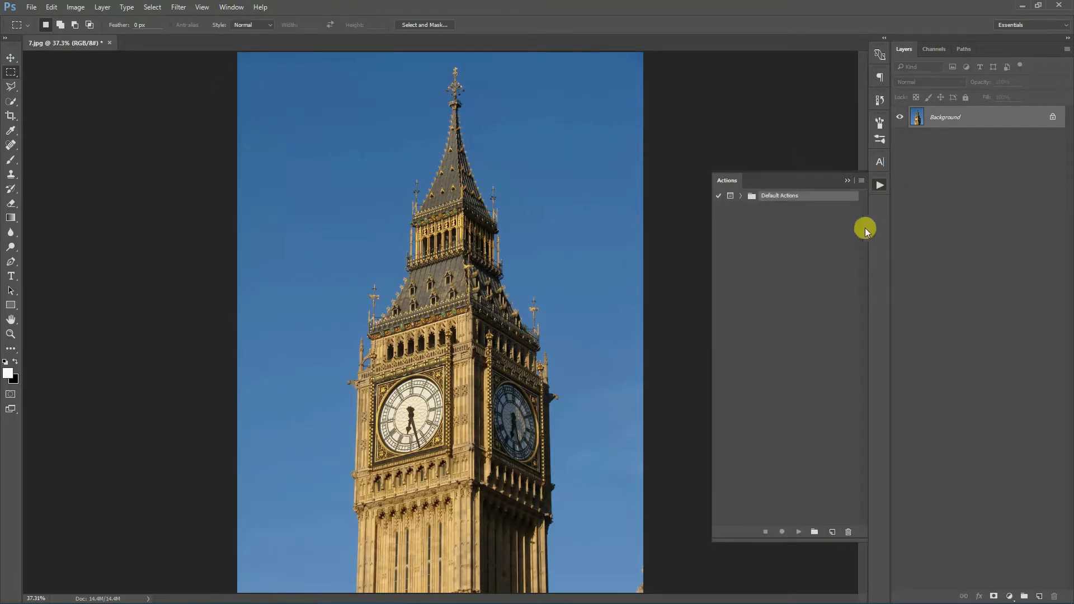
{"action": "left_click", "coordinate": [858, 182]}
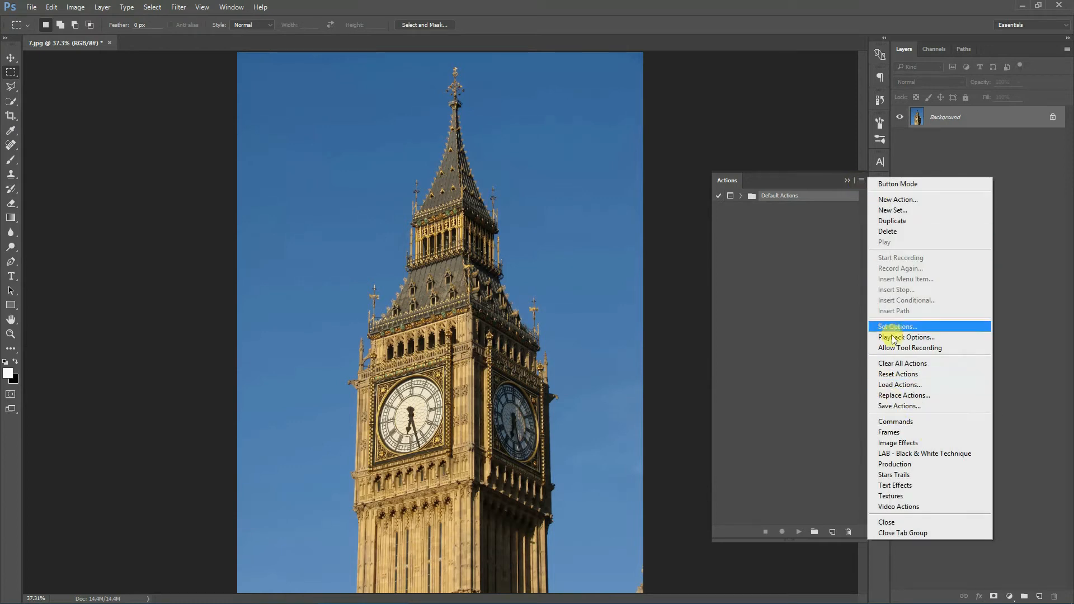
{"action": "left_click", "coordinate": [936, 385]}
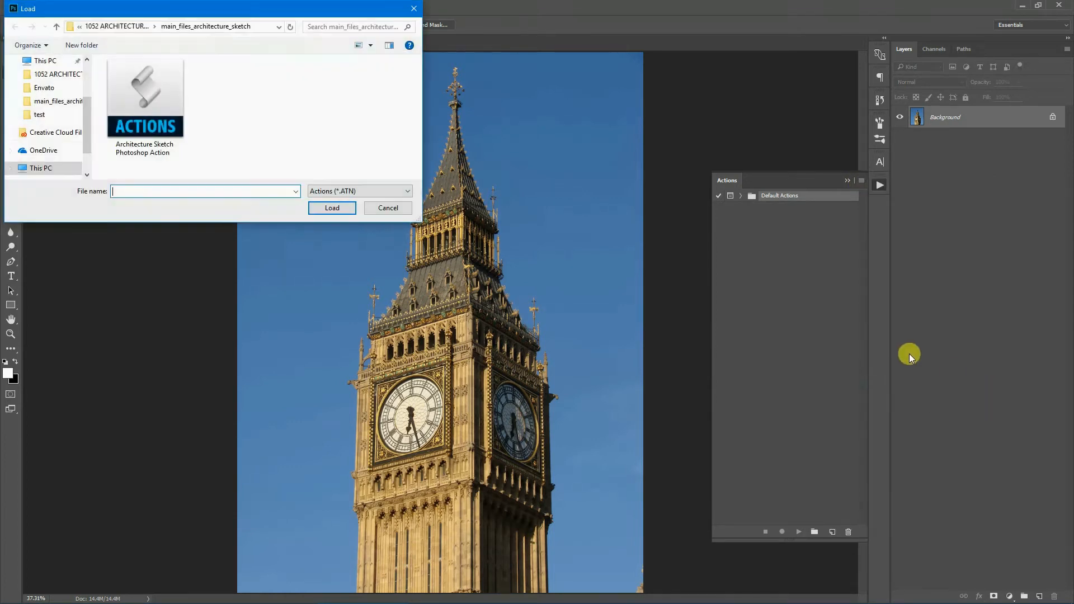
{"action": "left_click", "coordinate": [140, 103]}
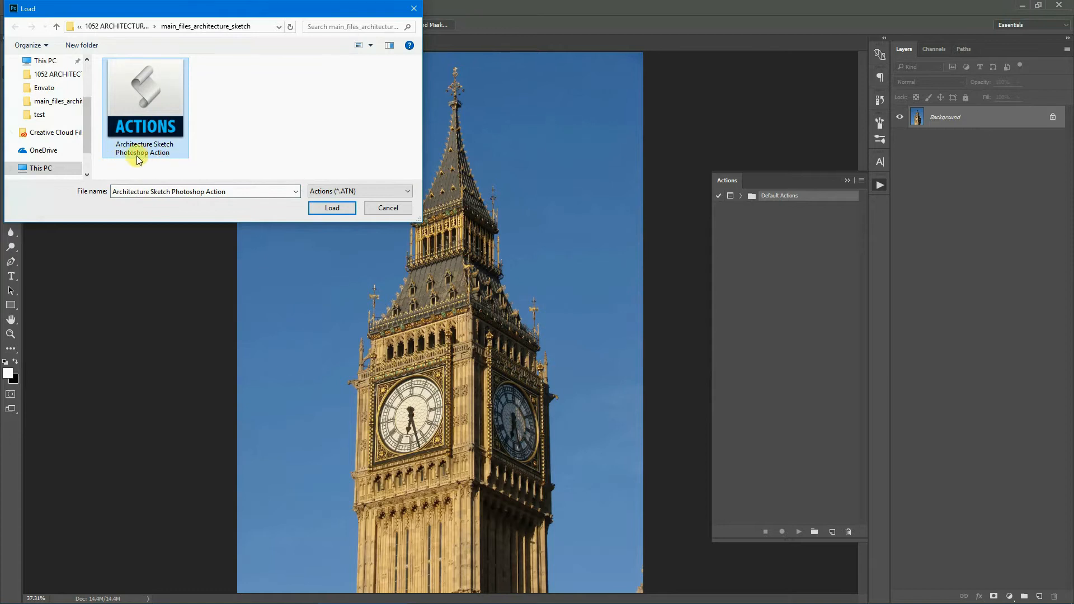
{"action": "left_click", "coordinate": [334, 208]}
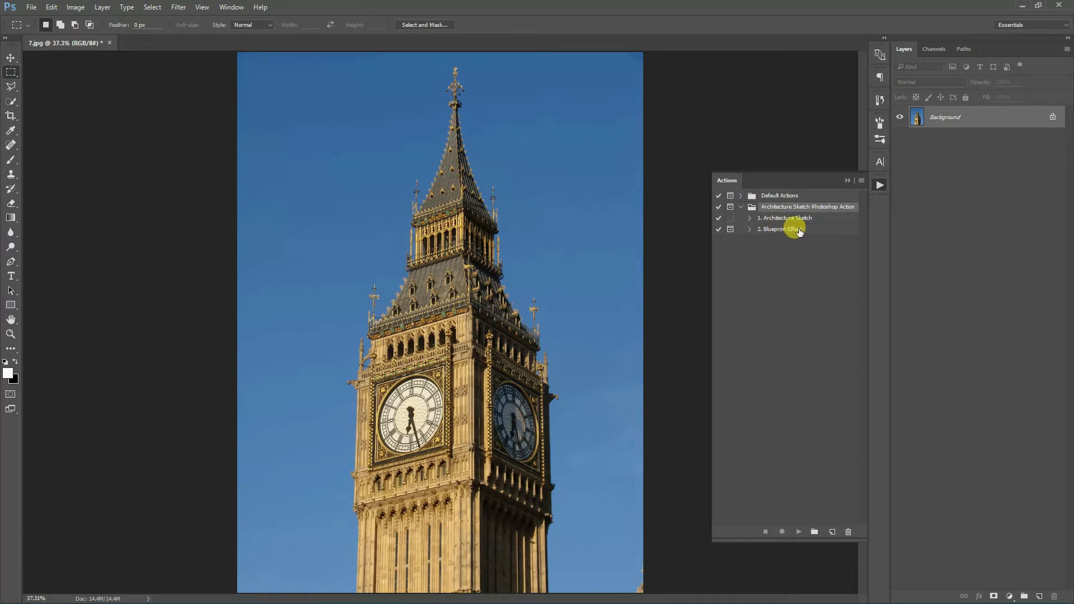
- Select the Brush tool and load the Architecture Sketch Brushes into the brush presets
{"action": "left_click", "coordinate": [13, 161]}
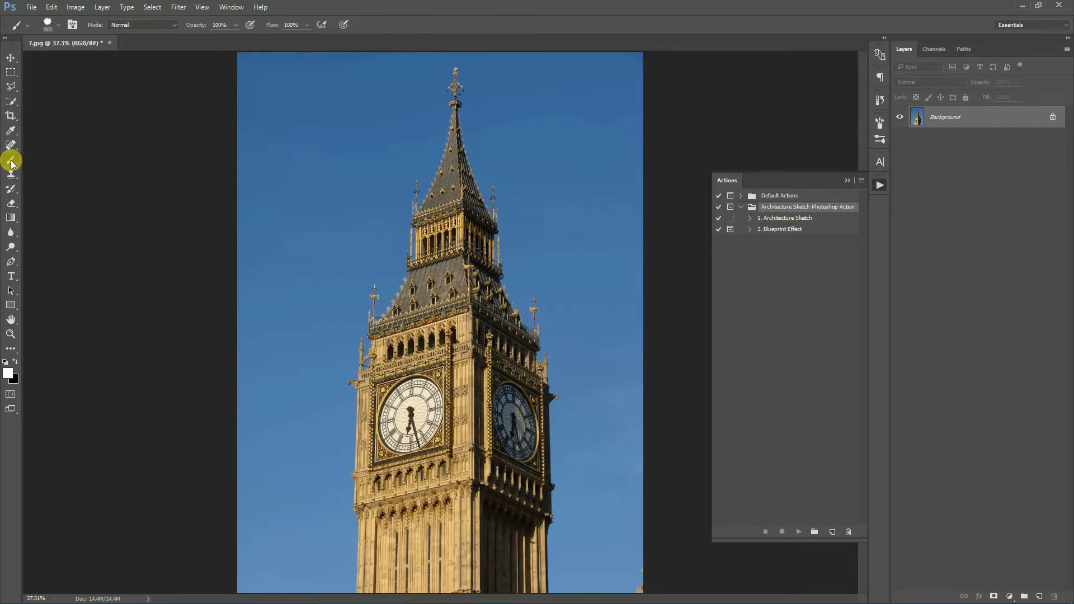
{"action": "left_click", "coordinate": [55, 24]}
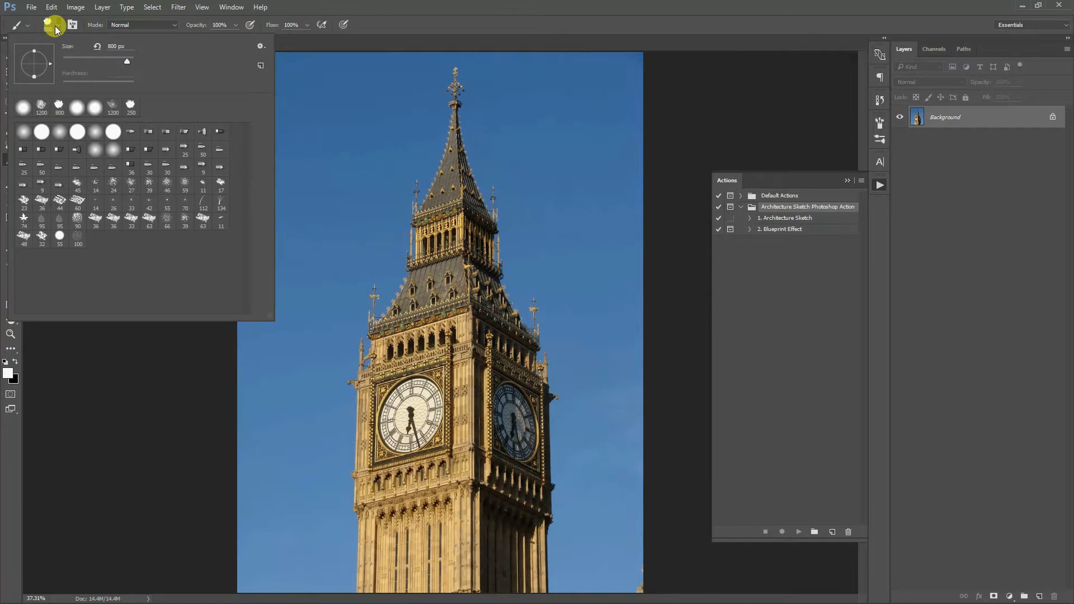
{"action": "left_click", "coordinate": [55, 24]}
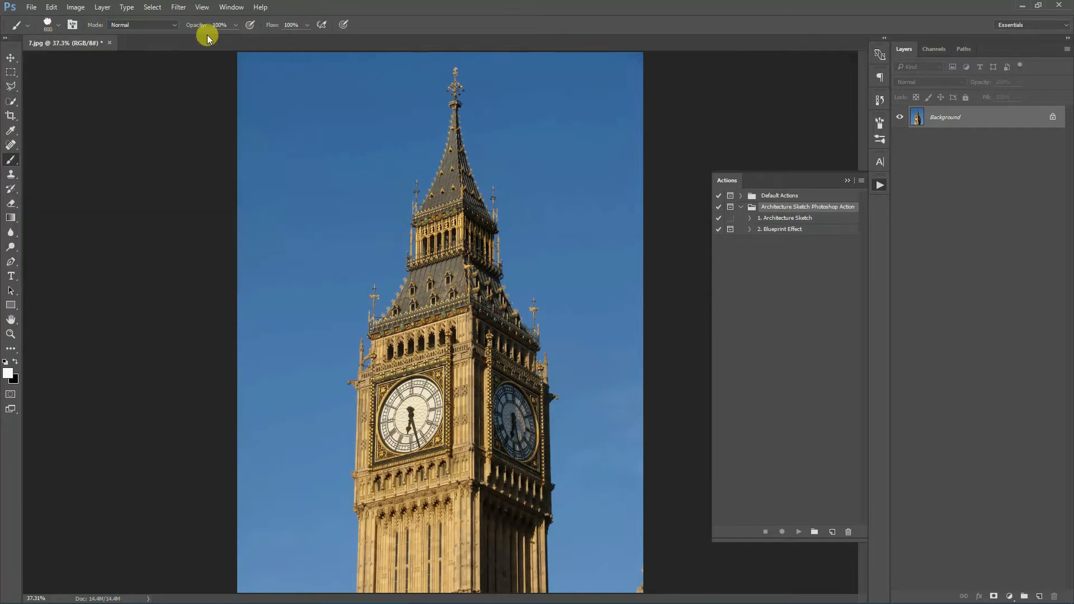
{"action": "left_click", "coordinate": [56, 26]}
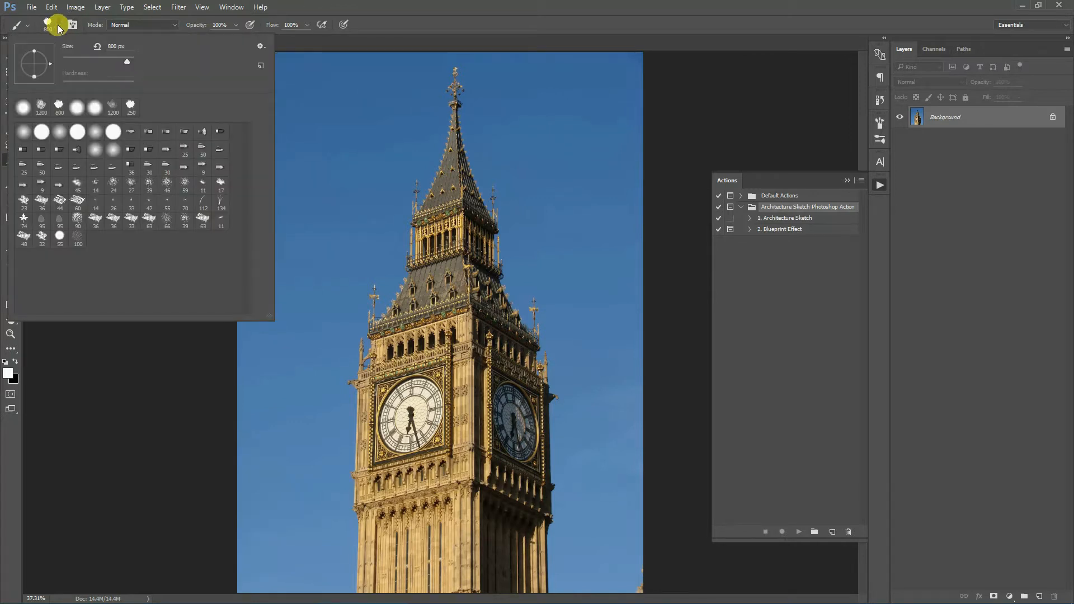
{"action": "left_click", "coordinate": [261, 47]}
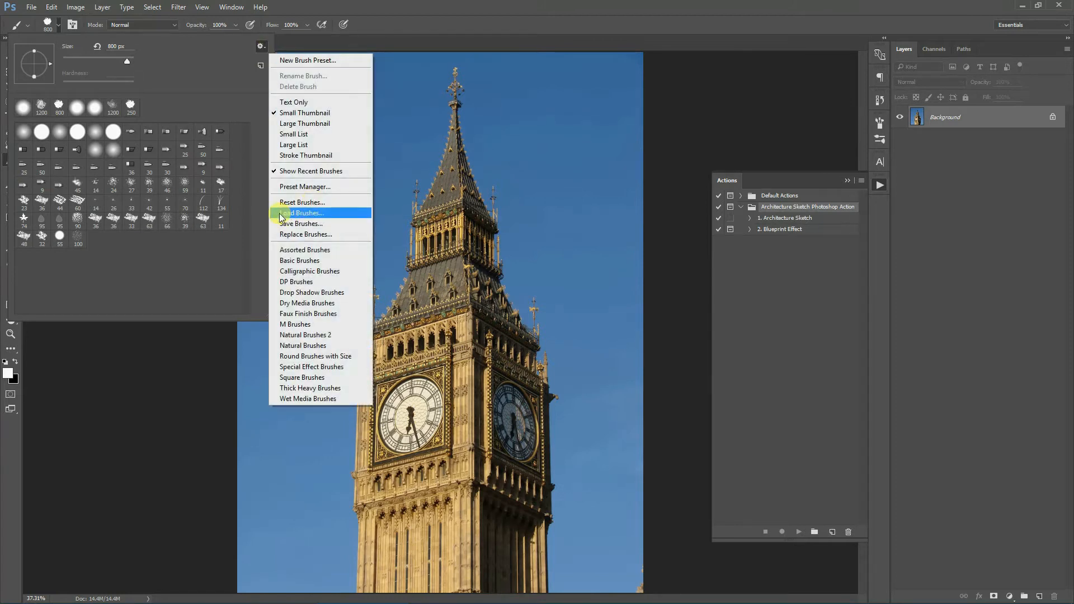
{"action": "left_click", "coordinate": [347, 215]}
{"action": "left_click", "coordinate": [162, 133]}
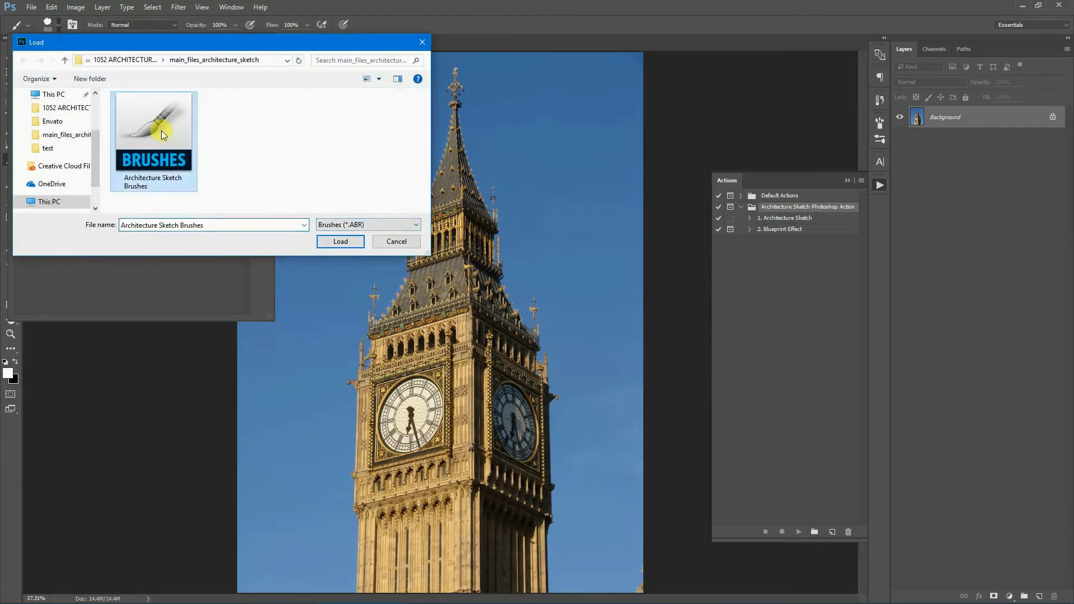
{"action": "left_click", "coordinate": [341, 241]}
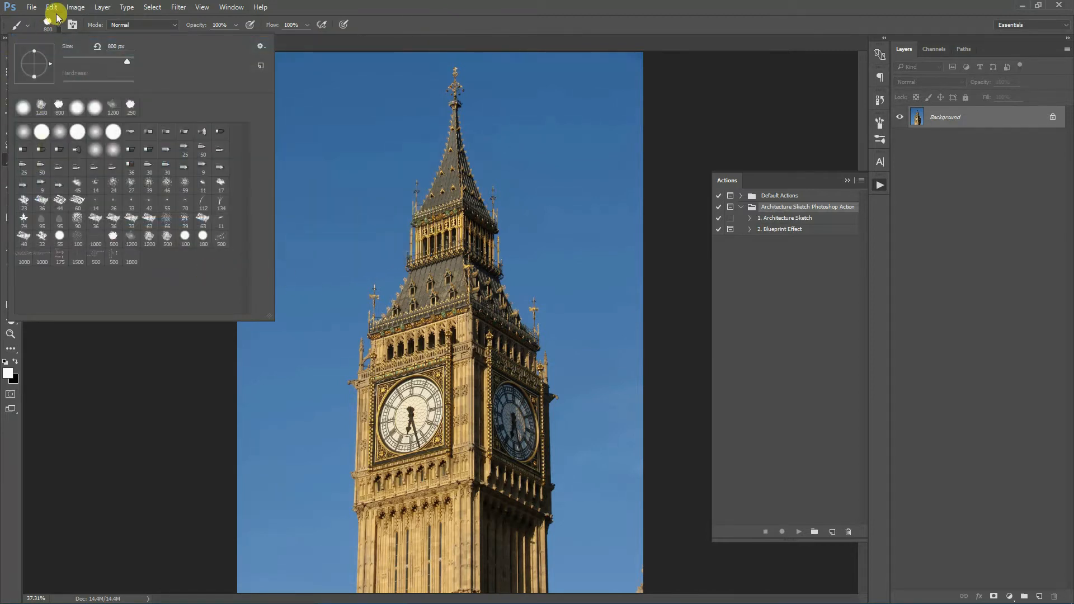
- Load the Architecture Sketch Patterns file as pattern presets through the Preset Manager
{"action": "left_click", "coordinate": [52, 8]}
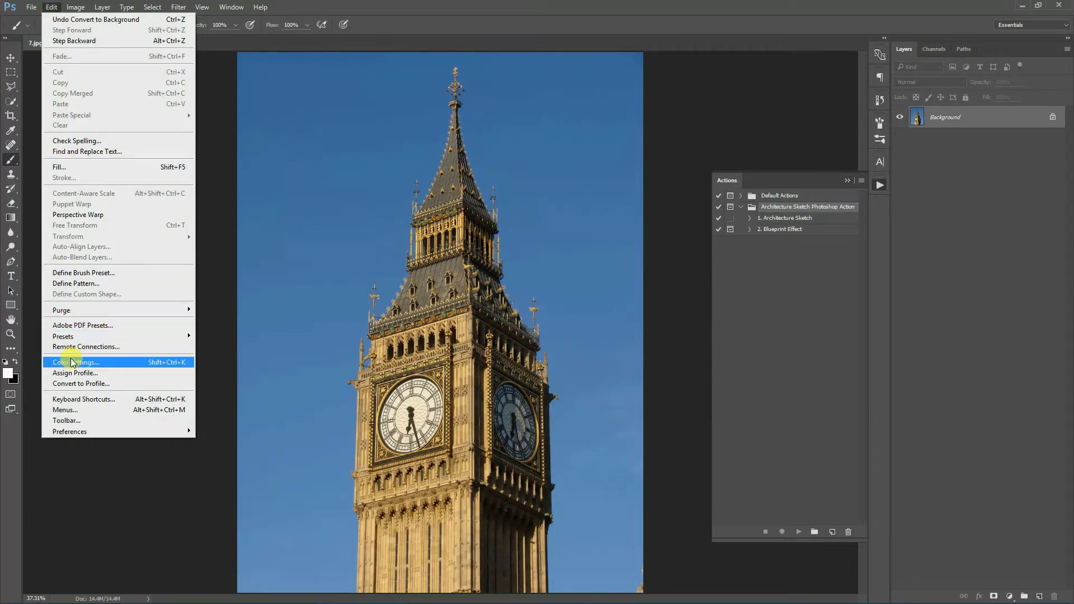
{"action": "mouse_move", "coordinate": [83, 336]}
{"action": "left_click", "coordinate": [230, 336]}
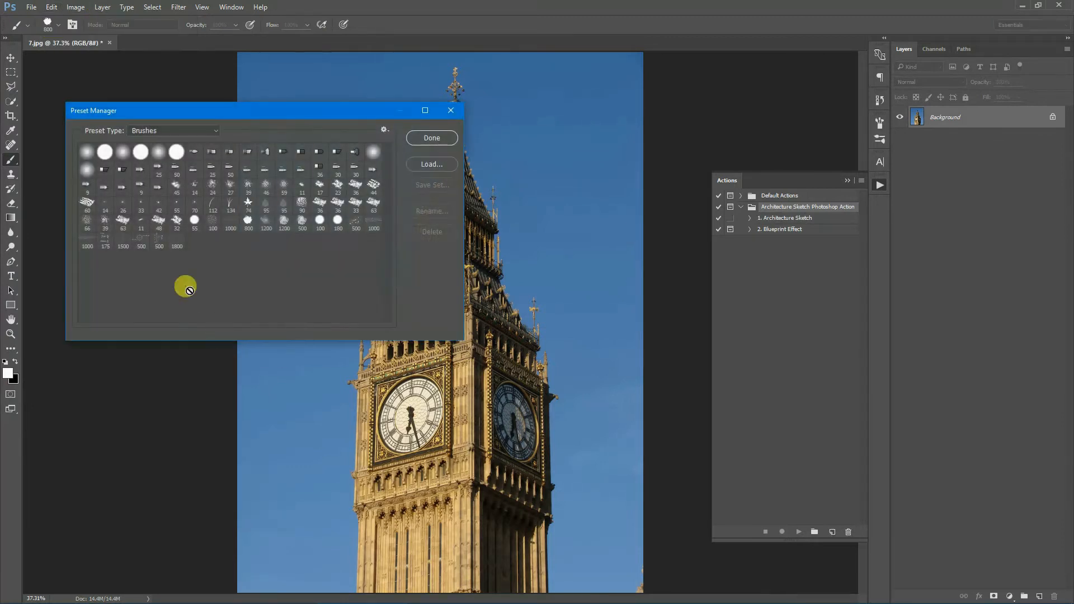
{"action": "left_click", "coordinate": [205, 129]}
{"action": "left_click", "coordinate": [149, 169]}
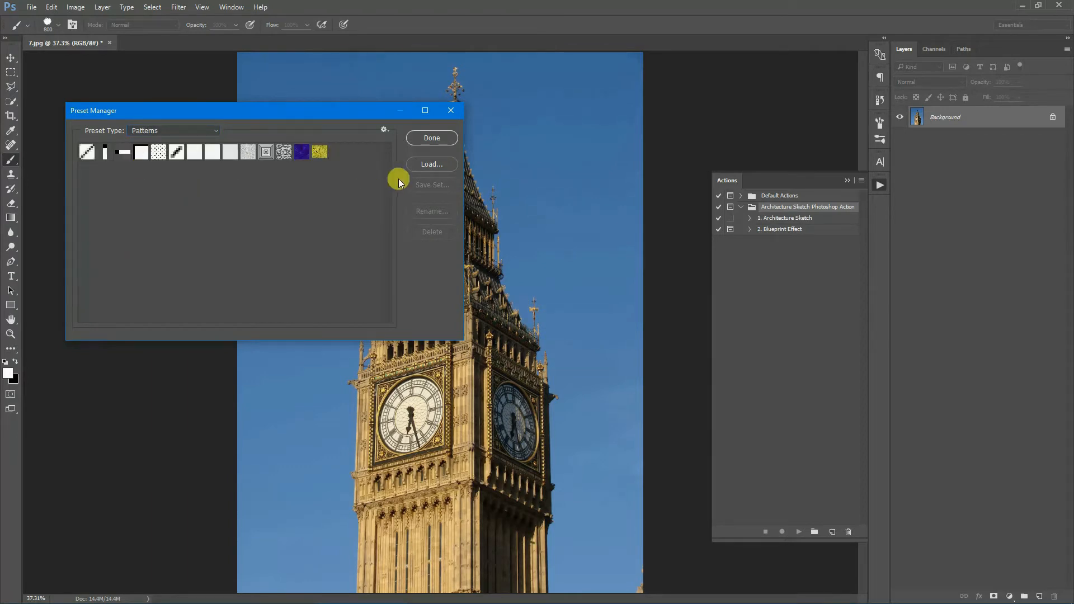
{"action": "left_click", "coordinate": [447, 164]}
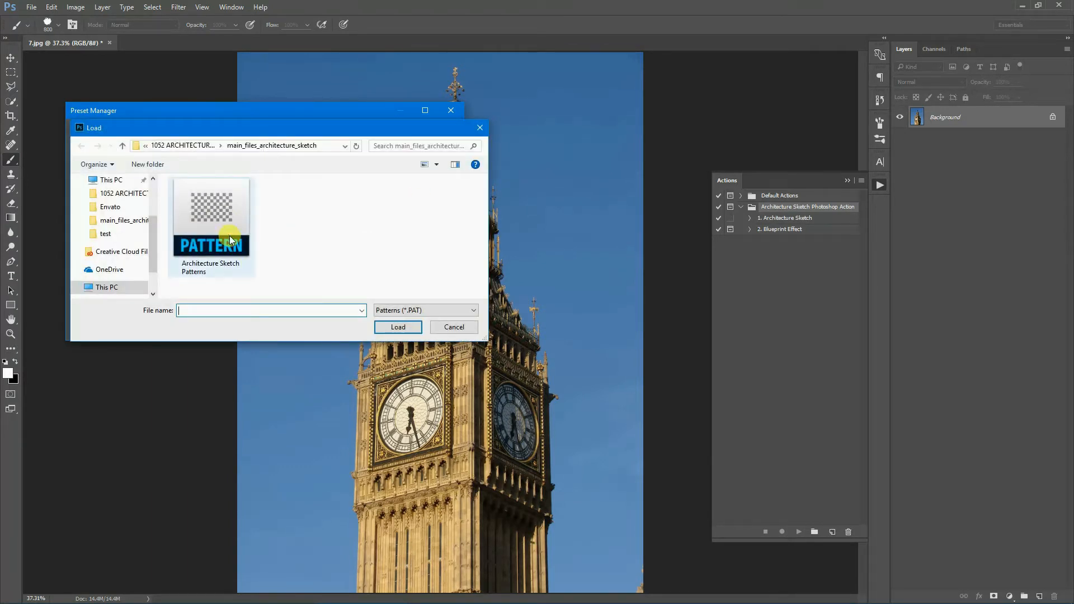
{"action": "left_click", "coordinate": [226, 217]}
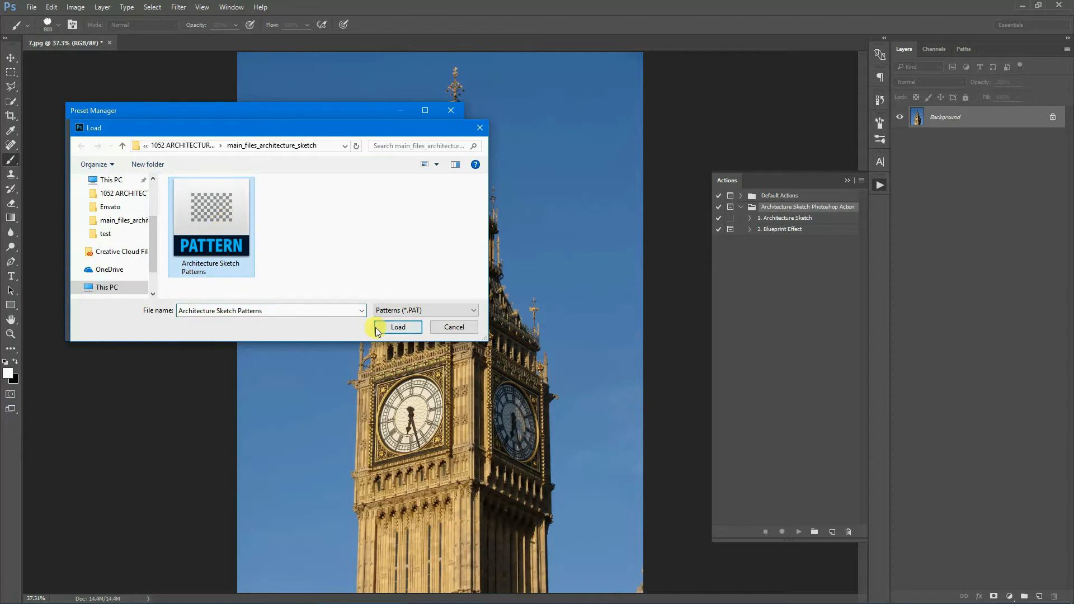
{"action": "left_click", "coordinate": [415, 327]}
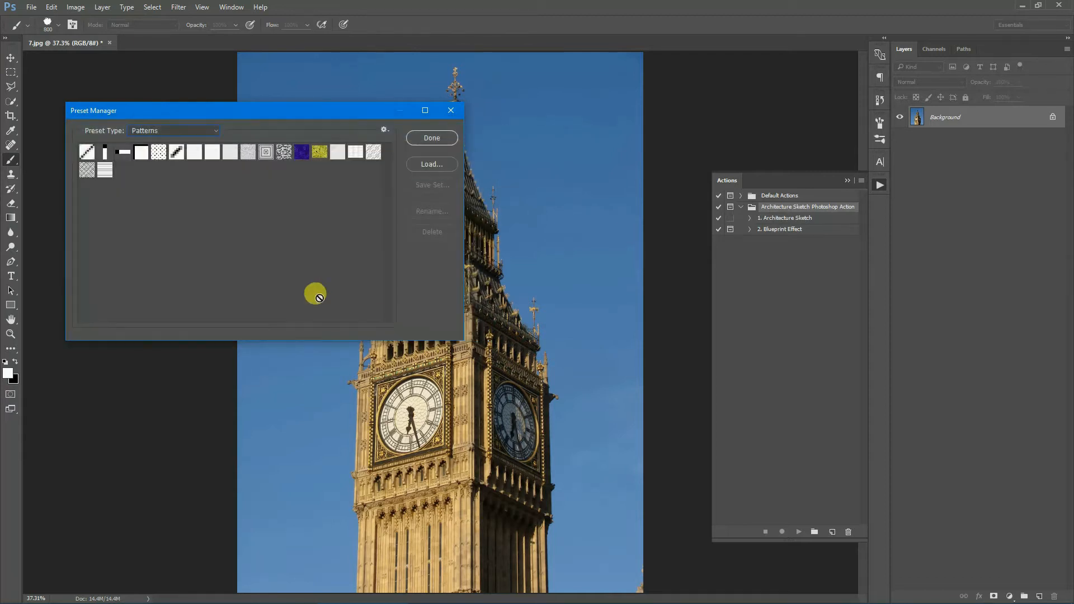
{"action": "left_click", "coordinate": [436, 136]}
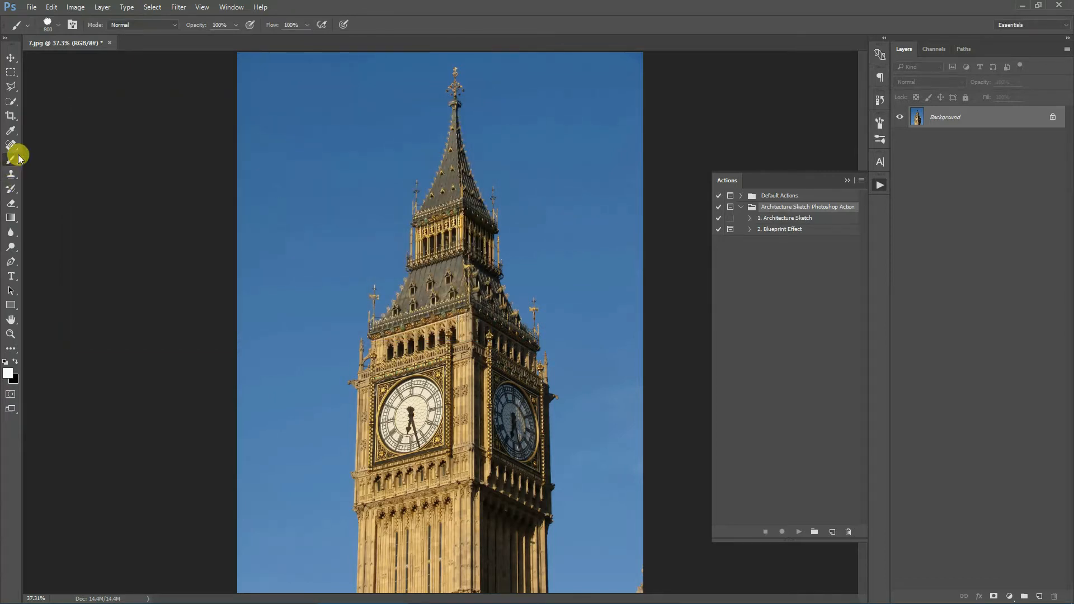
- Open the Image Size dialog to check the photo's dimensions and resolution, then close it
{"action": "left_click", "coordinate": [11, 73]}
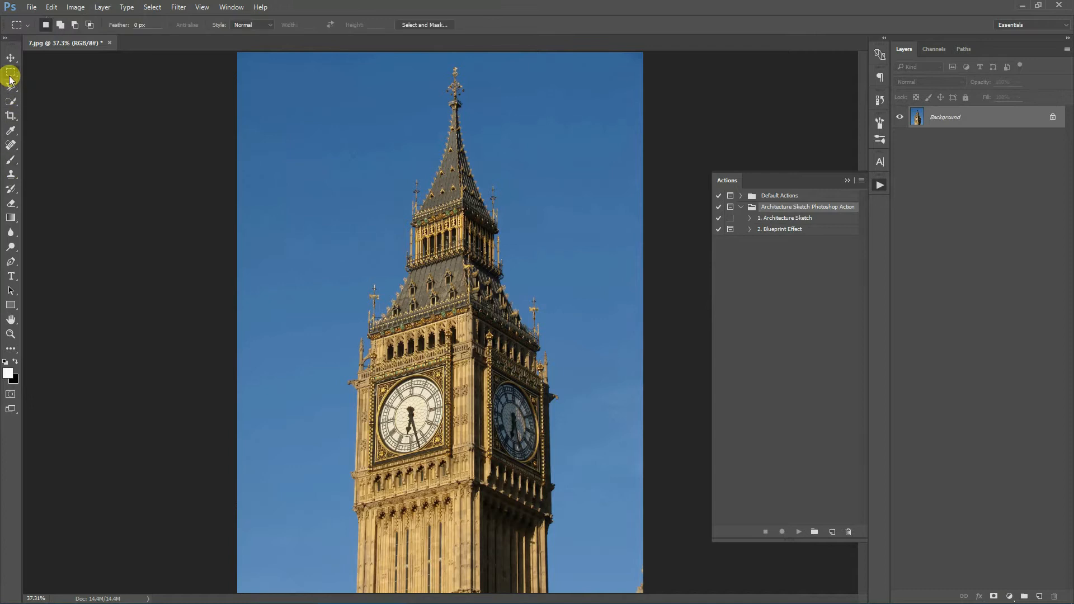
{"action": "left_click", "coordinate": [76, 7]}
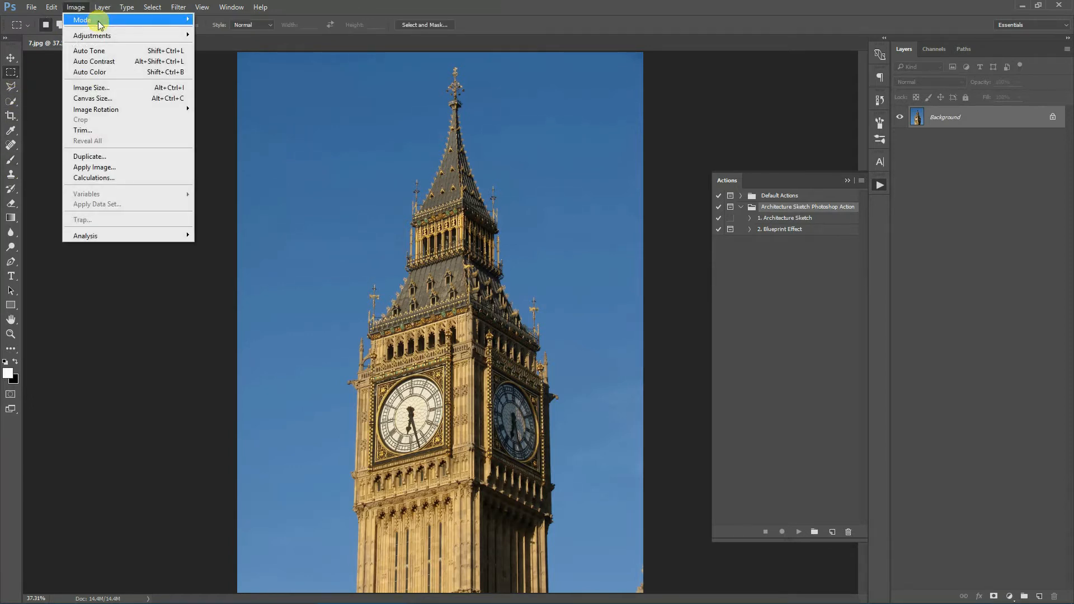
{"action": "left_click", "coordinate": [84, 87]}
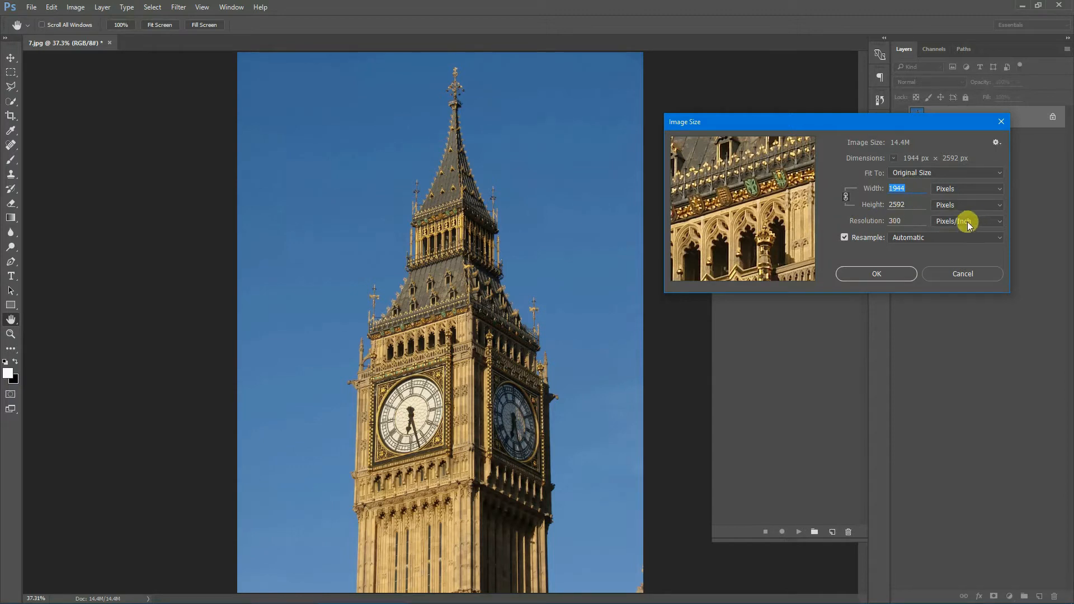
{"action": "left_click_drag", "start_coordinate": [906, 221], "coordinate": [874, 223]}
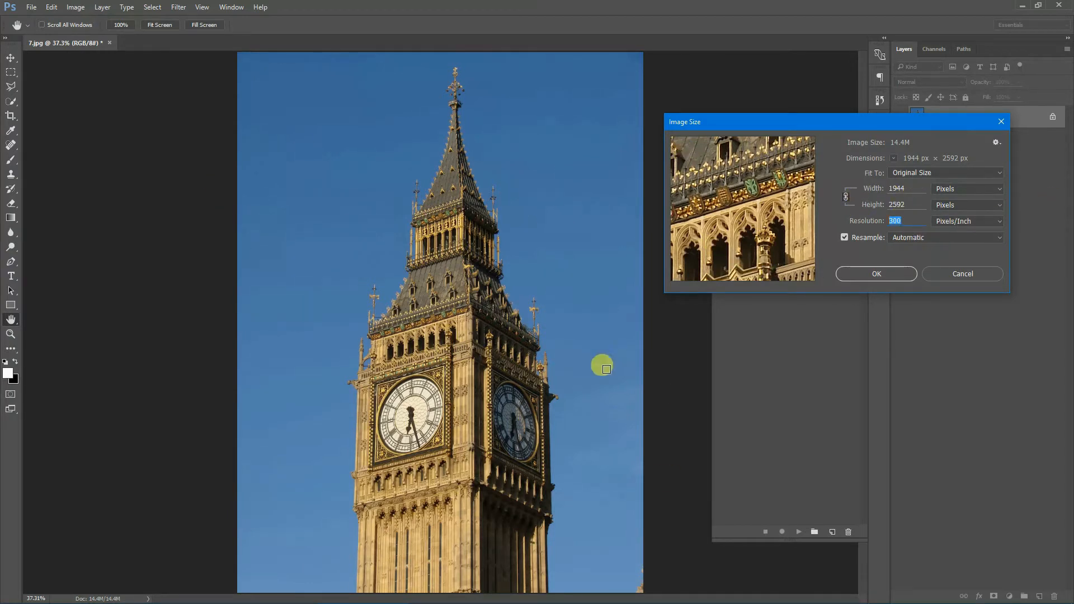
{"action": "left_click", "coordinate": [905, 187]}
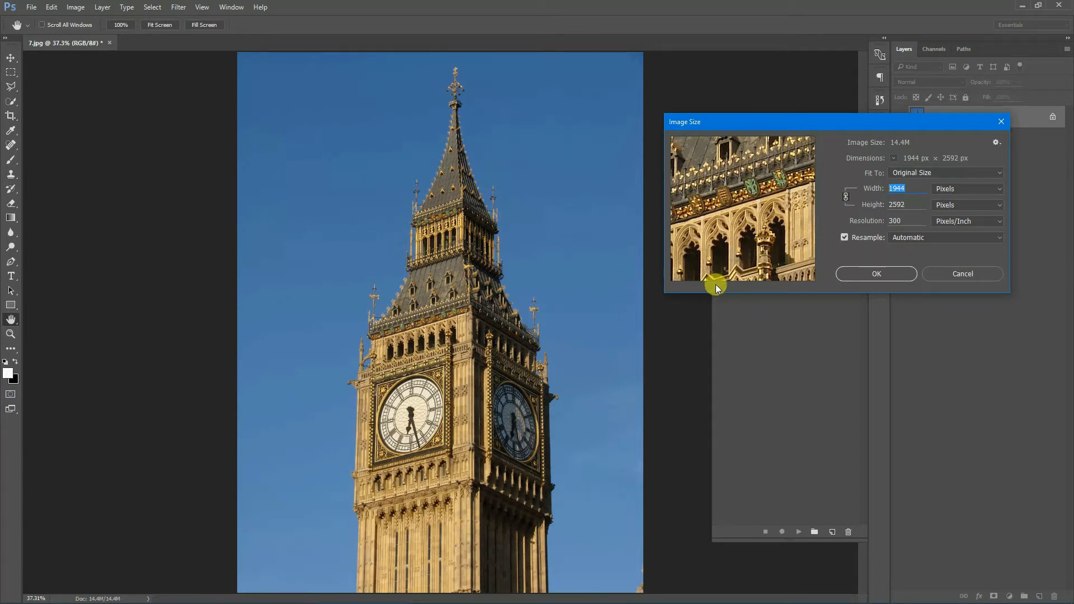
{"action": "left_click", "coordinate": [1000, 123]}
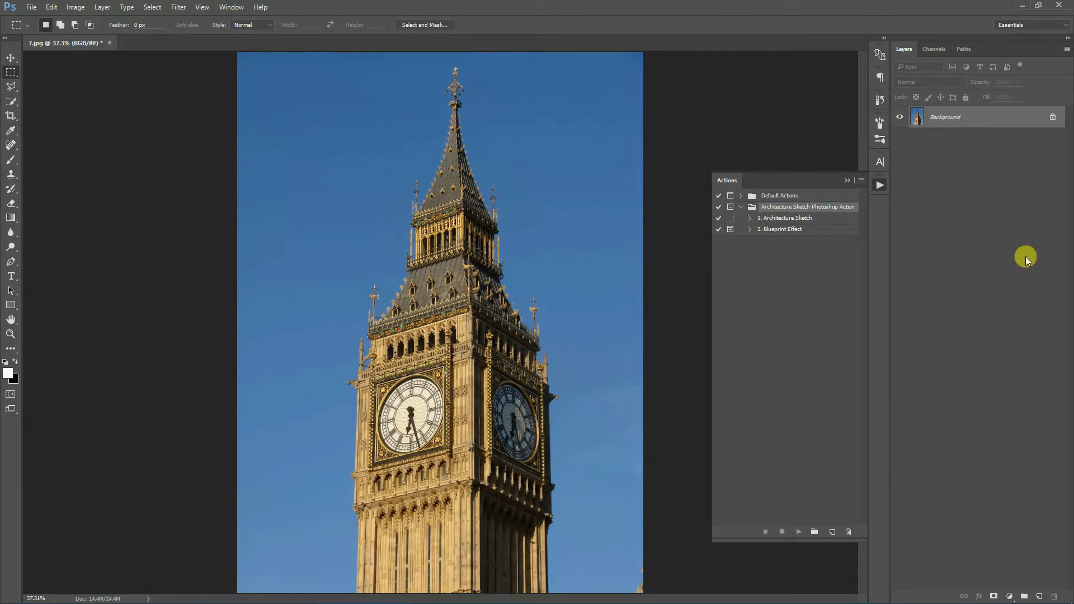
- Create a new layer and name it "subject"
{"action": "left_click", "coordinate": [1040, 596]}
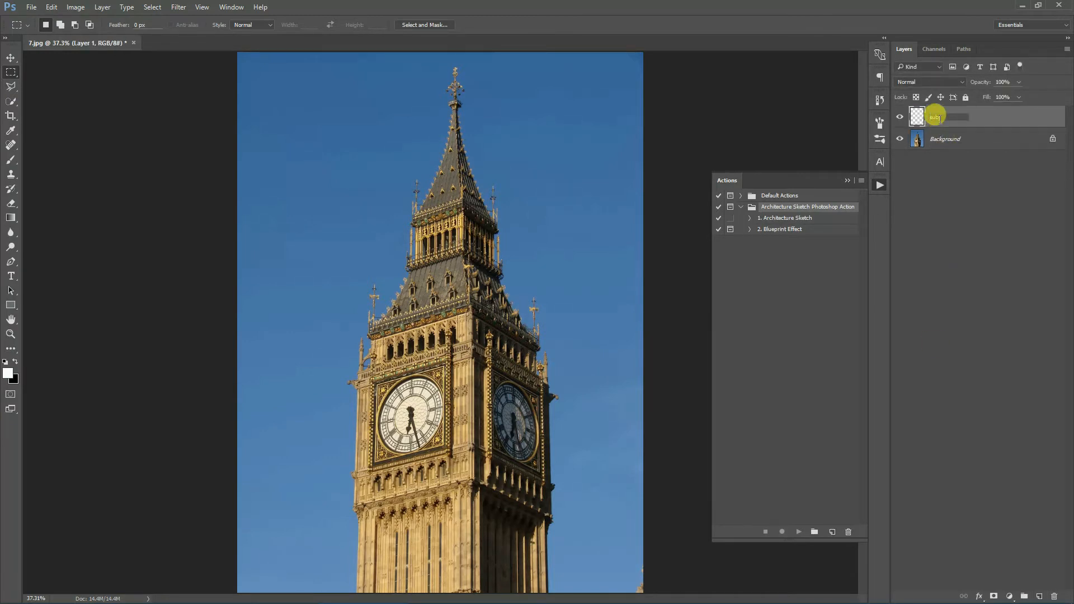
{"action": "left_click_drag", "start_coordinate": [954, 118], "coordinate": [921, 117]}
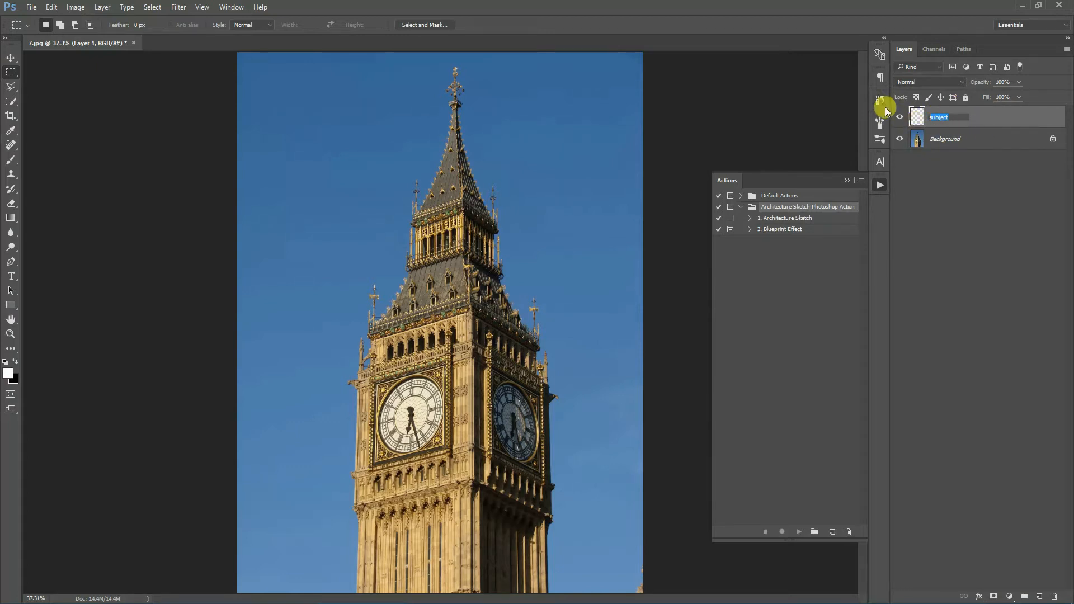
{"action": "key", "text": "Return"}
- Select the Brush tool with a soft round brush set to about 306 px size and 46% hardness
{"action": "left_click", "coordinate": [7, 163]}
{"action": "left_click", "coordinate": [52, 24]}
{"action": "left_click", "coordinate": [42, 132]}
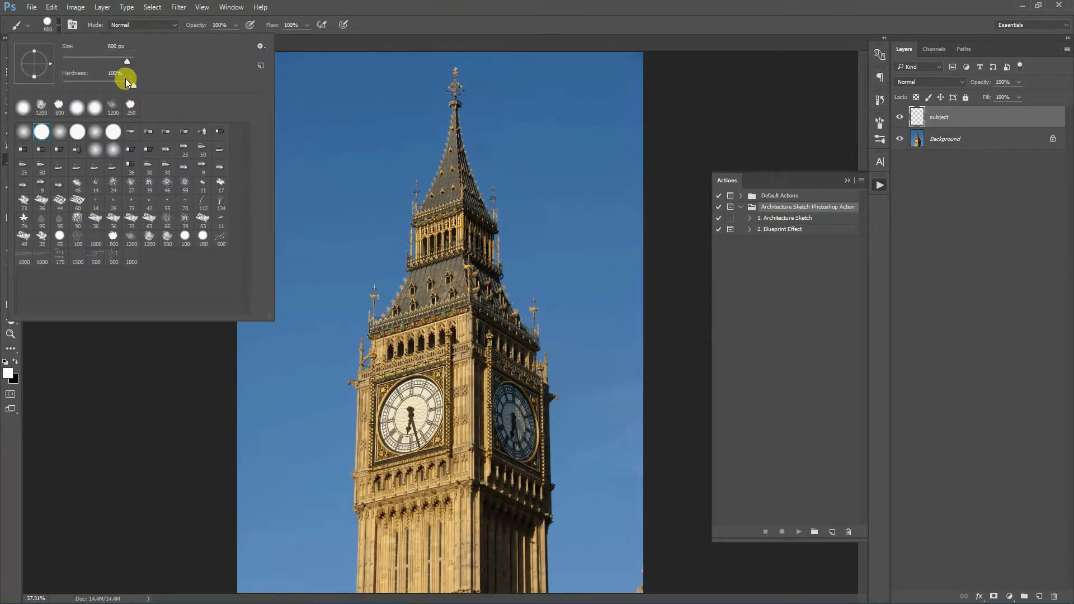
{"action": "left_click", "coordinate": [96, 82]}
{"action": "left_click_drag", "start_coordinate": [116, 59], "coordinate": [119, 59]}
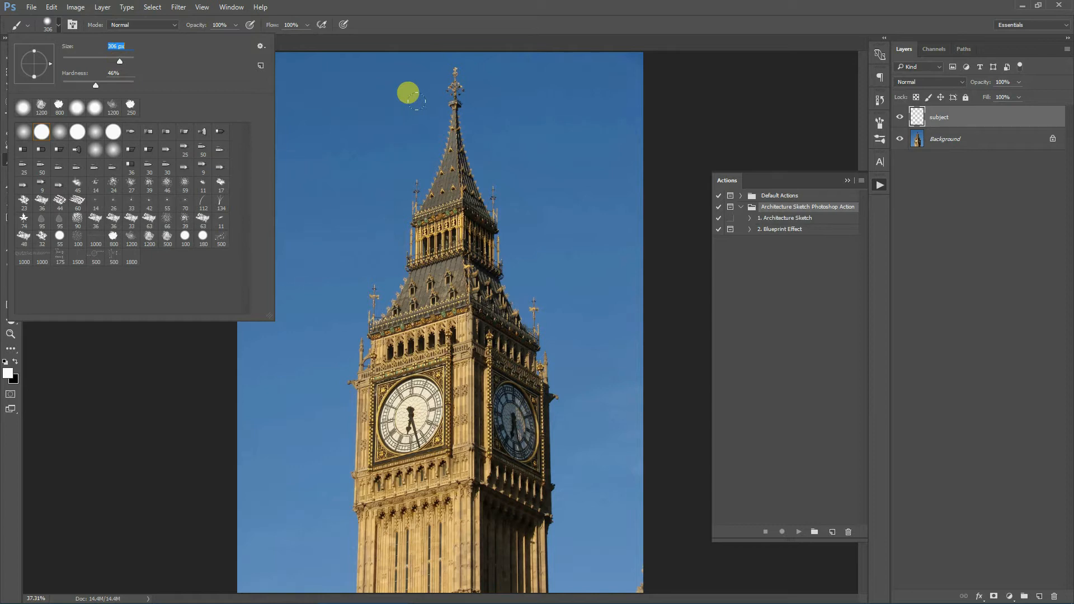
{"action": "left_click", "coordinate": [526, 4]}
- Set the foreground color to red
{"action": "left_click", "coordinate": [8, 376]}
{"action": "left_click_drag", "start_coordinate": [801, 396], "coordinate": [926, 349]}
{"action": "left_click", "coordinate": [973, 376]}
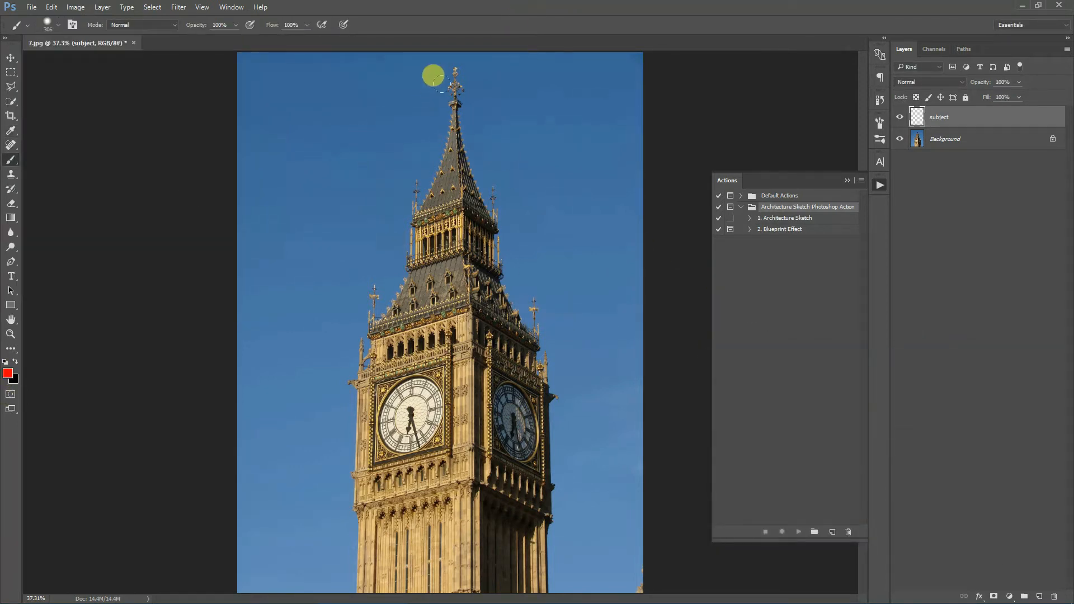
- Paint red over the whole clock tower on the subject layer
{"action": "left_click_drag", "start_coordinate": [454, 84], "coordinate": [454, 115]}
{"action": "mouse_move", "coordinate": [467, 221]}
{"action": "left_mouse_down"}
{"action": "mouse_move", "coordinate": [511, 298]}
{"action": "mouse_move", "coordinate": [513, 564]}
{"action": "mouse_move", "coordinate": [348, 564]}
{"action": "mouse_move", "coordinate": [336, 488]}
{"action": "mouse_move", "coordinate": [352, 313]}
{"action": "mouse_move", "coordinate": [357, 277]}
{"action": "mouse_move", "coordinate": [387, 254]}
{"action": "mouse_move", "coordinate": [418, 79]}
{"action": "left_mouse_up"}
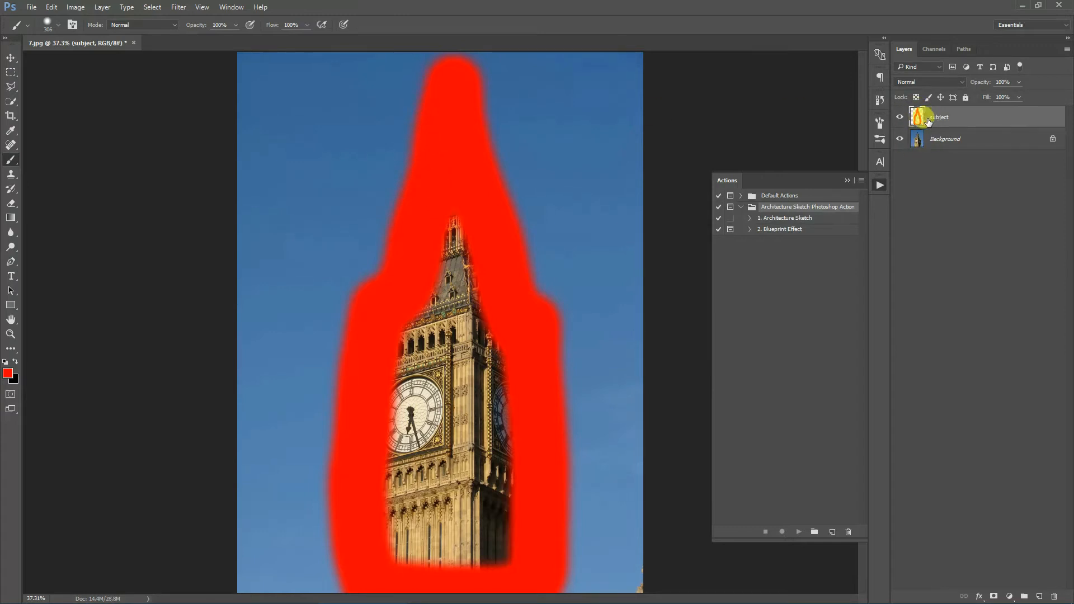
{"action": "mouse_move", "coordinate": [423, 217]}
{"action": "left_mouse_down"}
{"action": "mouse_move", "coordinate": [429, 193]}
{"action": "mouse_move", "coordinate": [484, 433]}
{"action": "mouse_move", "coordinate": [485, 509]}
{"action": "mouse_move", "coordinate": [438, 539]}
{"action": "mouse_move", "coordinate": [389, 528]}
{"action": "mouse_move", "coordinate": [364, 451]}
{"action": "mouse_move", "coordinate": [364, 335]}
{"action": "mouse_move", "coordinate": [400, 250]}
{"action": "mouse_move", "coordinate": [434, 304]}
{"action": "mouse_move", "coordinate": [467, 499]}
{"action": "mouse_move", "coordinate": [405, 501]}
{"action": "mouse_move", "coordinate": [402, 302]}
{"action": "mouse_move", "coordinate": [414, 289]}
{"action": "mouse_move", "coordinate": [422, 492]}
{"action": "left_mouse_up"}
{"action": "left_click_drag", "start_coordinate": [436, 453], "coordinate": [431, 476]}
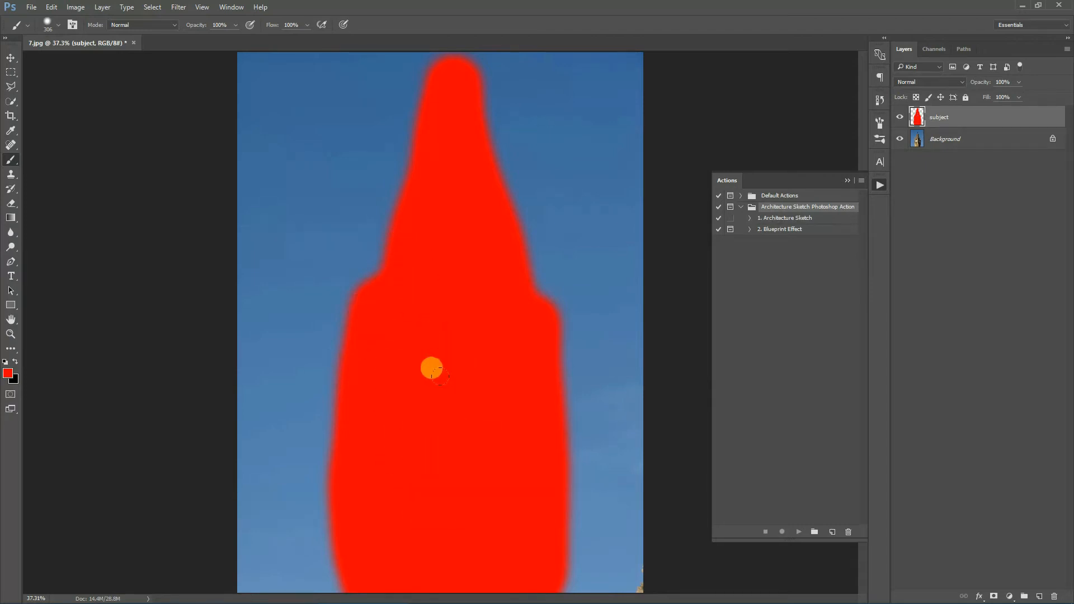
- Reset the colors to default black and white and check the brush opacity and flow at 100%
{"action": "left_click", "coordinate": [5, 362]}
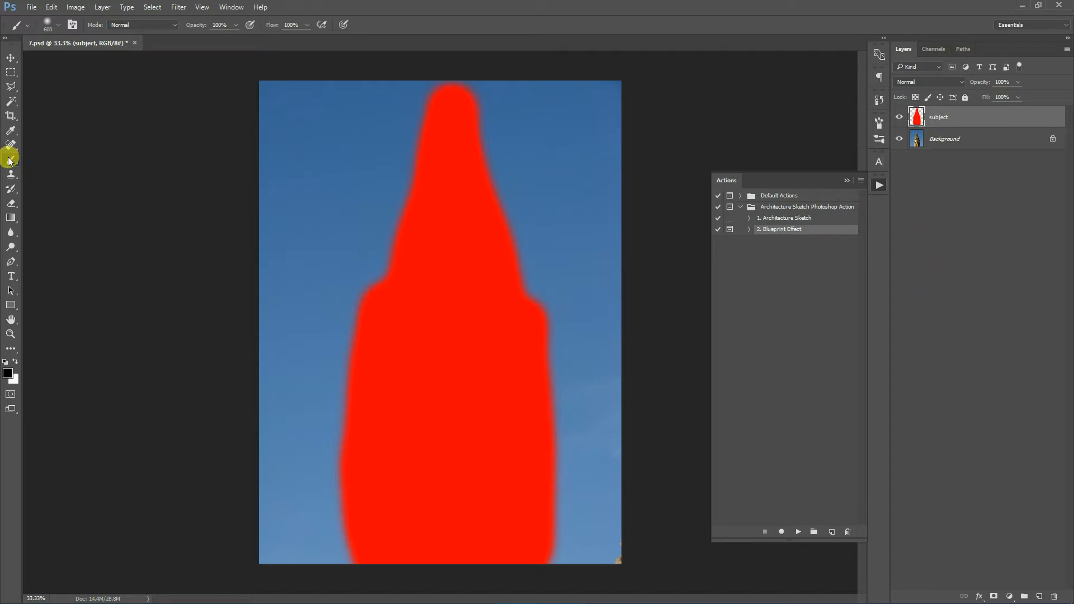
{"action": "left_click", "coordinate": [232, 25]}
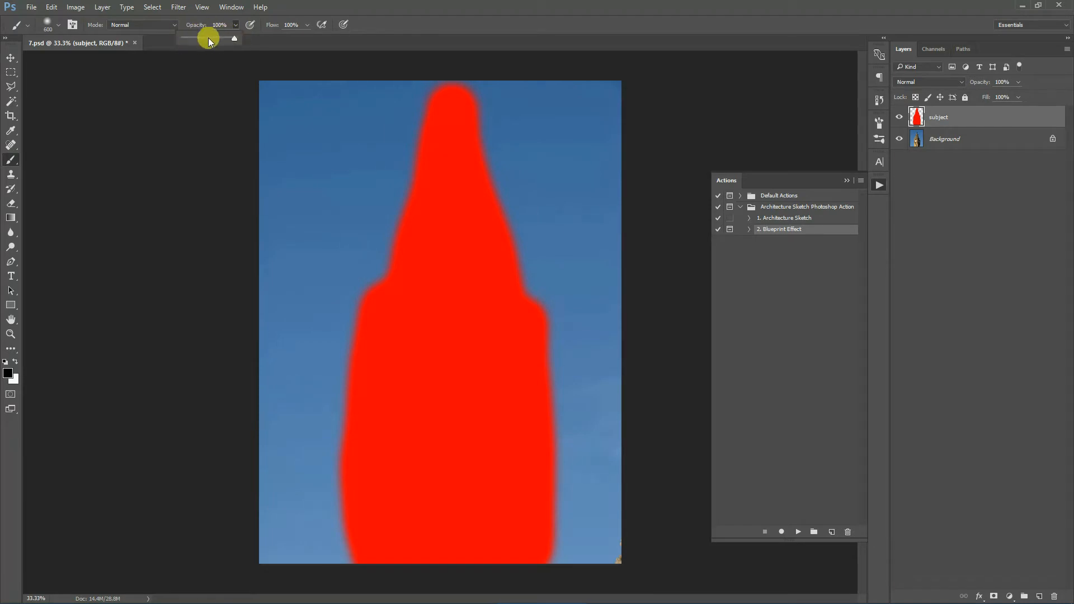
{"action": "left_click", "coordinate": [307, 24]}
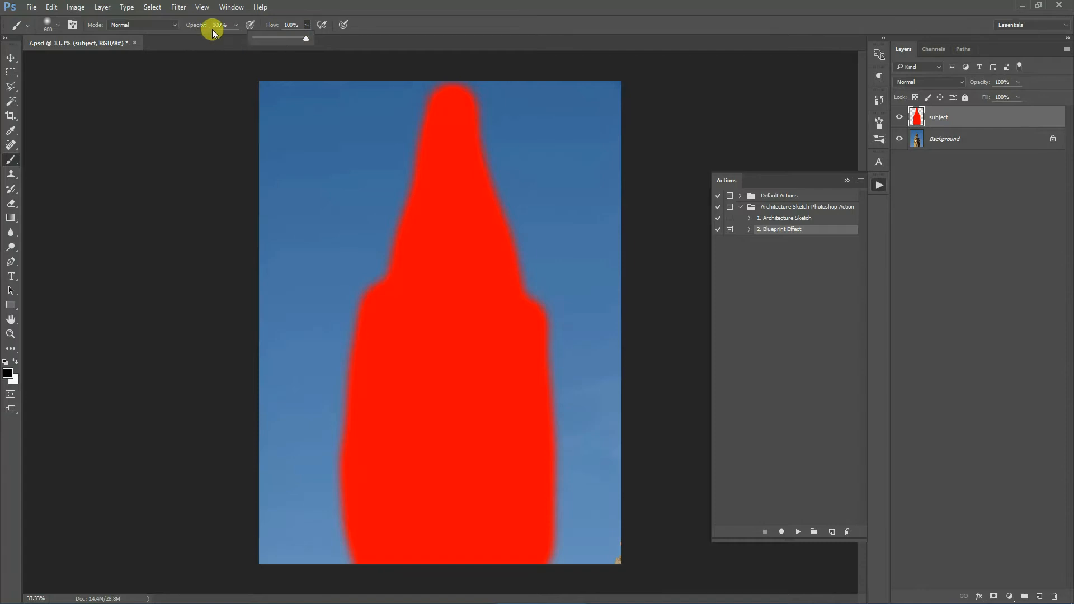
{"action": "left_click", "coordinate": [486, 14]}
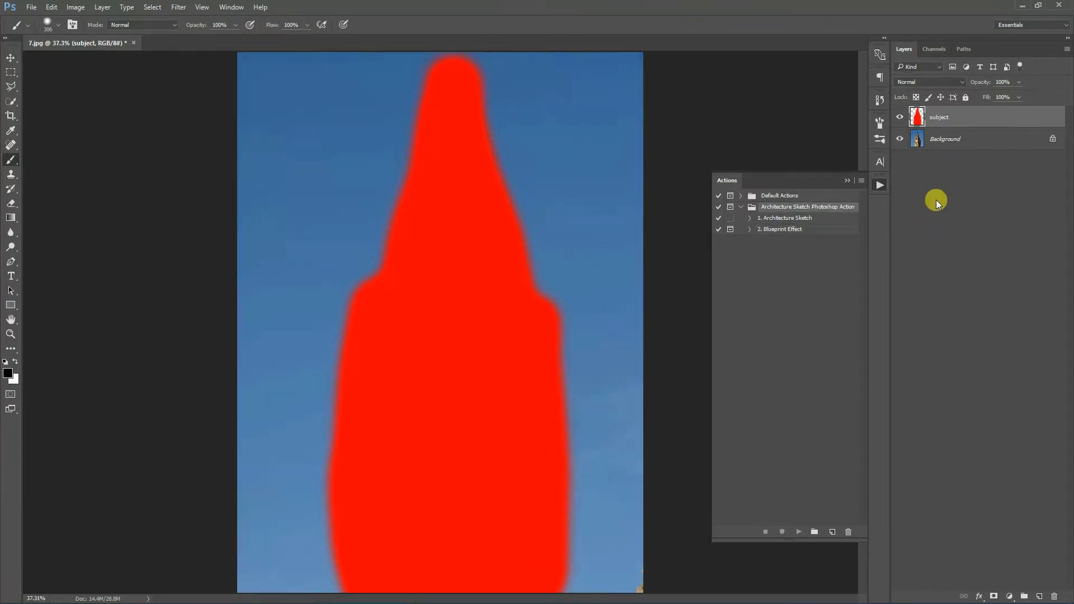
- Run the Architecture Sketch action on the photo
{"action": "left_click", "coordinate": [799, 218]}
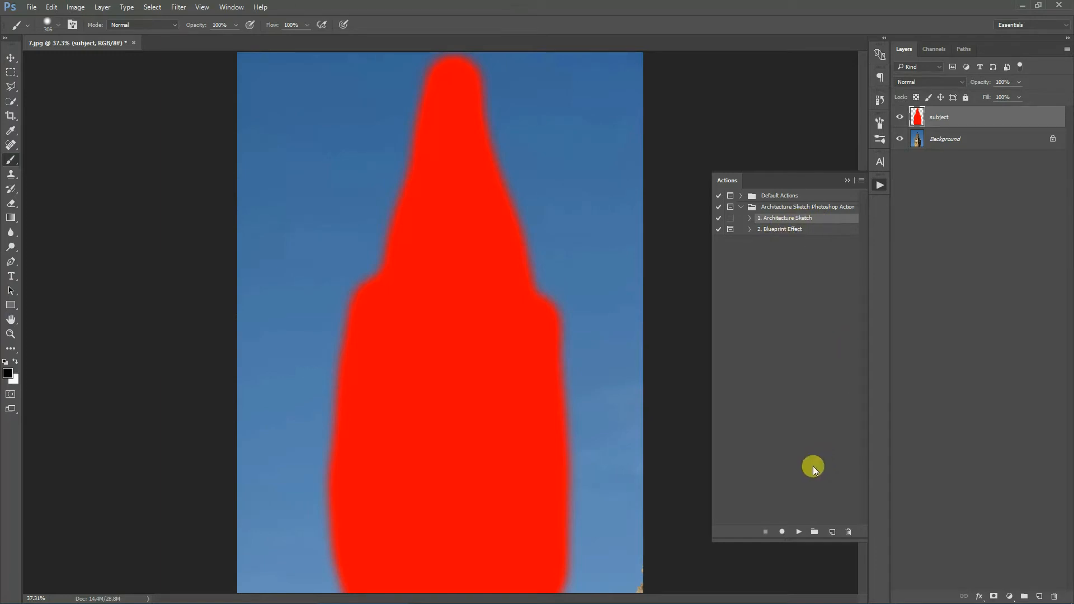
{"action": "left_click", "coordinate": [798, 533]}
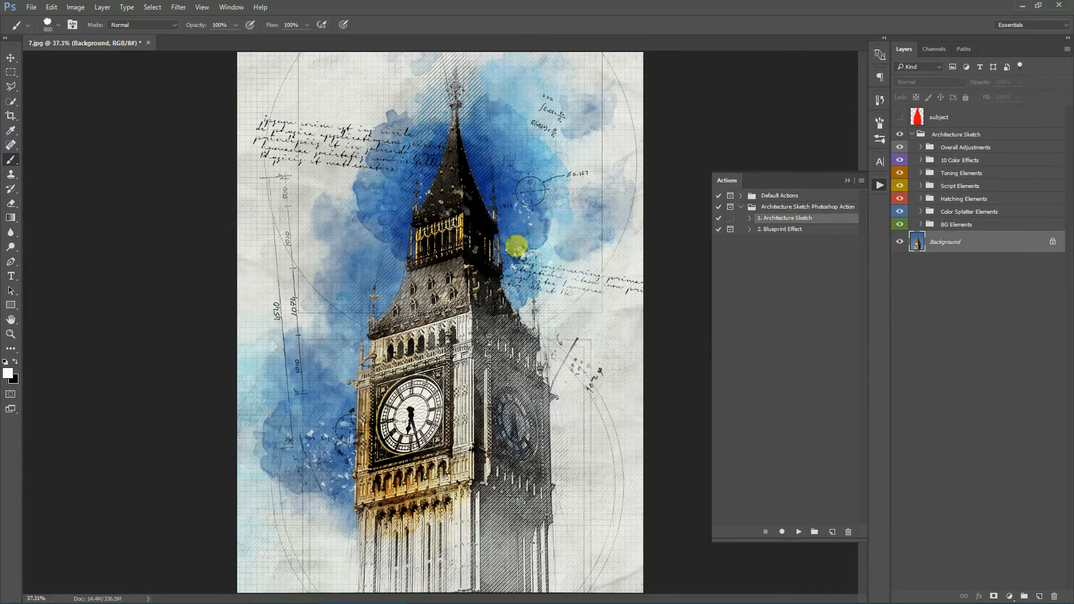
- Run the Blueprint Effect action, continuing past its message and dismissing the completion notice
{"action": "left_click", "coordinate": [782, 230]}
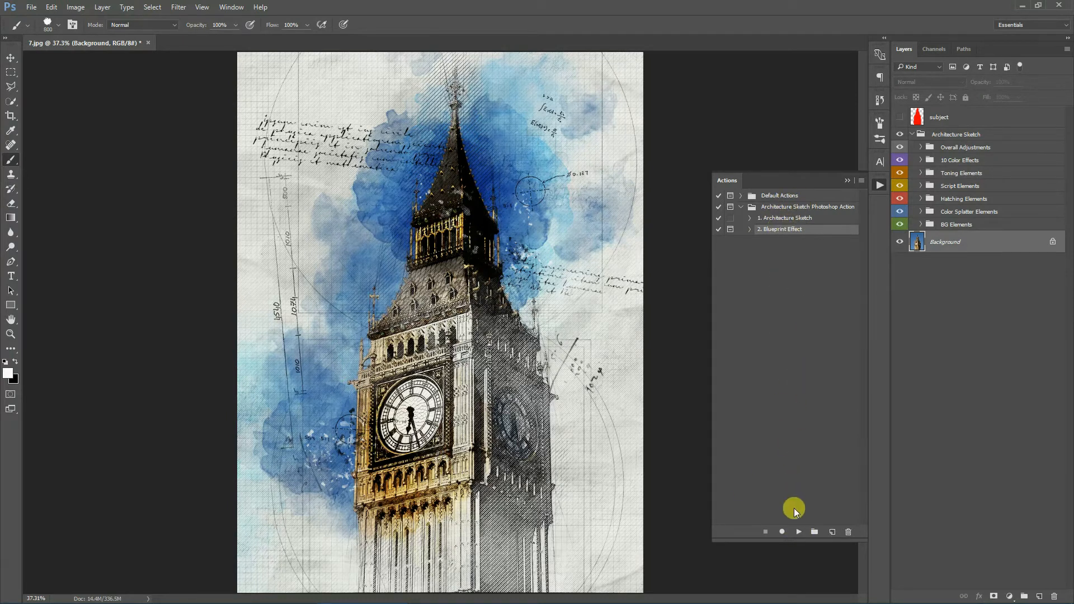
{"action": "left_click", "coordinate": [799, 532]}
{"action": "left_click_drag", "start_coordinate": [756, 285], "coordinate": [736, 273]}
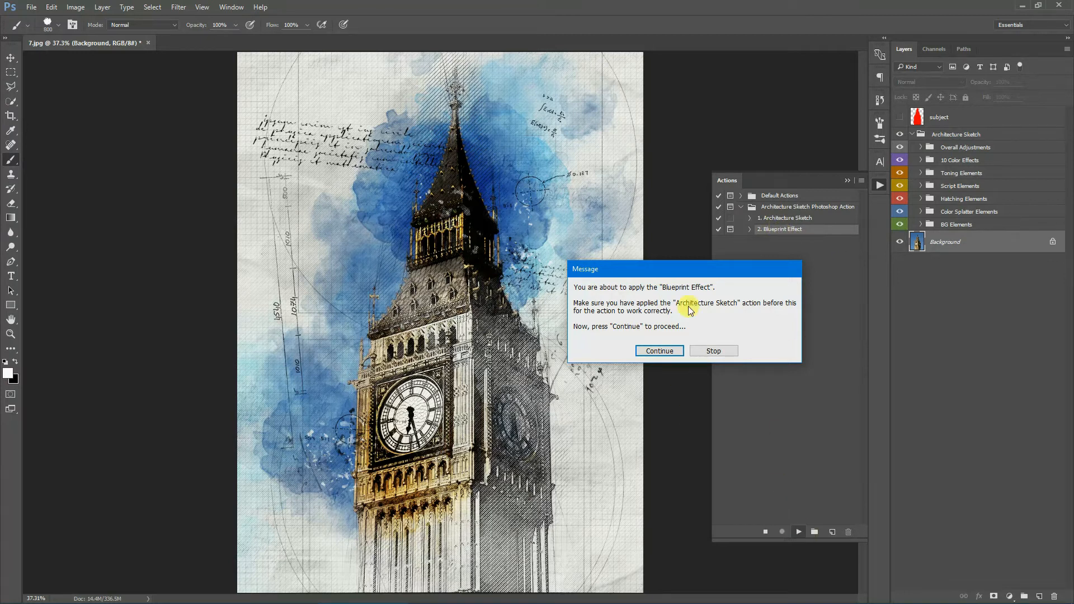
{"action": "mouse_move", "coordinate": [690, 269]}
{"action": "left_mouse_down"}
{"action": "mouse_move", "coordinate": [613, 267]}
{"action": "mouse_move", "coordinate": [675, 267]}
{"action": "left_mouse_up"}
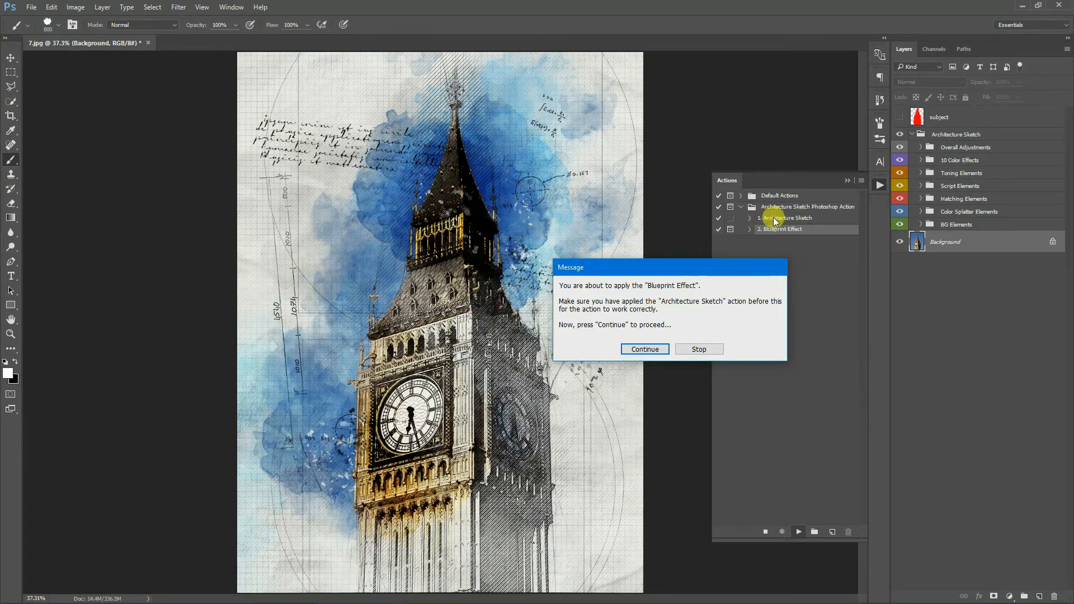
{"action": "left_click", "coordinate": [647, 354]}
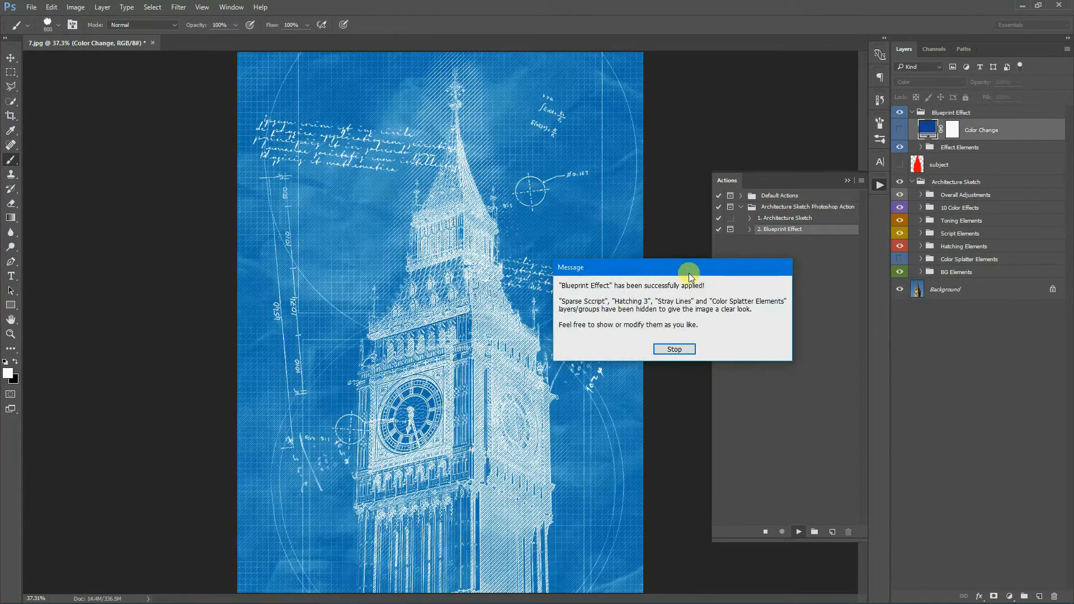
{"action": "left_click_drag", "start_coordinate": [689, 270], "coordinate": [740, 271]}
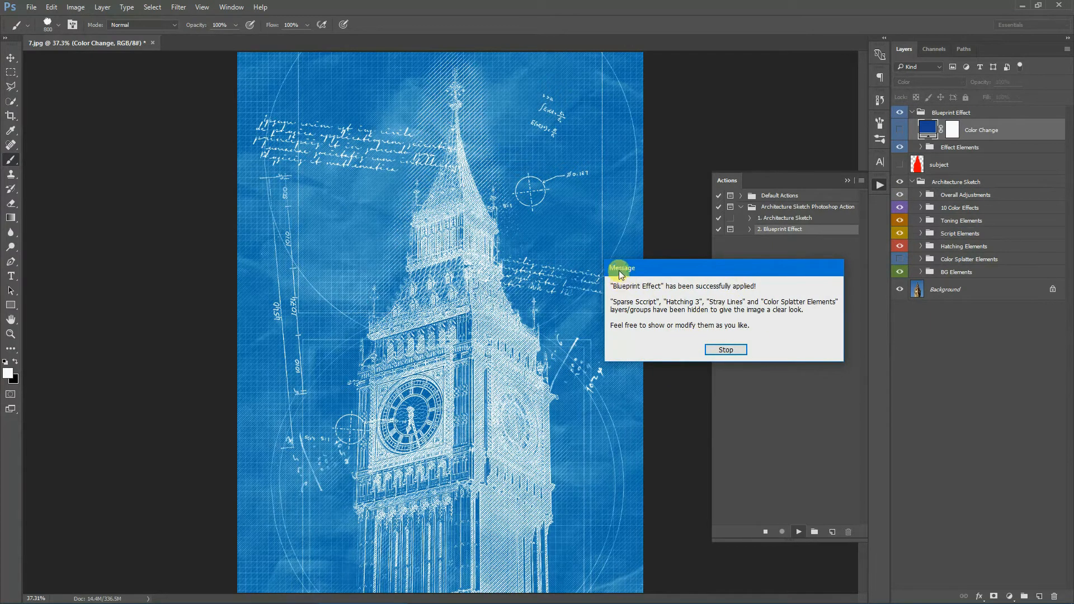
{"action": "left_click_drag", "start_coordinate": [618, 270], "coordinate": [622, 292]}
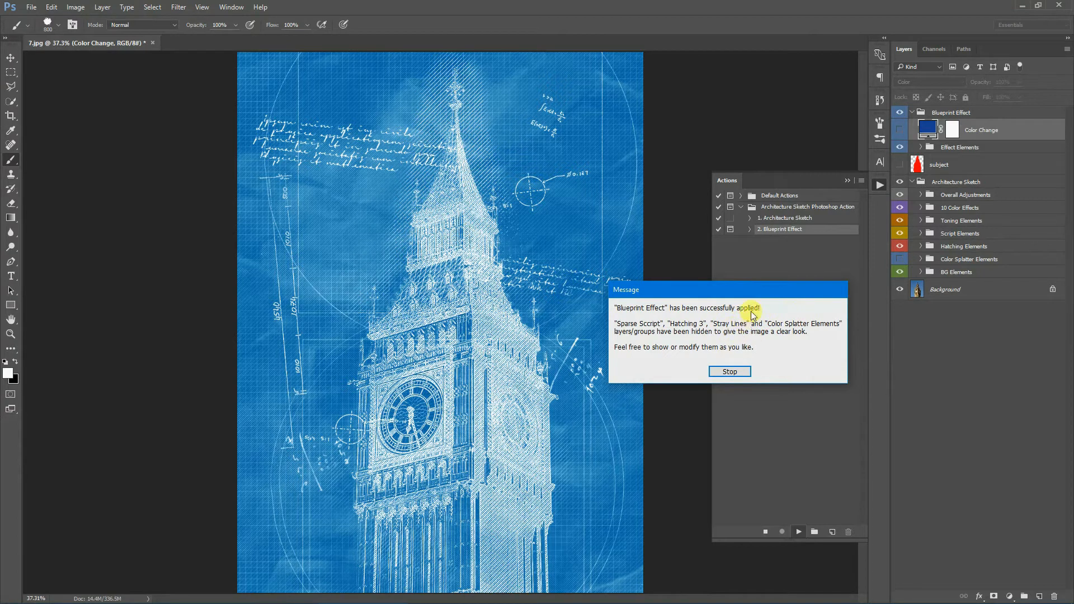
{"action": "left_click_drag", "start_coordinate": [741, 288], "coordinate": [719, 291]}
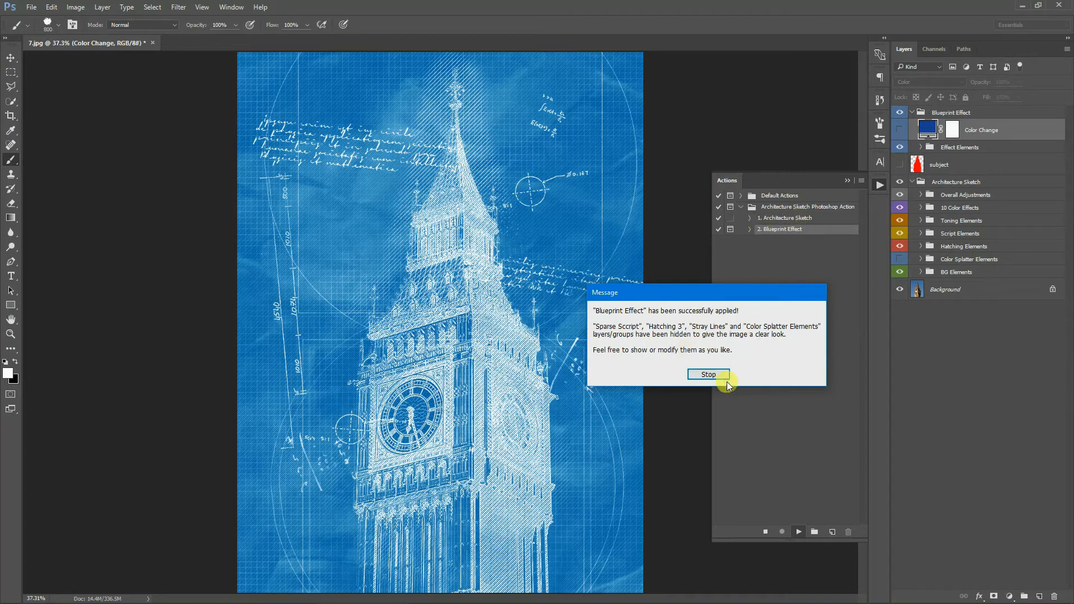
{"action": "left_click", "coordinate": [708, 374]}
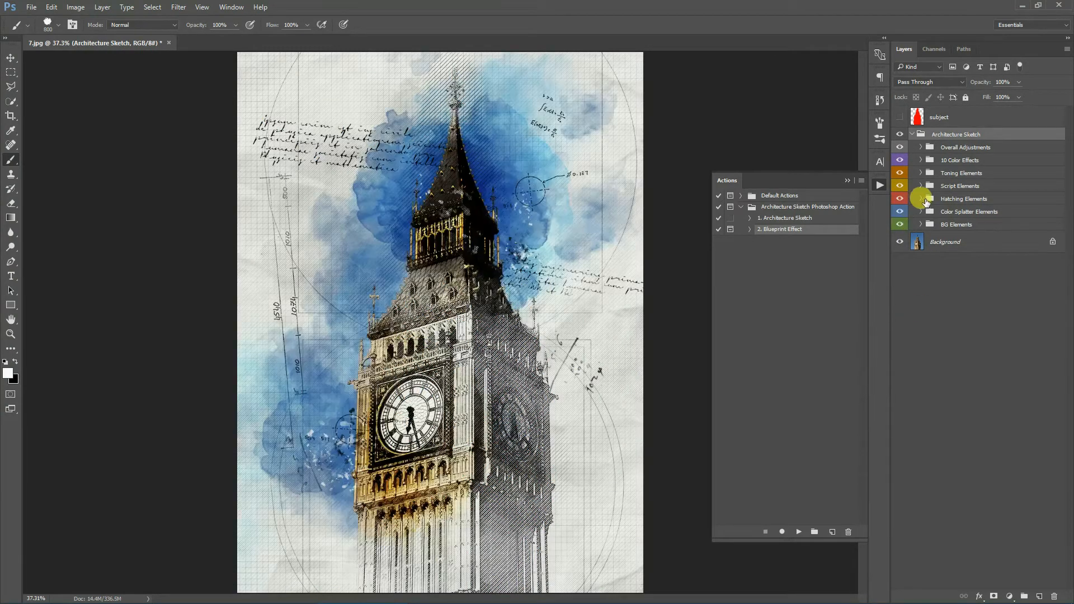
- Expand the Hatching Elements and Script Elements groups to inspect their layers, then collapse them
{"action": "left_click", "coordinate": [920, 199]}
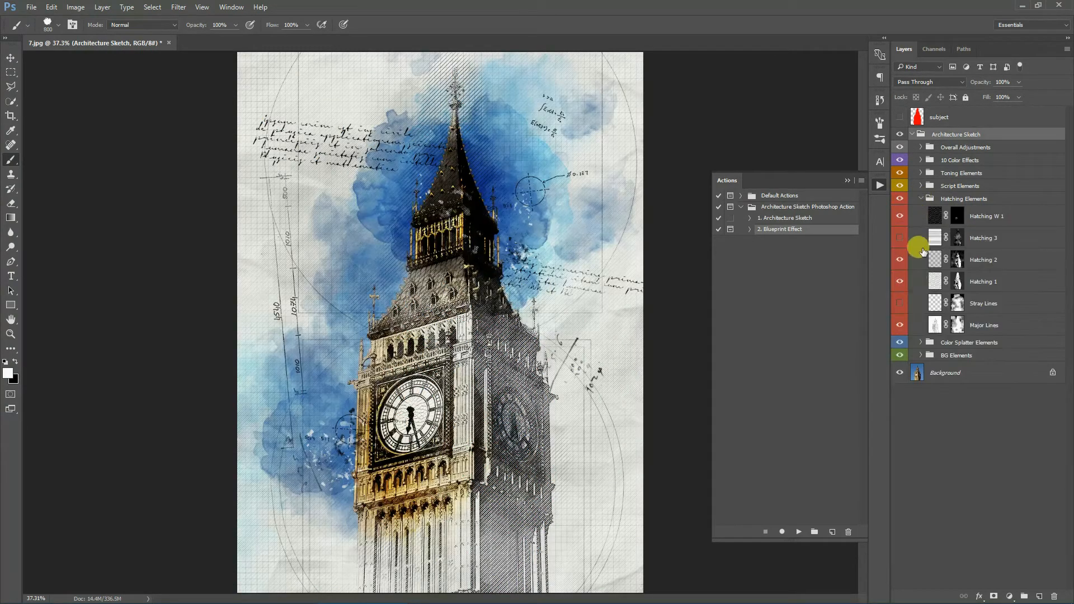
{"action": "left_click", "coordinate": [919, 199]}
{"action": "left_click", "coordinate": [920, 186]}
{"action": "left_click", "coordinate": [899, 355]}
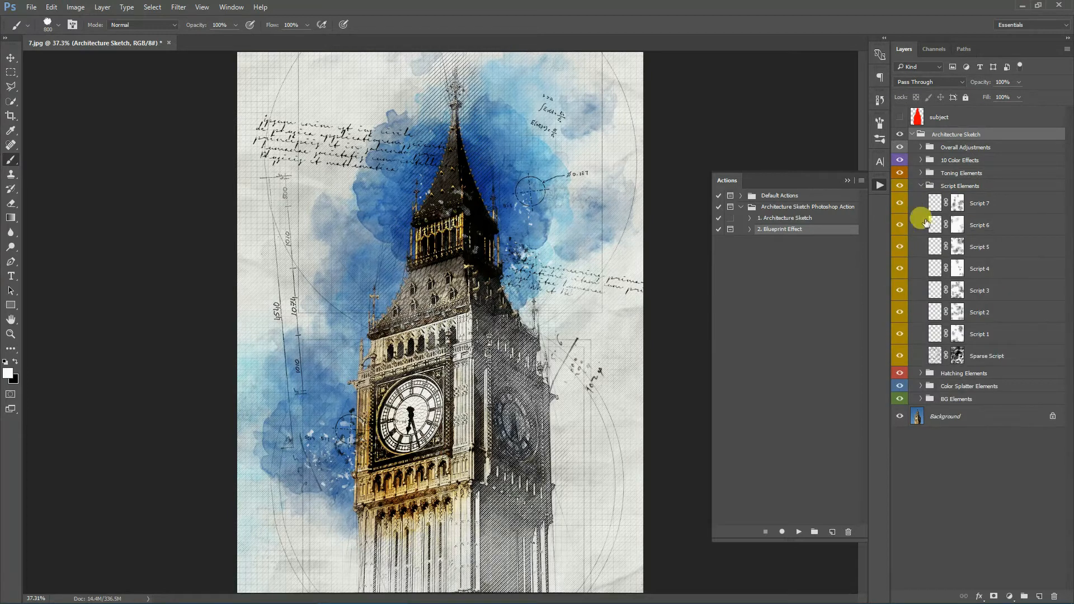
{"action": "left_click", "coordinate": [920, 190]}
{"action": "left_click", "coordinate": [921, 186]}
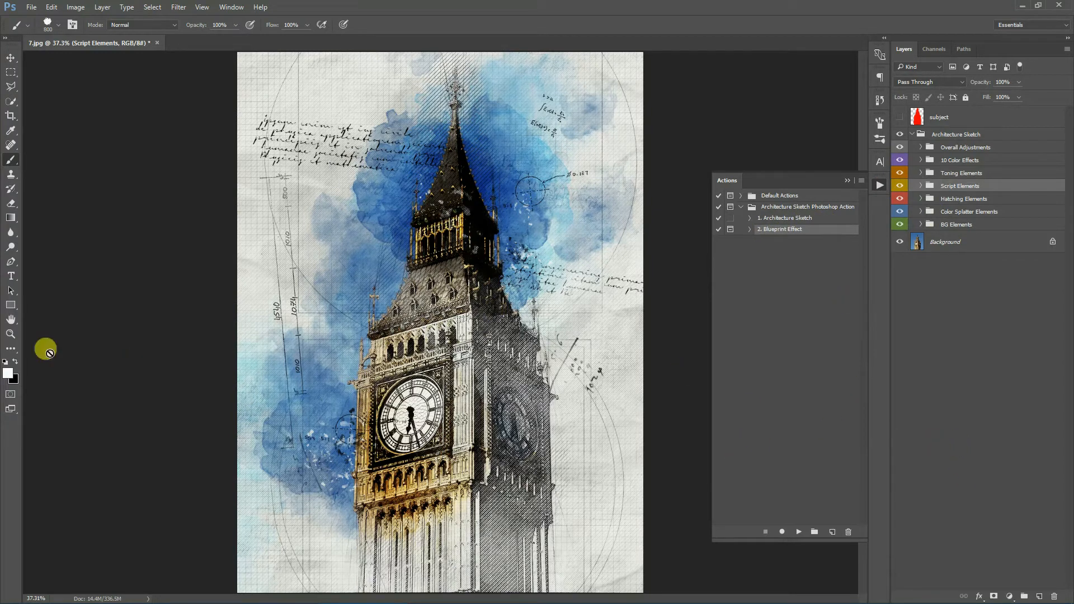
- Zoom in and pan around the sketch to examine its details, then fit it back to the screen
{"action": "left_click", "coordinate": [10, 334]}
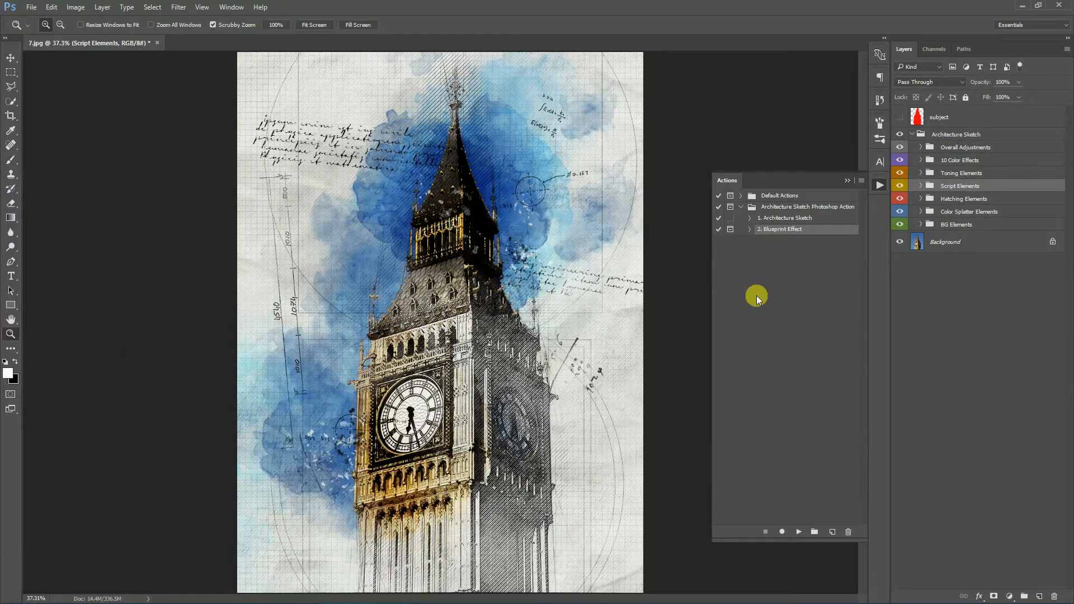
{"action": "left_click", "coordinate": [848, 178]}
{"action": "left_click_drag", "start_coordinate": [480, 183], "coordinate": [492, 142]}
{"action": "left_click", "coordinate": [404, 178]}
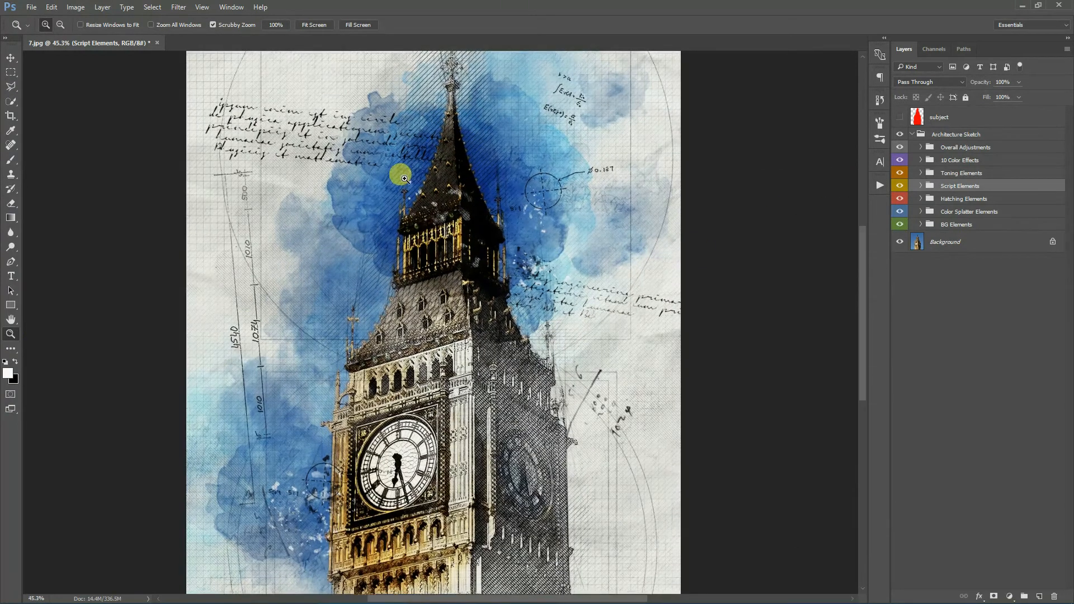
{"action": "left_click", "coordinate": [404, 177]}
{"action": "left_click", "coordinate": [11, 319]}
{"action": "left_click_drag", "start_coordinate": [535, 187], "coordinate": [540, 351]}
{"action": "scroll", "coordinate": [604, 427], "scroll_direction": "down", "scroll_amount": 10}
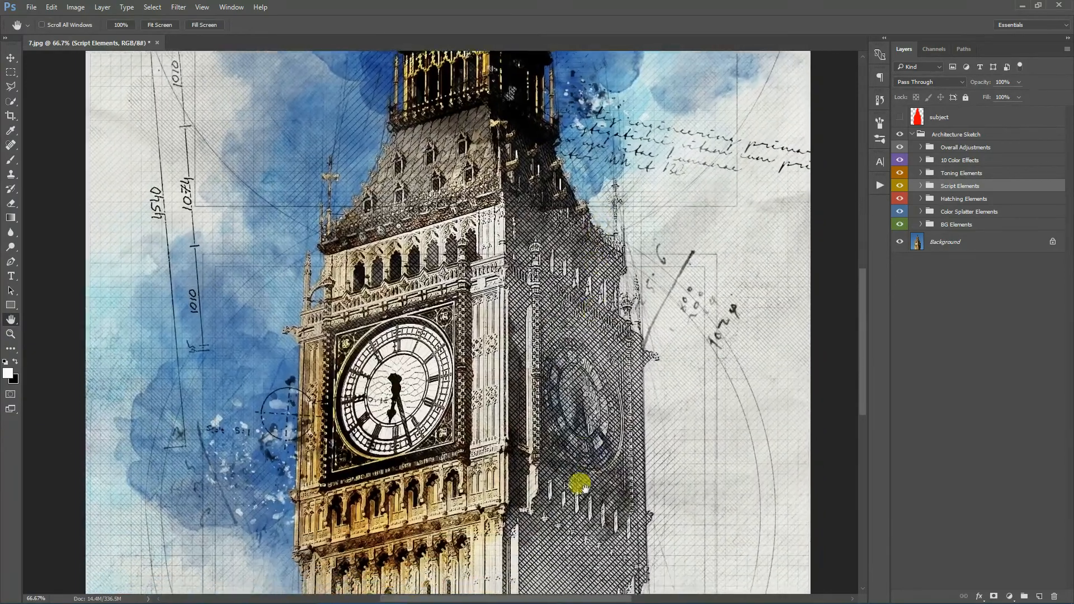
{"action": "left_click_drag", "start_coordinate": [584, 488], "coordinate": [576, 265]}
{"action": "left_click_drag", "start_coordinate": [632, 222], "coordinate": [630, 367]}
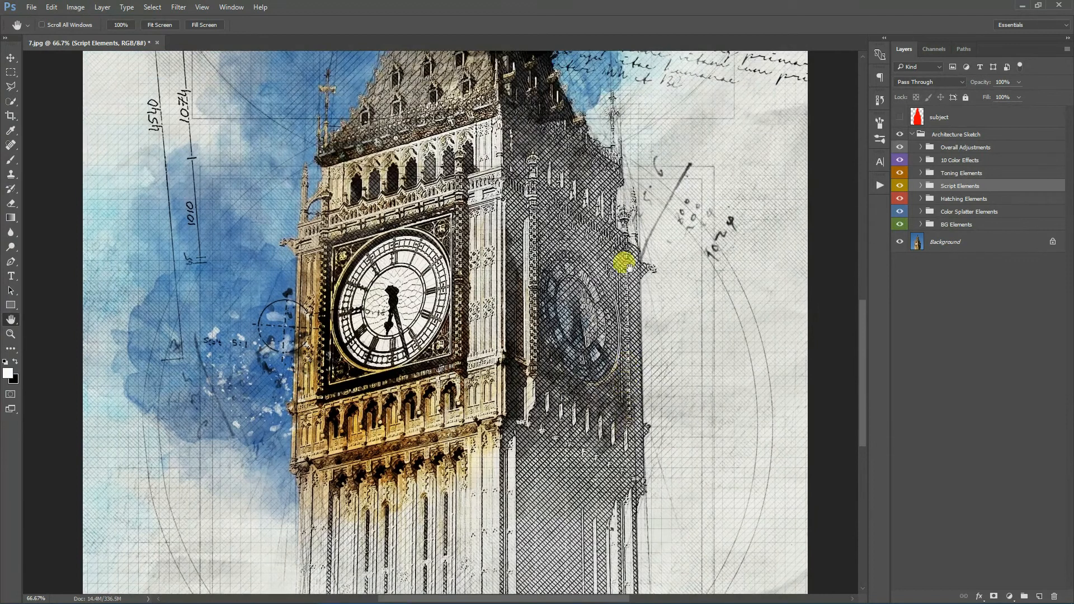
{"action": "left_click_drag", "start_coordinate": [623, 259], "coordinate": [623, 342]}
{"action": "left_click", "coordinate": [163, 25]}
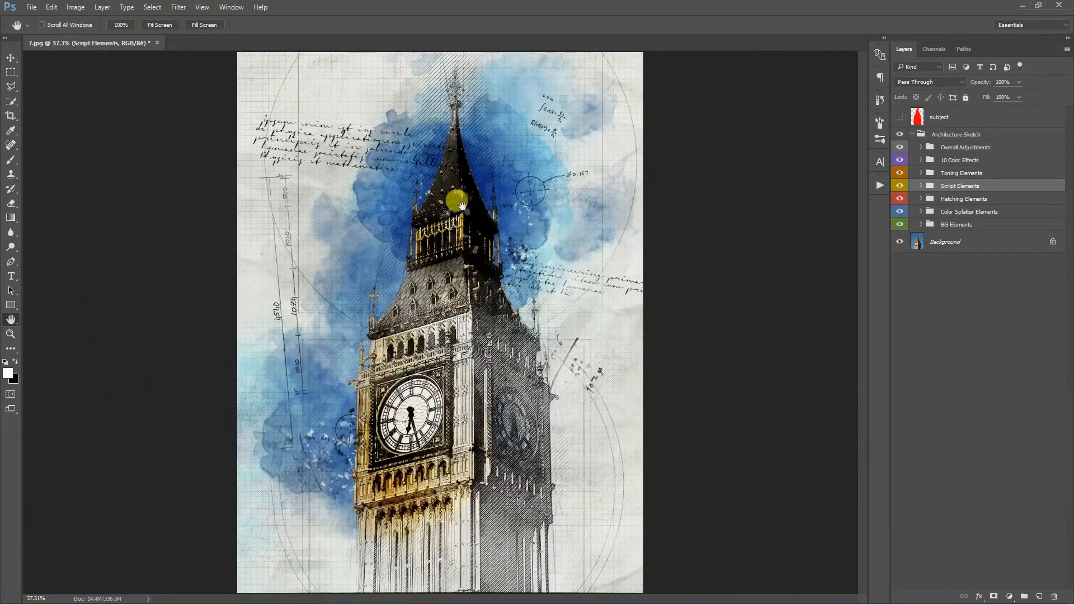
- Try recolouring the BG Color fill inside the BG Elements group to a light beige, then cancel the colour picker
{"action": "left_click", "coordinate": [975, 224]}
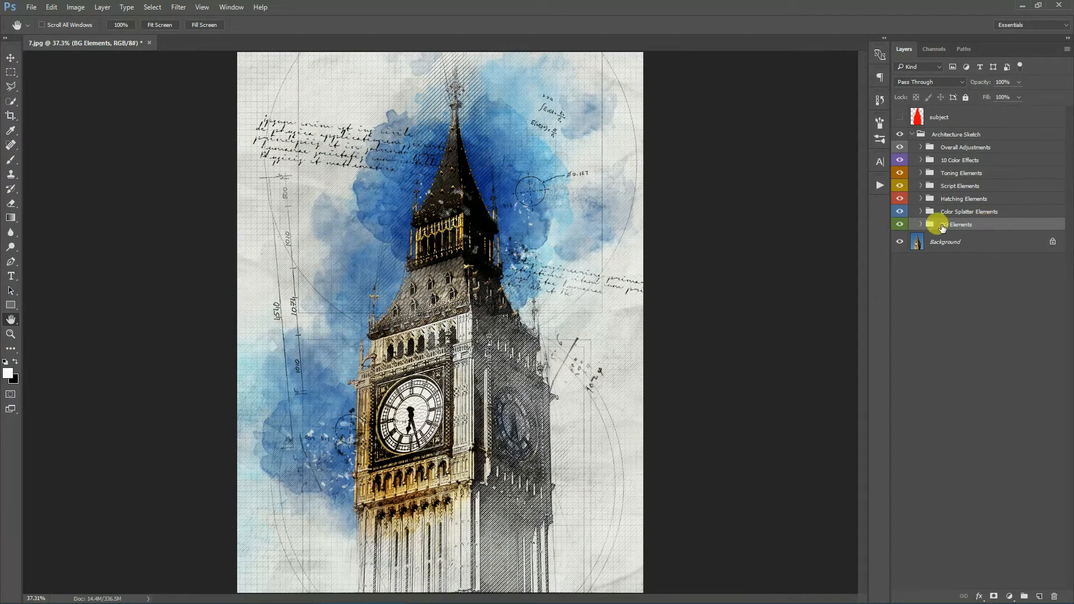
{"action": "left_click", "coordinate": [921, 226]}
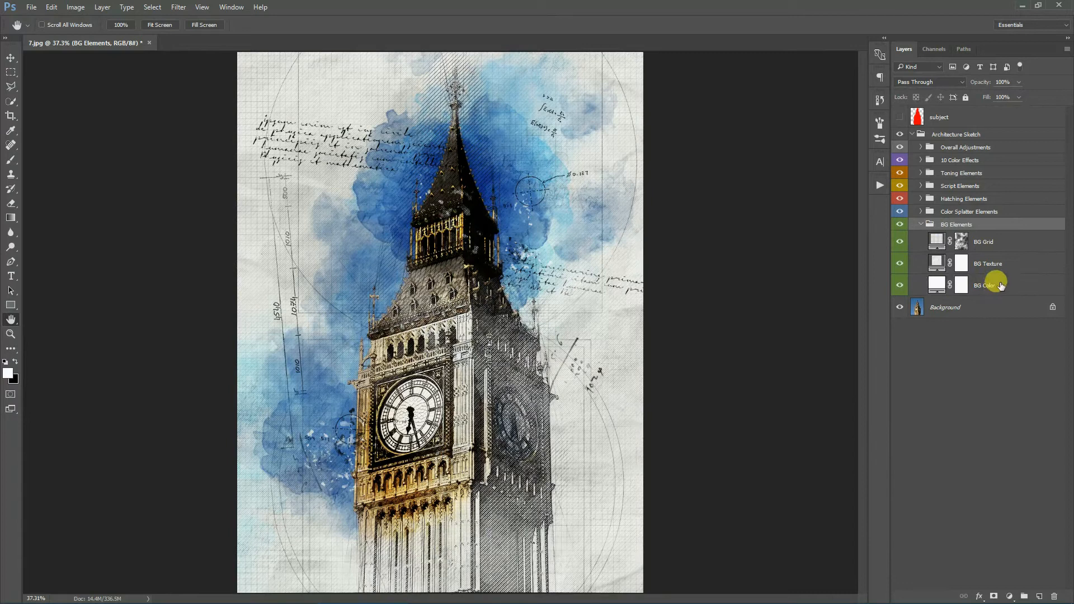
{"action": "left_click", "coordinate": [985, 285]}
{"action": "double_click", "coordinate": [935, 285]}
{"action": "left_click_drag", "start_coordinate": [841, 356], "coordinate": [799, 288]}
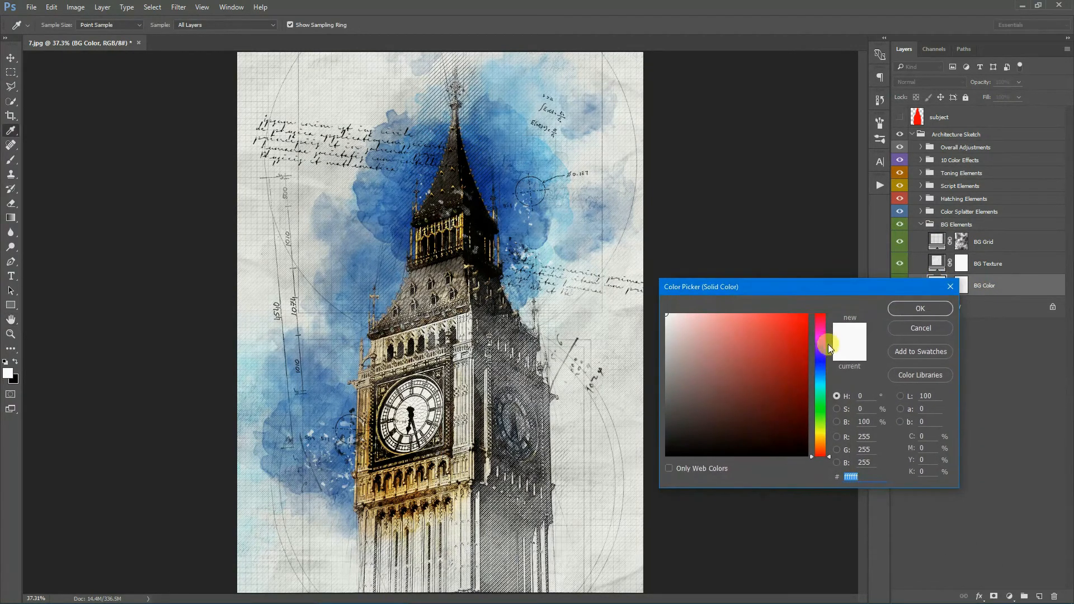
{"action": "left_click", "coordinate": [821, 439]}
{"action": "left_click", "coordinate": [688, 323]}
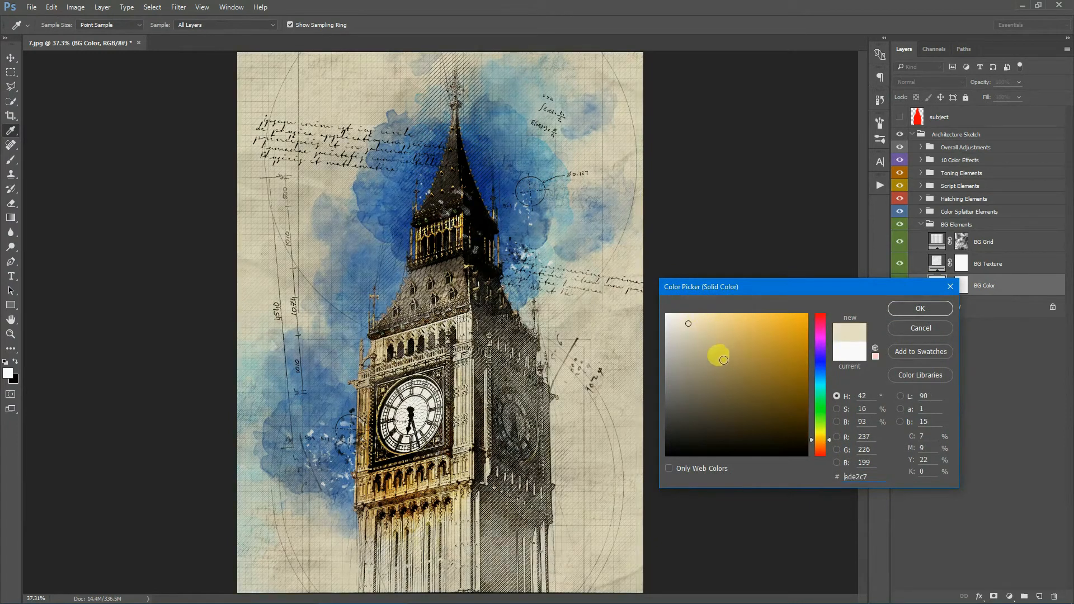
{"action": "left_click_drag", "start_coordinate": [701, 323], "coordinate": [684, 320]}
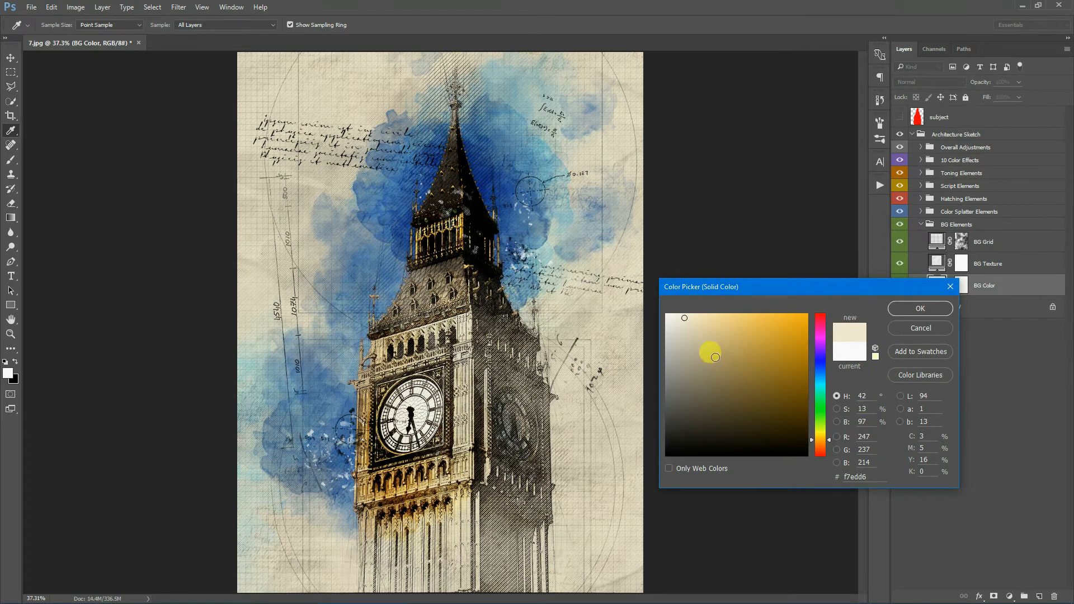
{"action": "left_click", "coordinate": [679, 322]}
{"action": "left_click_drag", "start_coordinate": [813, 317], "coordinate": [820, 435]}
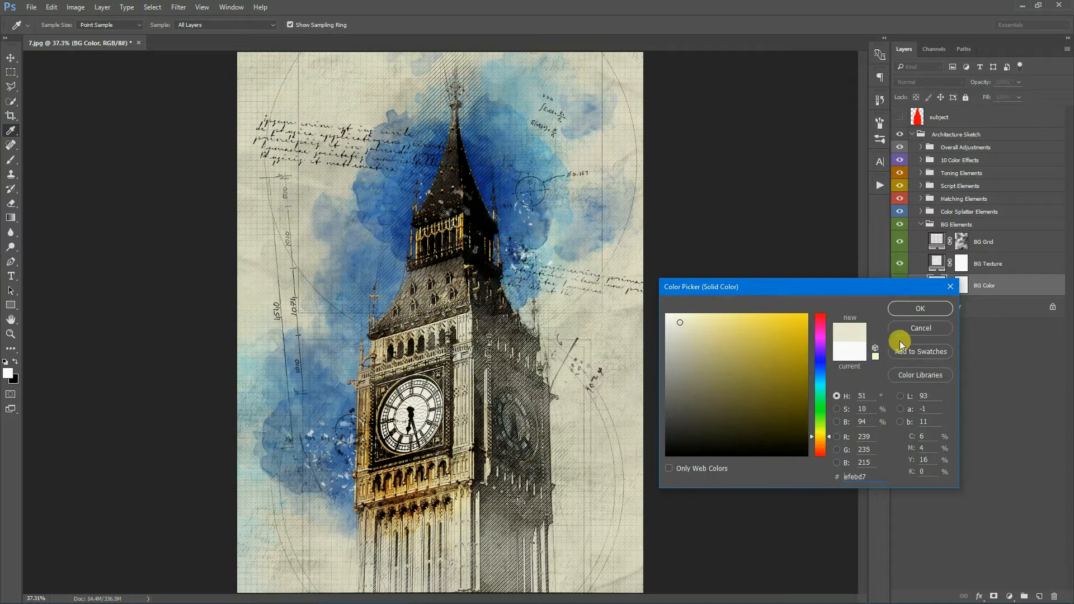
{"action": "left_click", "coordinate": [919, 328]}
- Inspect the BG Texture and BG Grid layers' blending settings, then collapse the BG Elements group
{"action": "left_click", "coordinate": [1019, 266]}
{"action": "key", "text": "h"}
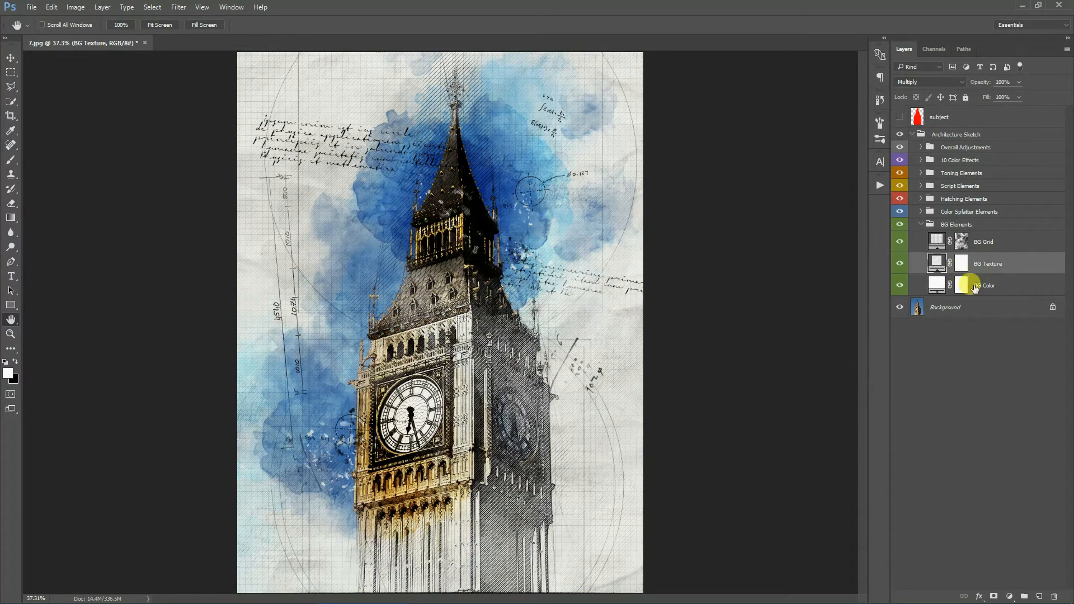
{"action": "left_click", "coordinate": [1010, 240]}
{"action": "left_click", "coordinate": [1011, 264]}
{"action": "left_click", "coordinate": [1010, 240]}
{"action": "left_click", "coordinate": [1010, 264]}
{"action": "left_click", "coordinate": [1008, 243]}
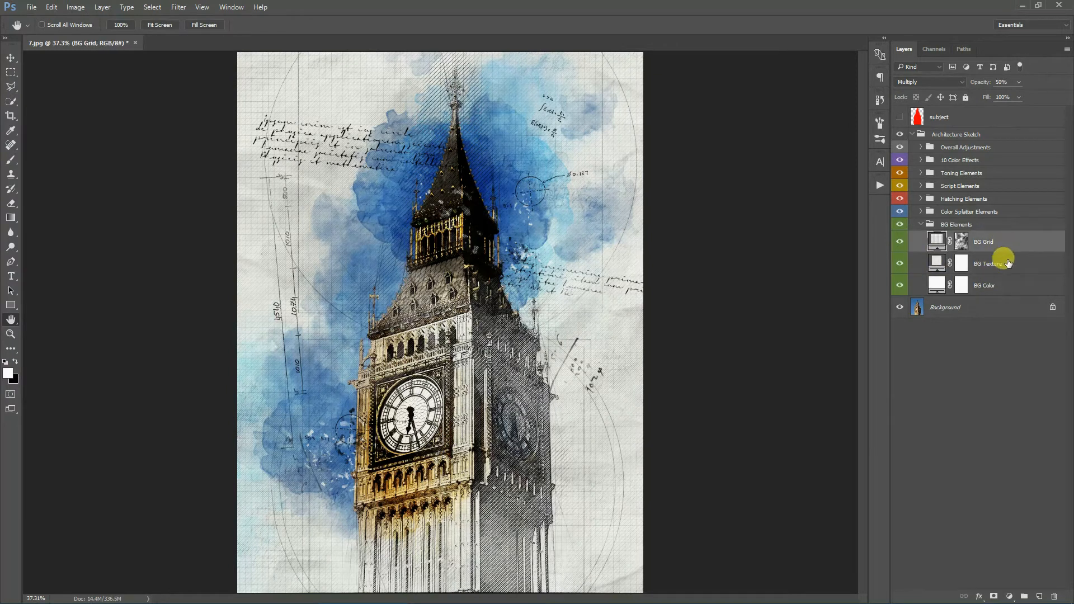
{"action": "left_click", "coordinate": [1009, 264]}
{"action": "left_click", "coordinate": [921, 224]}
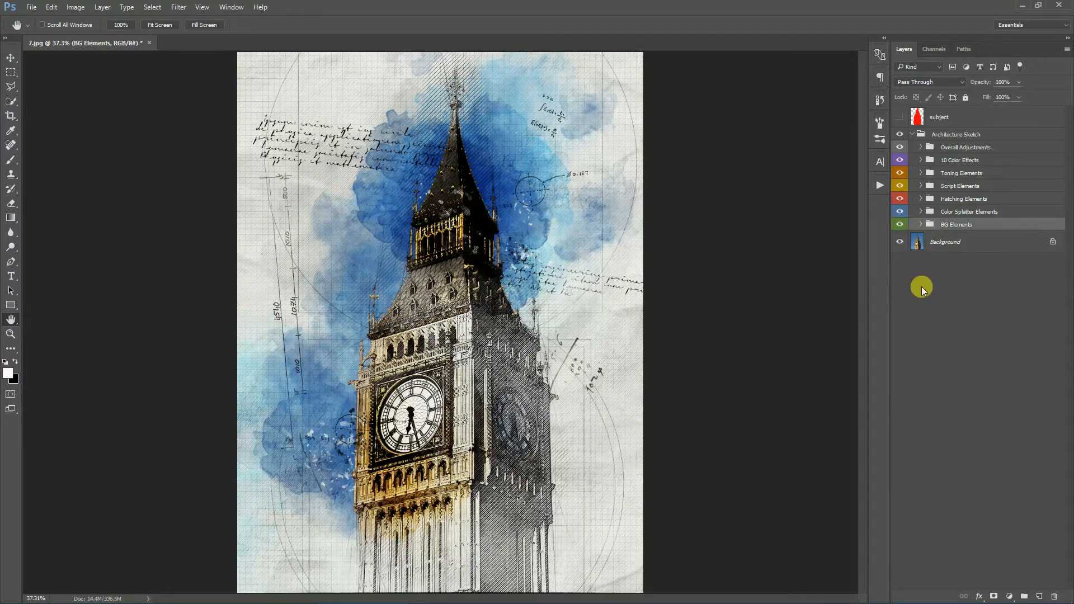
- Hide the Color Splatter Elements group to compare the plain sketch up close, then show and expand it again
{"action": "left_click", "coordinate": [998, 212]}
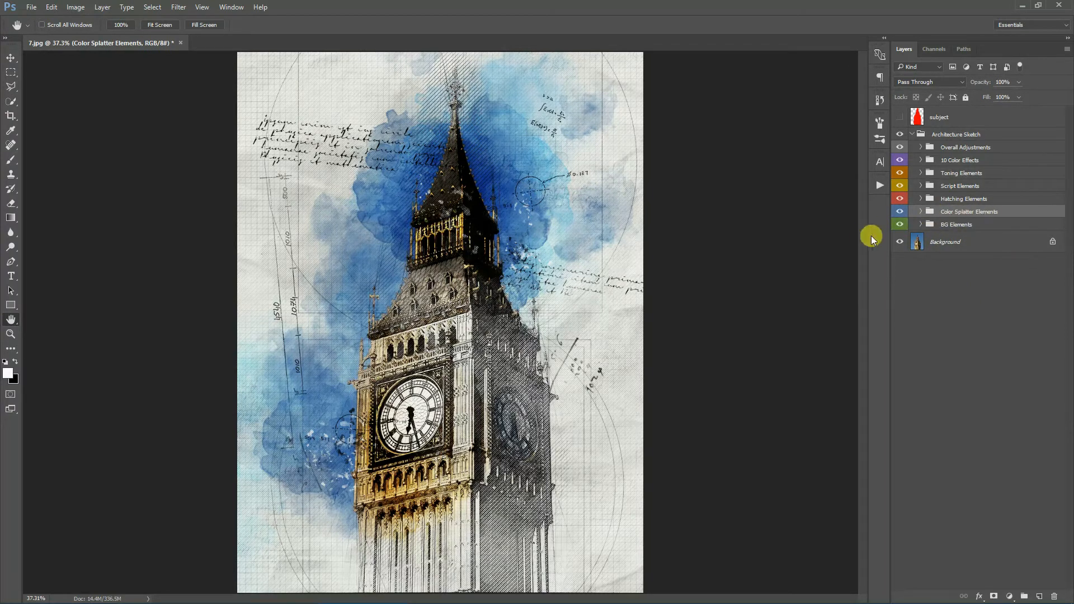
{"action": "left_click", "coordinate": [899, 213]}
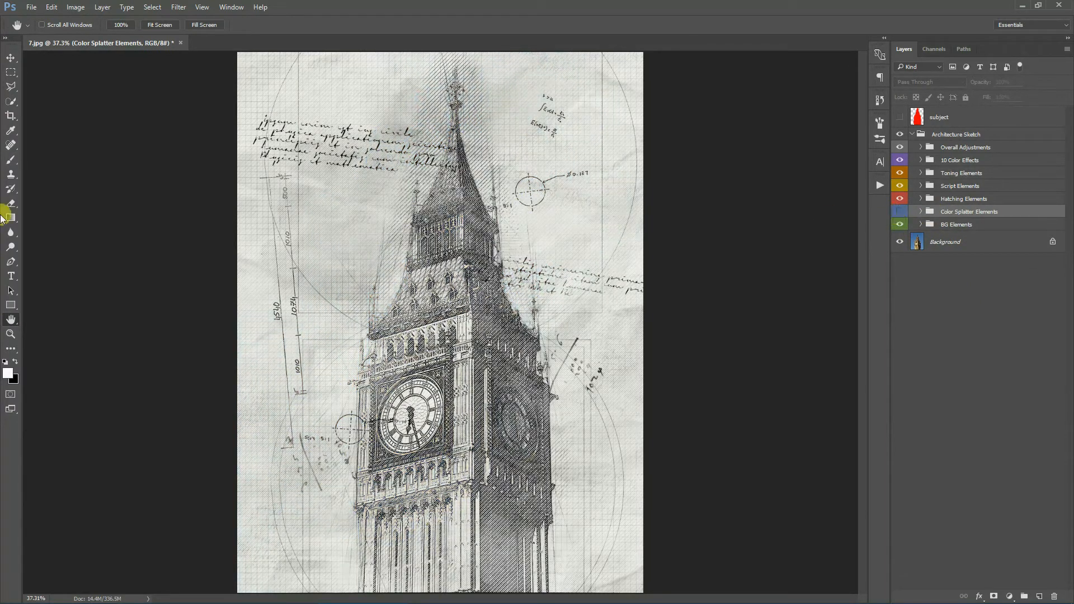
{"action": "left_click", "coordinate": [12, 335]}
{"action": "left_click", "coordinate": [425, 312]}
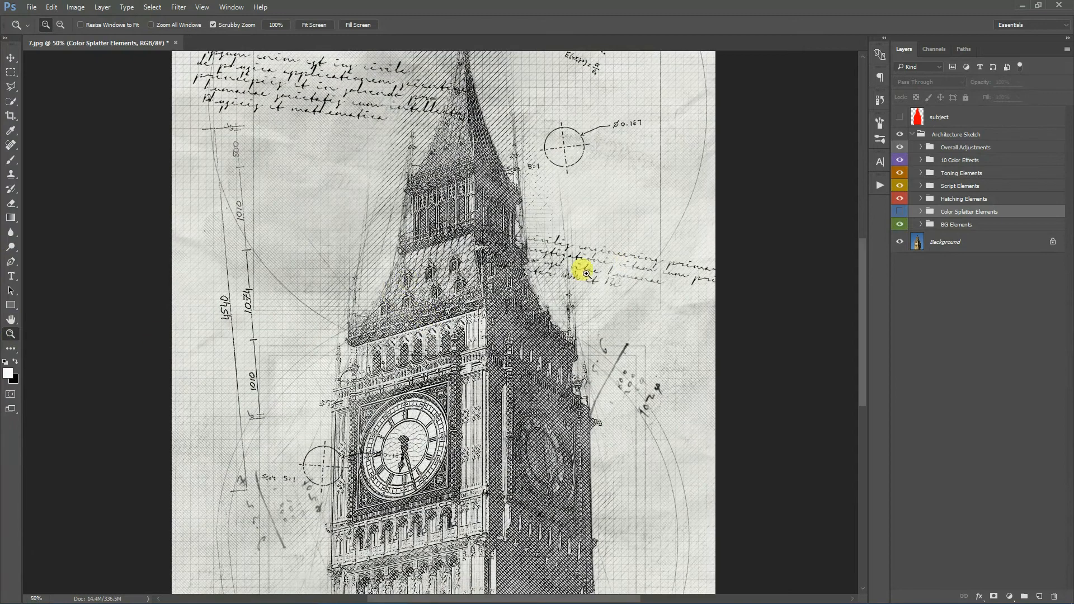
{"action": "scroll", "coordinate": [553, 265], "scroll_direction": "up", "scroll_amount": 3}
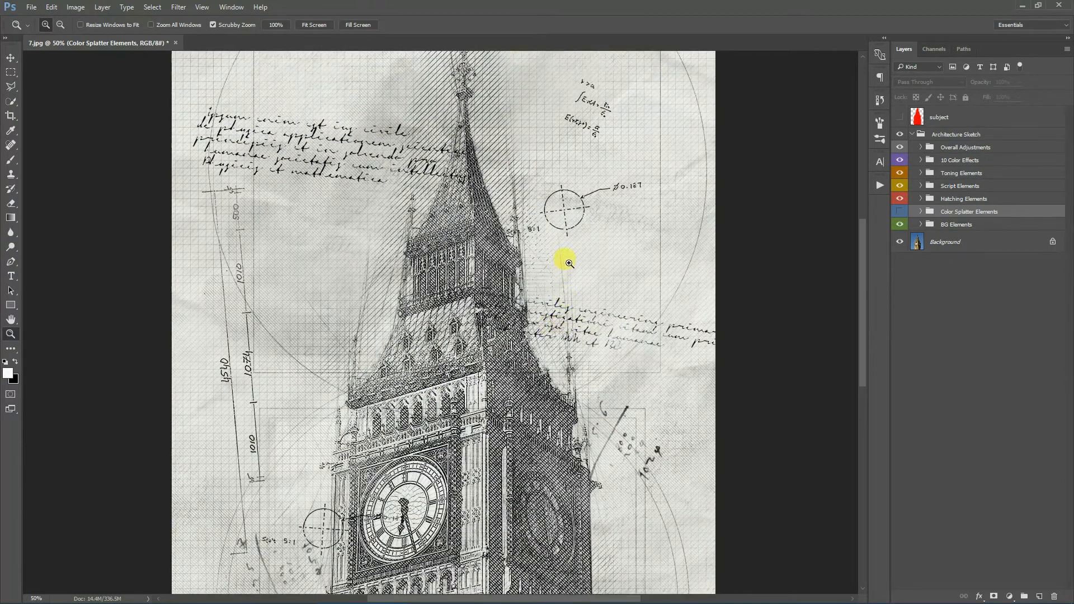
{"action": "left_click", "coordinate": [313, 26]}
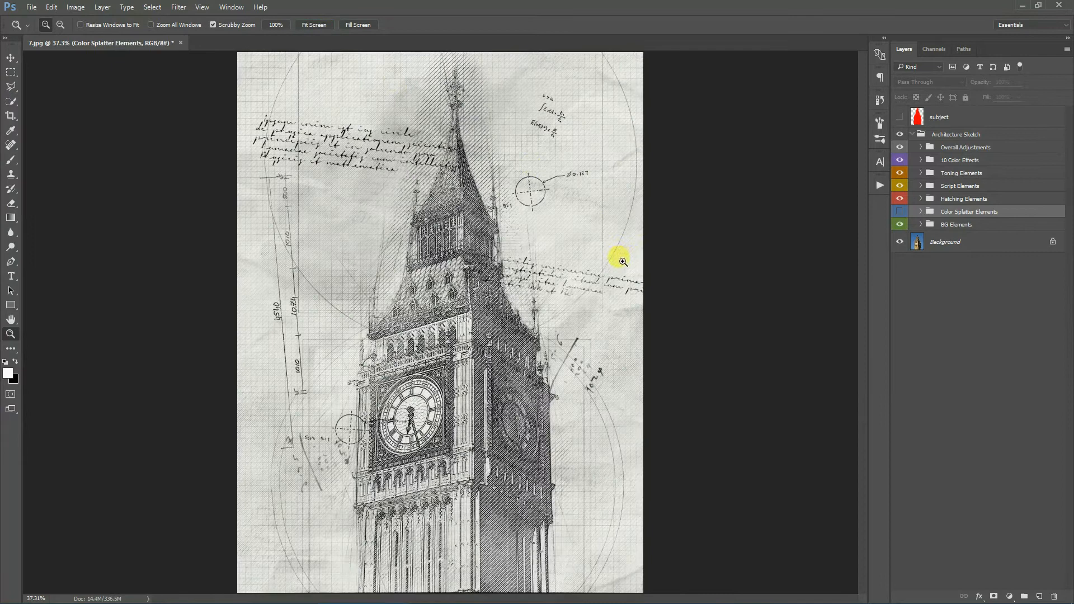
{"action": "left_click", "coordinate": [462, 227]}
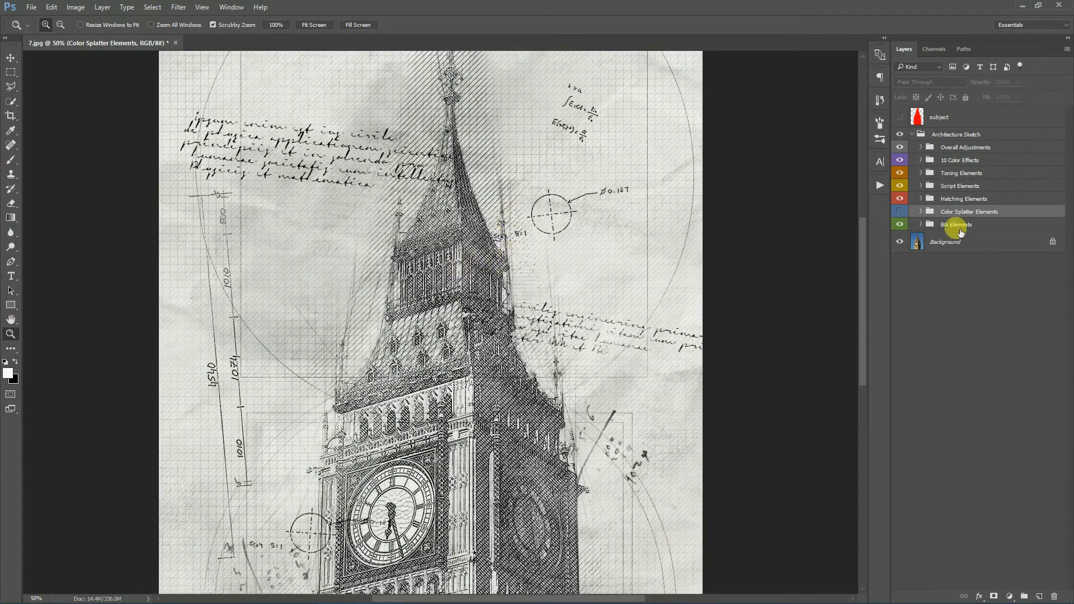
{"action": "left_click", "coordinate": [898, 211]}
{"action": "left_click", "coordinate": [920, 212]}
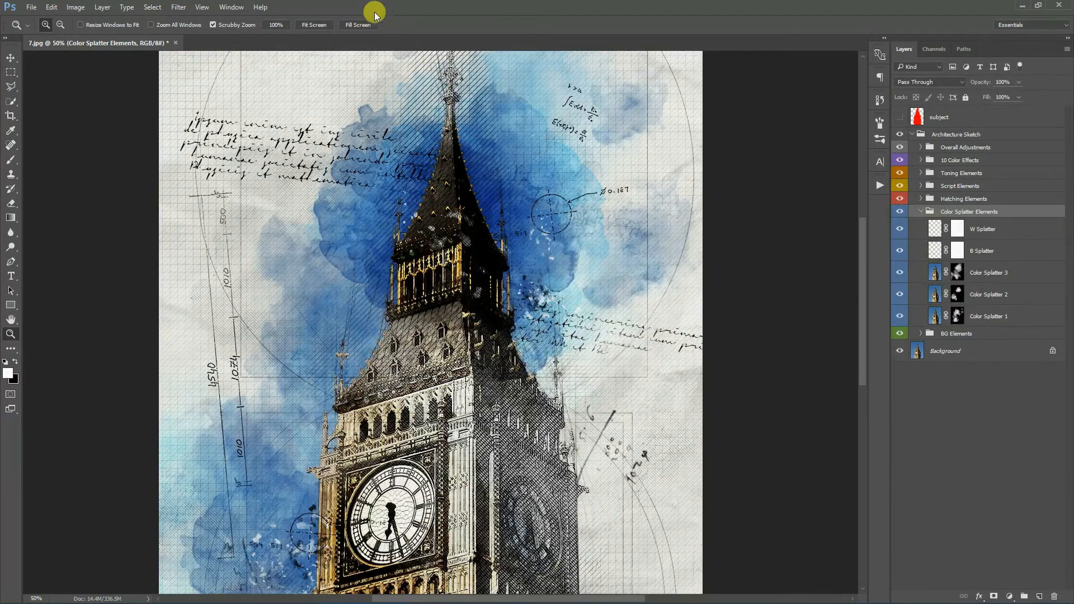
{"action": "left_click", "coordinate": [314, 24]}
- Toggle Color Splatter 1, 2 and 3 off and on one by one to compare their contributions
{"action": "left_click", "coordinate": [1005, 313]}
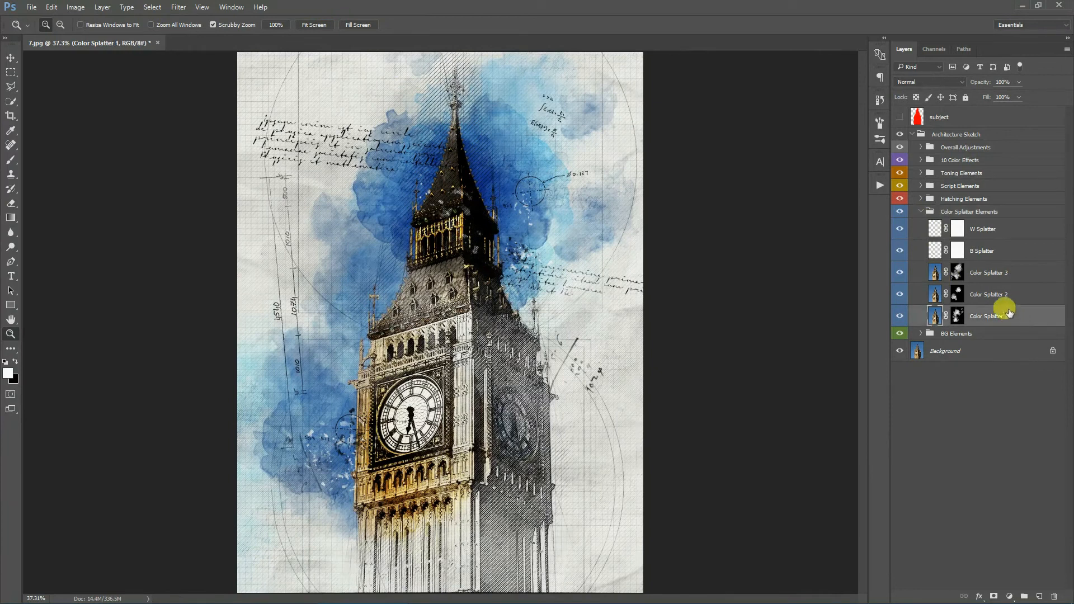
{"action": "left_click", "coordinate": [895, 318]}
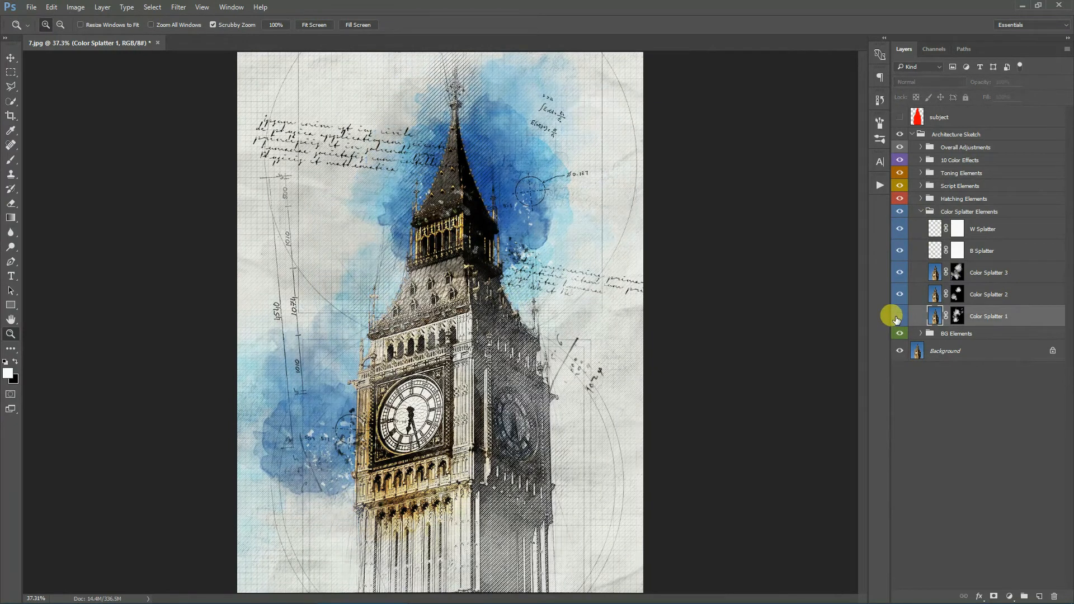
{"action": "left_click", "coordinate": [895, 317]}
{"action": "left_click", "coordinate": [899, 295]}
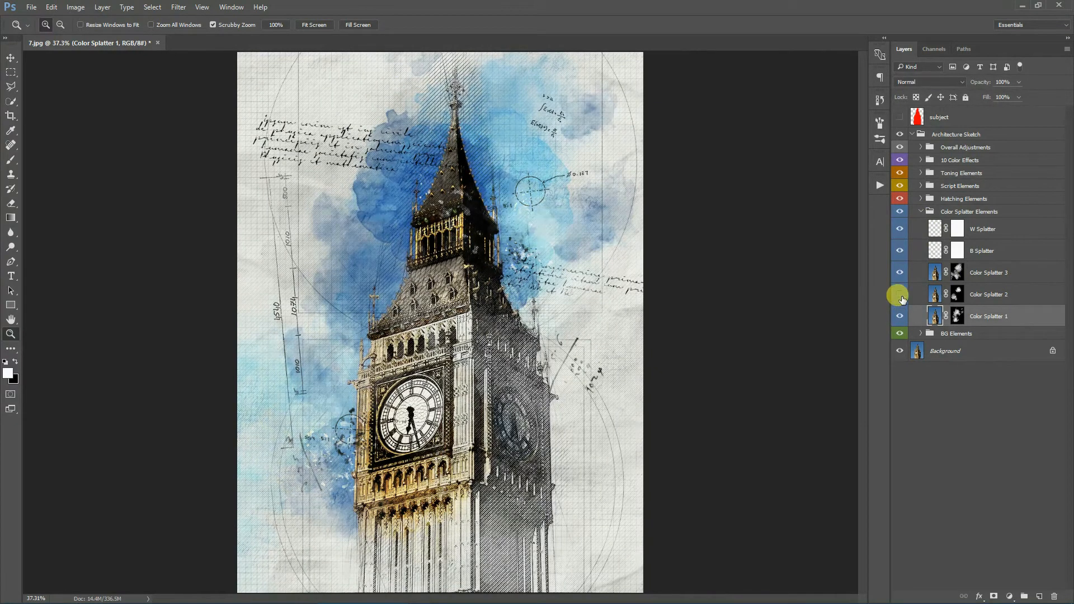
{"action": "left_click", "coordinate": [900, 295]}
{"action": "left_click", "coordinate": [898, 272]}
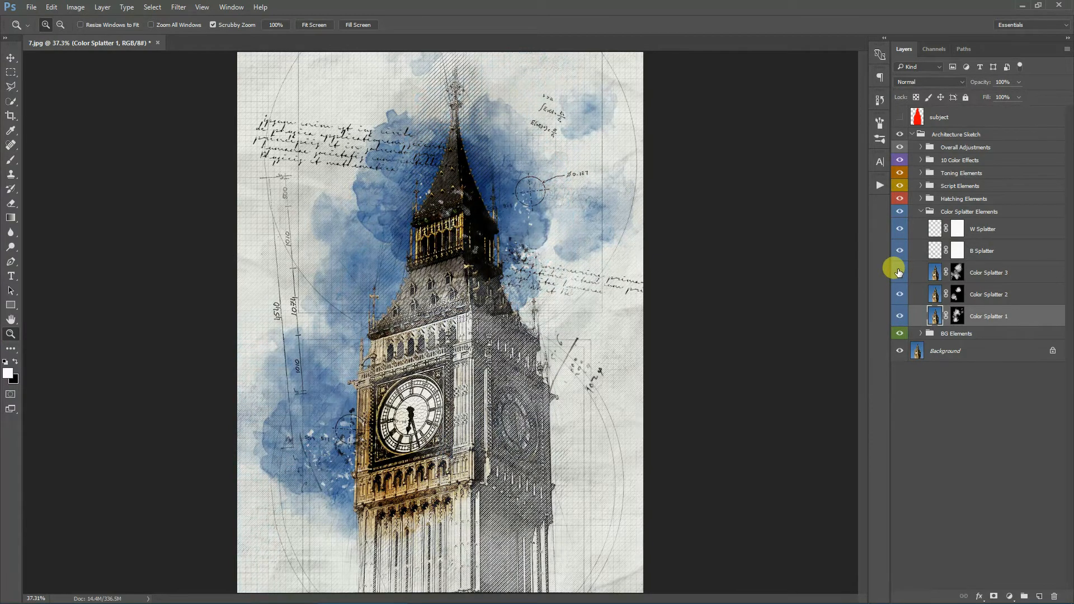
{"action": "left_click", "coordinate": [898, 272]}
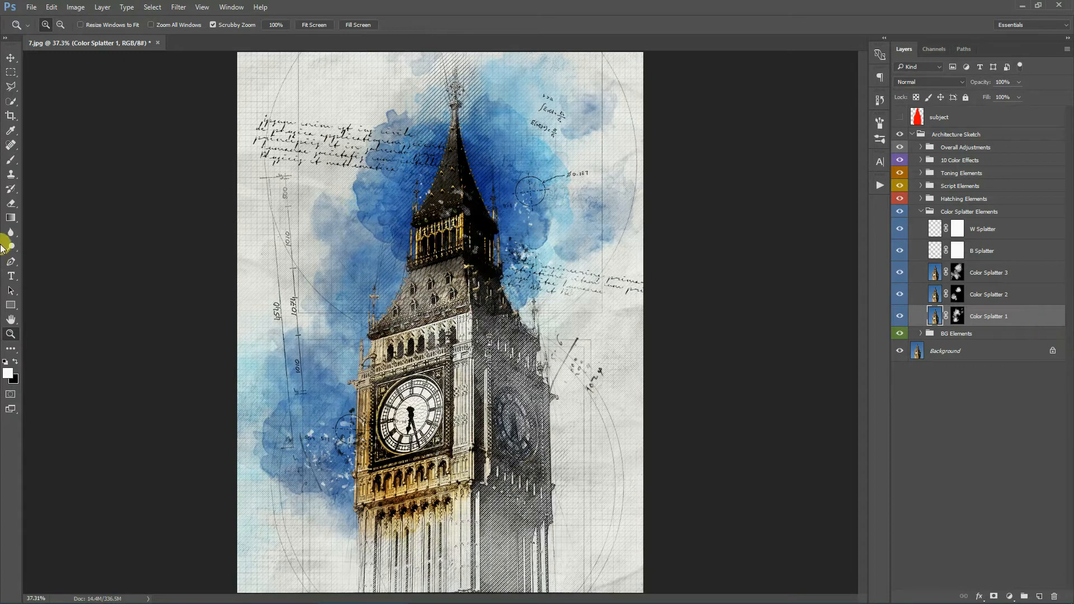
- Switch to the Brush tool and pick a large 1200 px brush preset
{"action": "left_click", "coordinate": [10, 161]}
{"action": "left_click", "coordinate": [54, 24]}
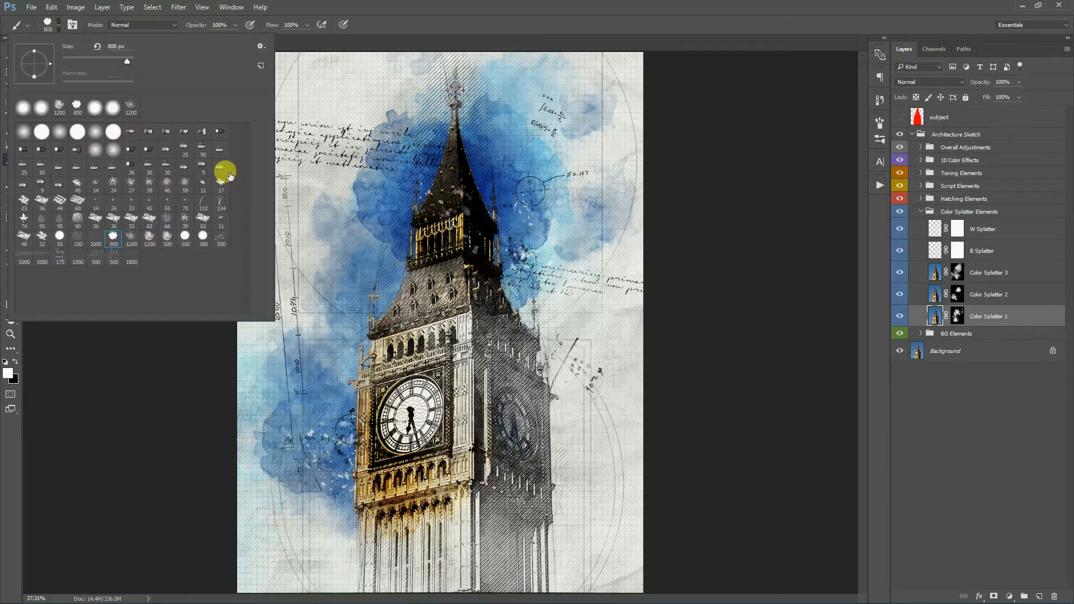
{"action": "left_click", "coordinate": [150, 239]}
{"action": "left_click", "coordinate": [731, 5]}
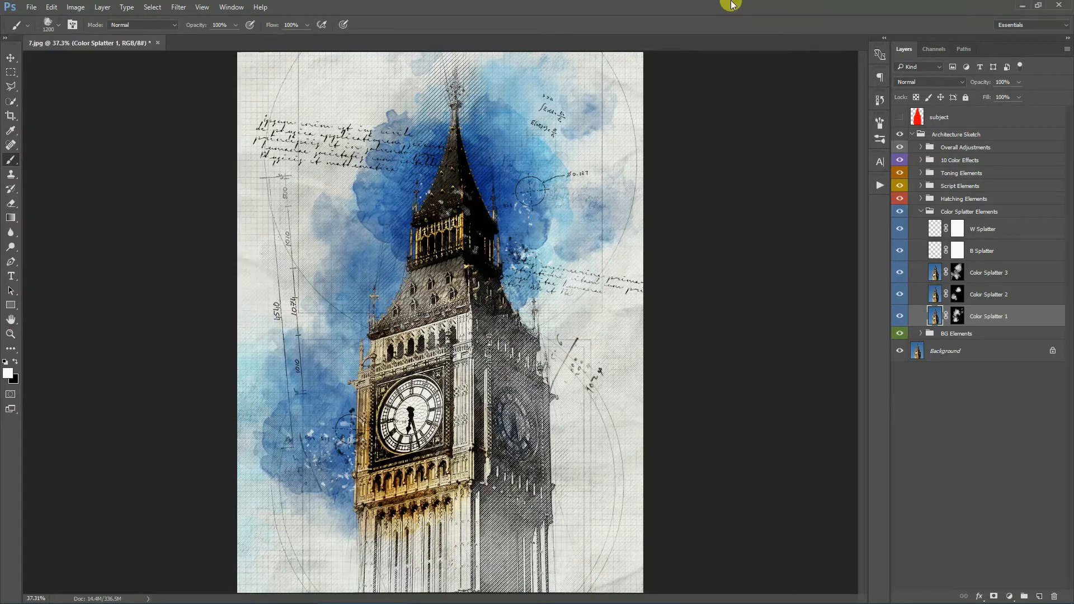
- Paint splatter strokes on the Color Splatter 1 layer mask near the spire, stepping backward to drop the last stroke
{"action": "left_click", "coordinate": [957, 316]}
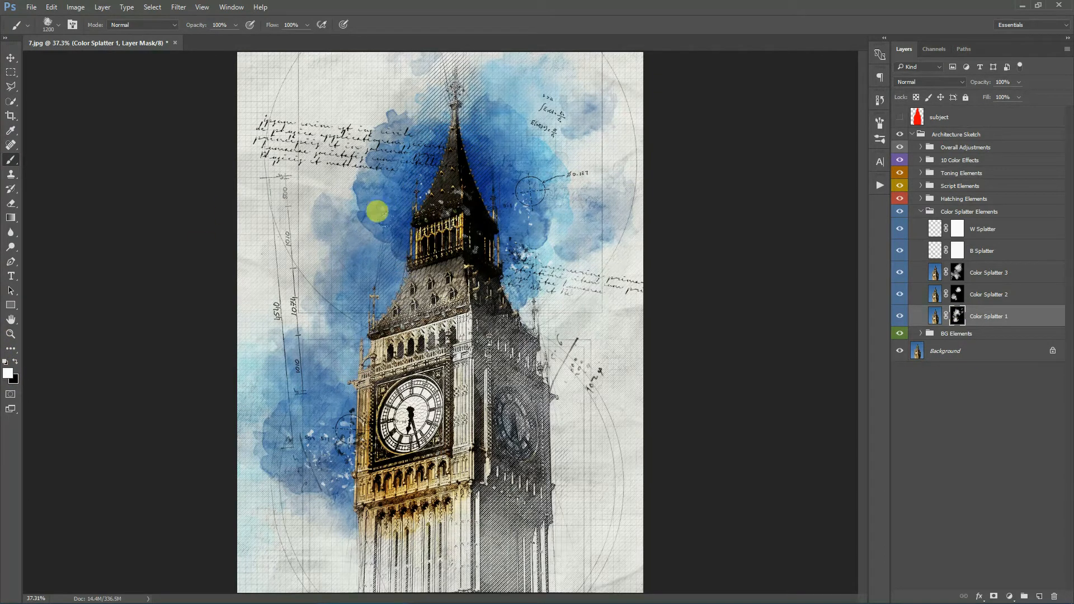
{"action": "left_click", "coordinate": [434, 342]}
{"action": "left_click", "coordinate": [402, 275]}
{"action": "left_click", "coordinate": [51, 7]}
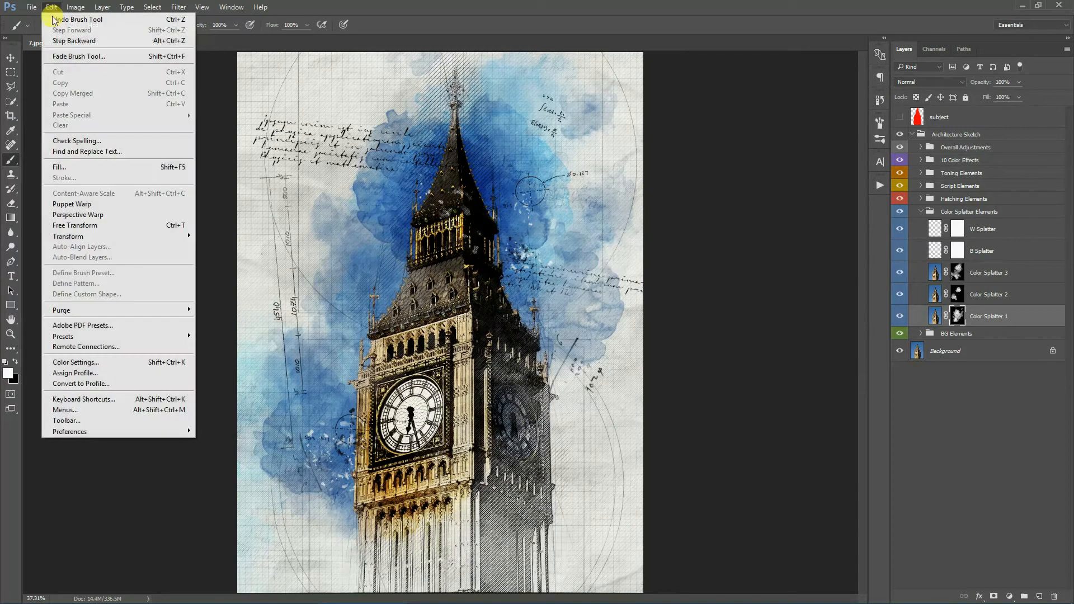
{"action": "left_click", "coordinate": [73, 40]}
{"action": "left_click", "coordinate": [51, 7]}
{"action": "left_click", "coordinate": [55, 31]}
{"action": "left_click", "coordinate": [52, 7]}
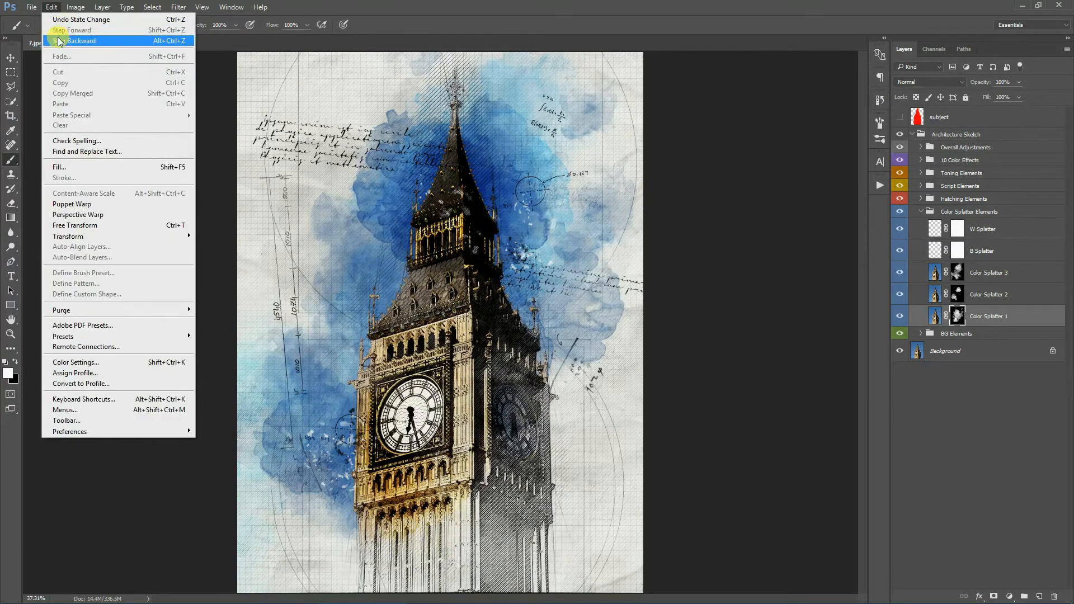
{"action": "left_click", "coordinate": [57, 41]}
- Paint further strokes on the Color Splatter 1 mask around the tower's left side and step backward once
{"action": "left_click", "coordinate": [402, 305]}
{"action": "left_click", "coordinate": [335, 276]}
{"action": "left_click", "coordinate": [379, 196]}
{"action": "left_click", "coordinate": [546, 276]}
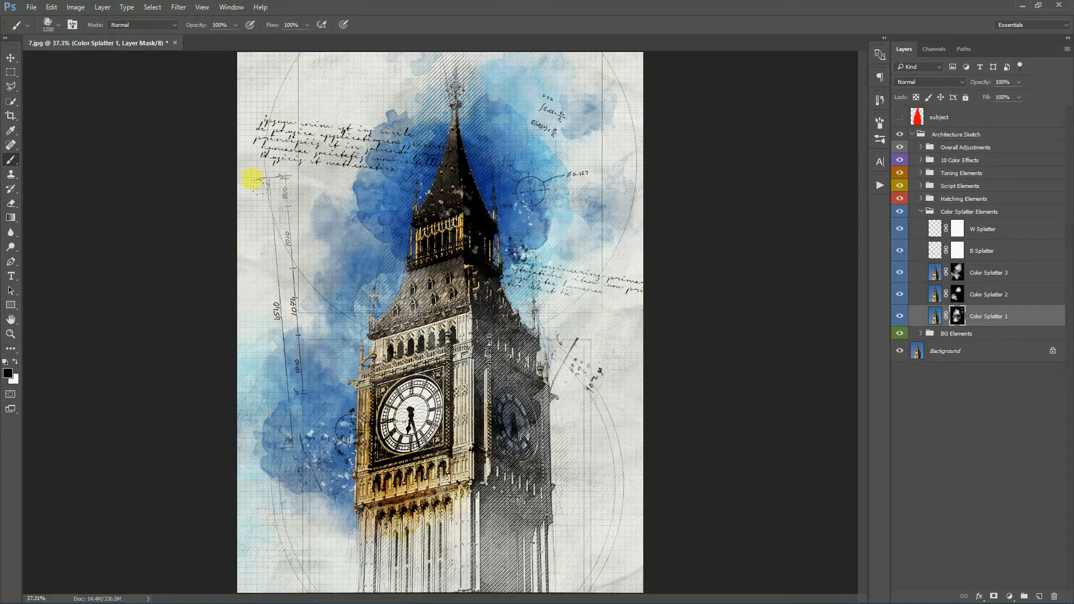
{"action": "left_click", "coordinate": [45, 6]}
{"action": "left_click", "coordinate": [63, 41]}
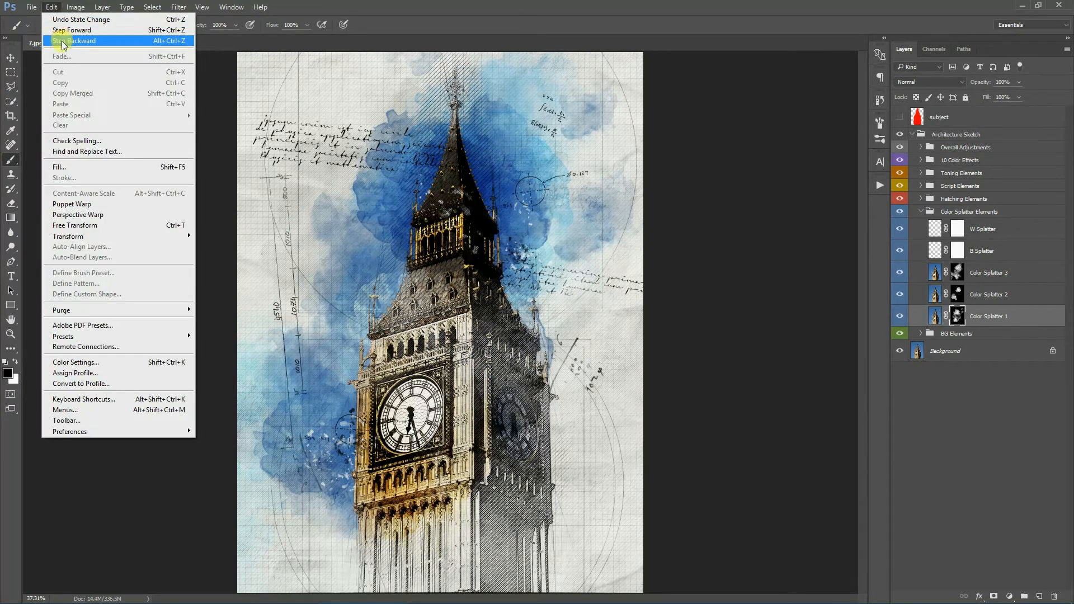
- Select the Color Splatter 2 and Color Splatter 3 masks in turn, returning to the Color Splatter 1 mask
{"action": "left_click", "coordinate": [957, 294]}
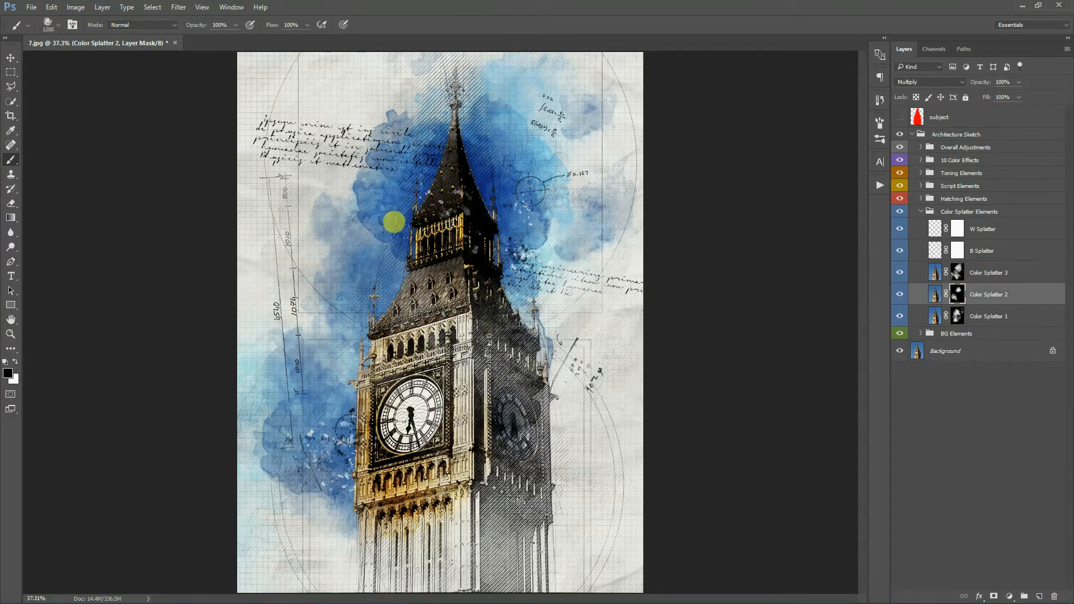
{"action": "left_click", "coordinate": [957, 273]}
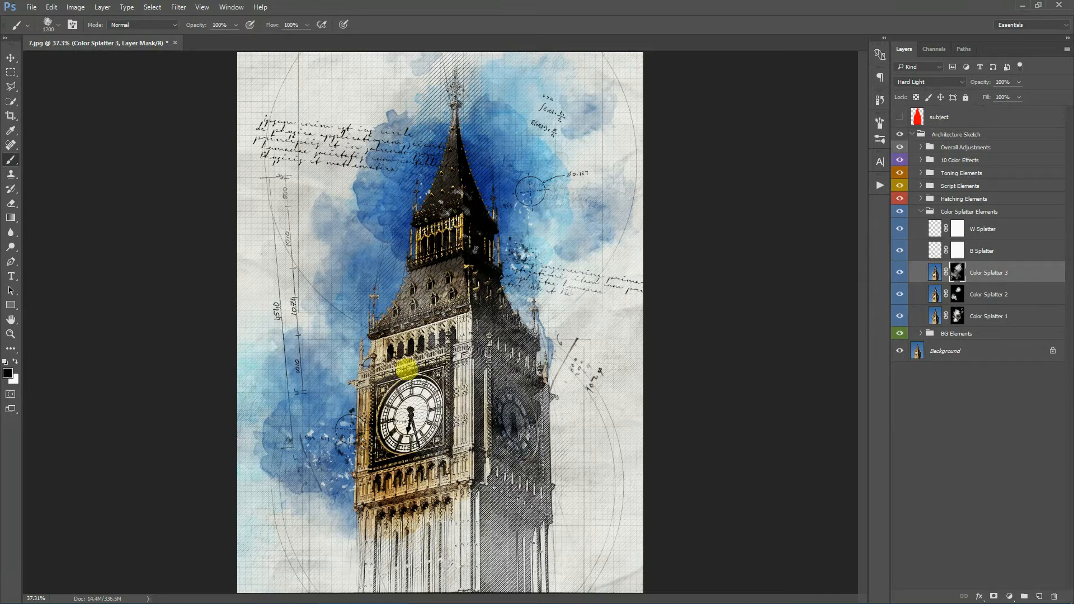
{"action": "left_click", "coordinate": [964, 318]}
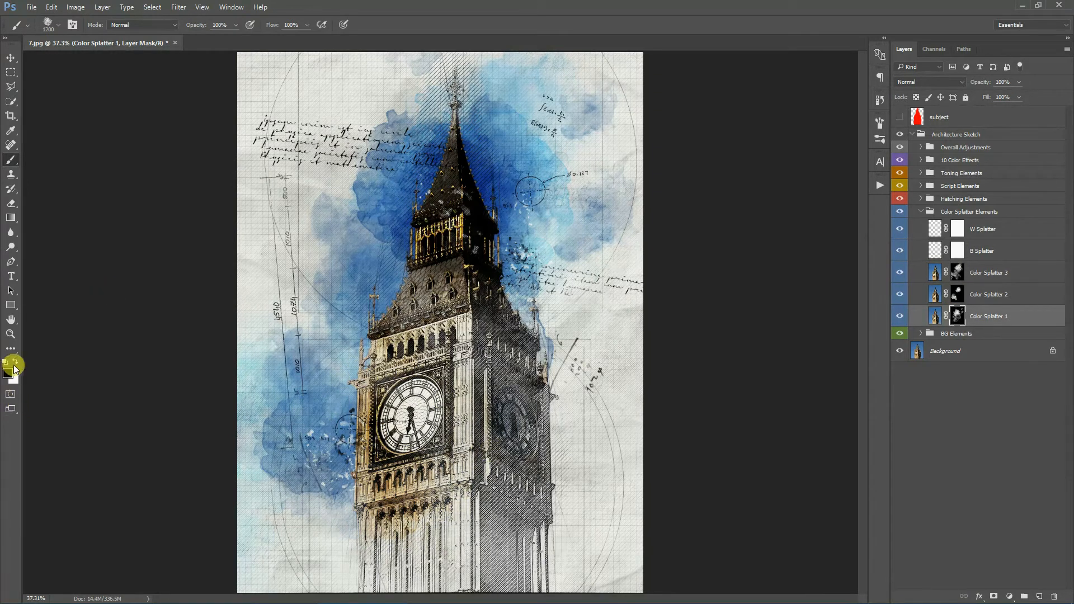
{"action": "left_click", "coordinate": [417, 492]}
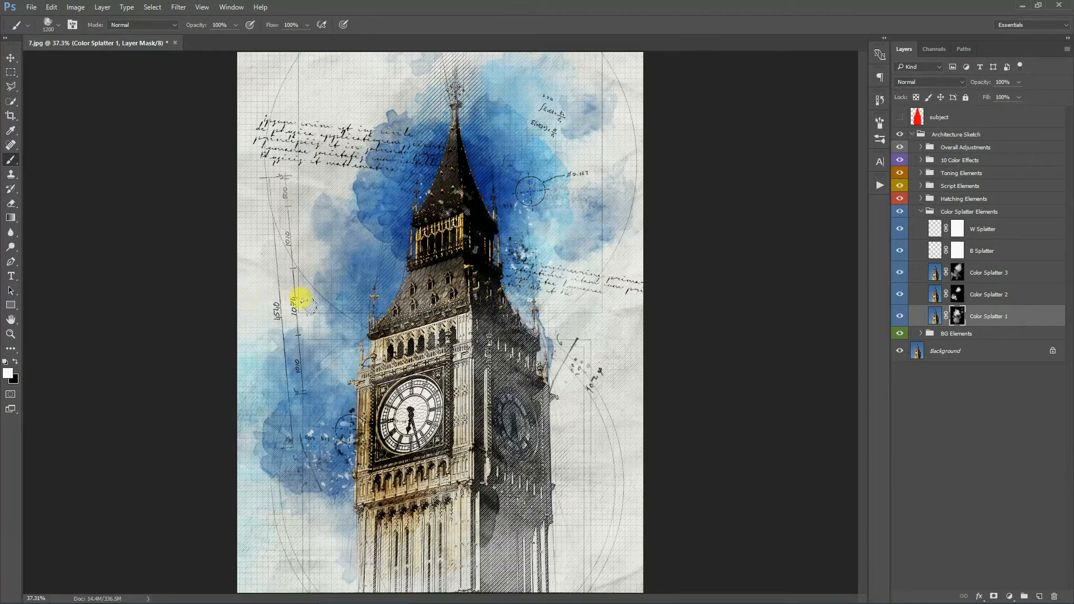
{"action": "left_click", "coordinate": [50, 7]}
{"action": "left_click", "coordinate": [68, 19]}
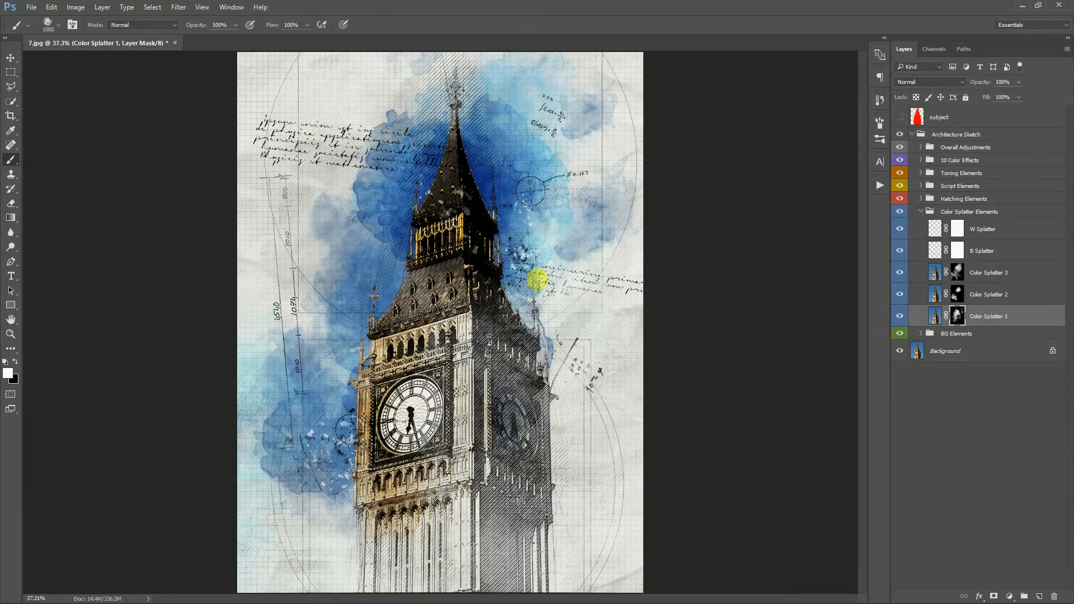
- Duplicate the Color Splatter 3 layer
{"action": "left_click", "coordinate": [1021, 252]}
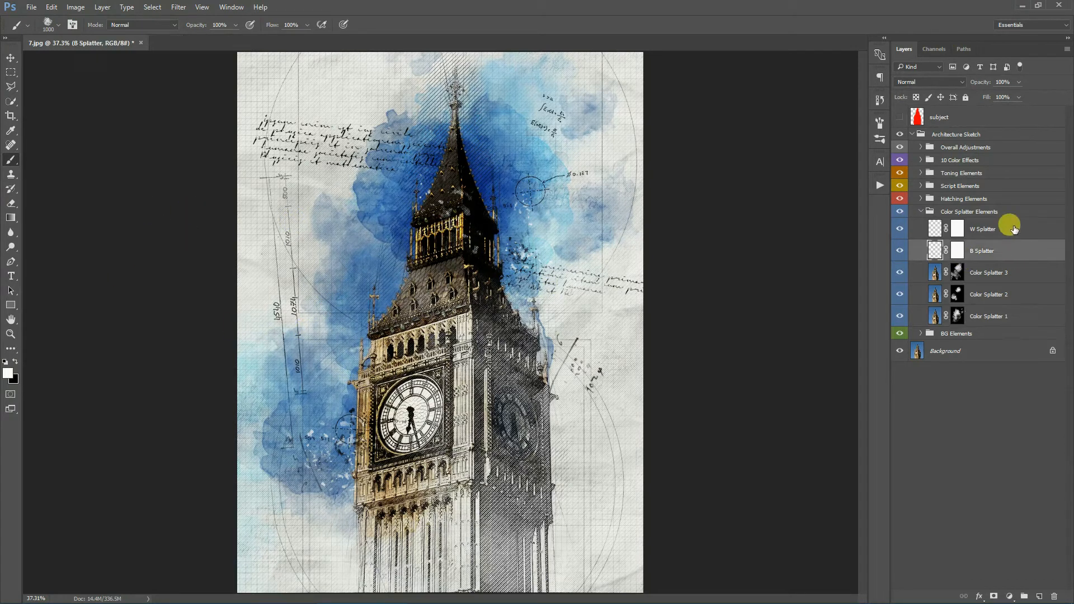
{"action": "left_click", "coordinate": [1006, 226]}
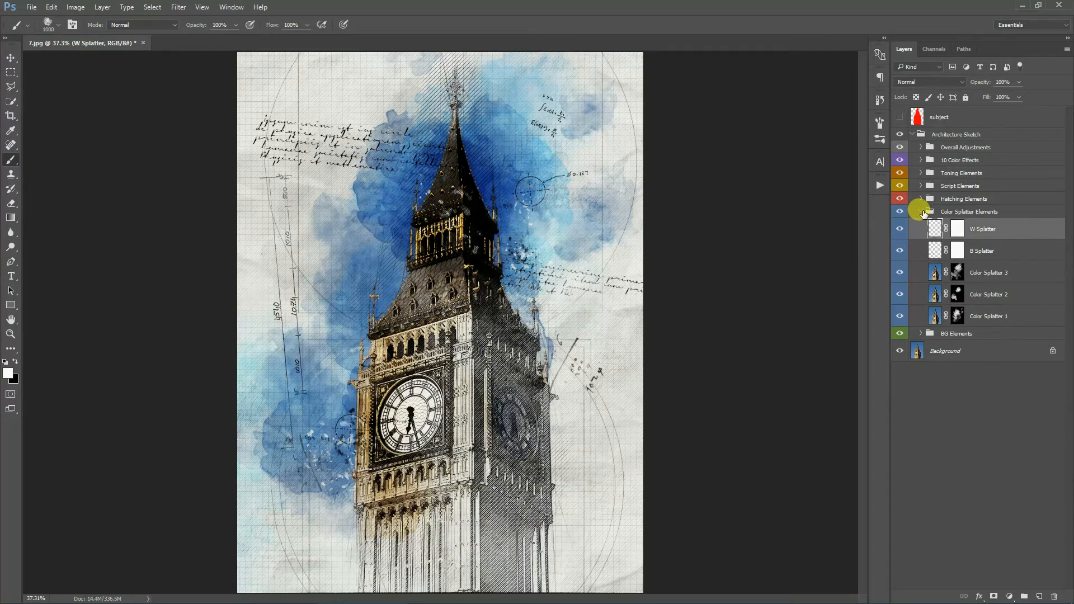
{"action": "left_click", "coordinate": [1019, 272]}
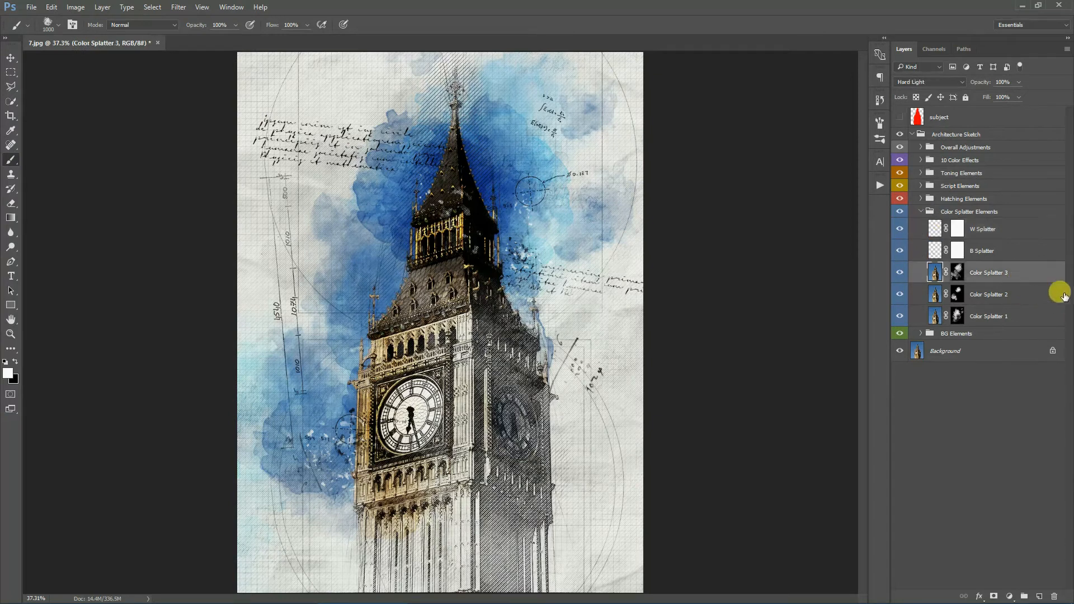
{"action": "right_click", "coordinate": [1031, 274]}
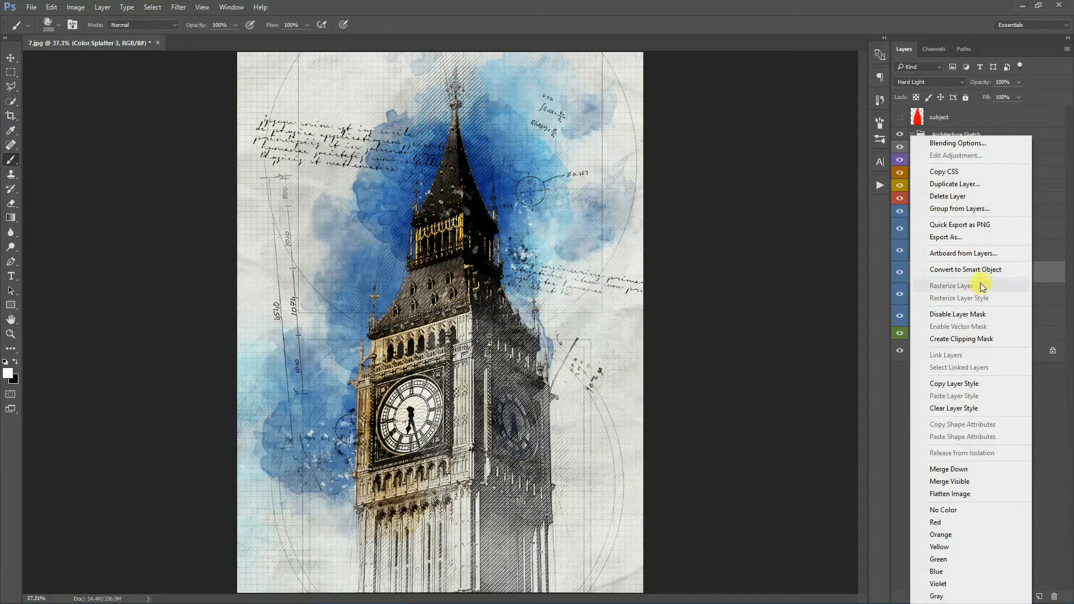
{"action": "left_click", "coordinate": [959, 192]}
{"action": "left_click", "coordinate": [630, 177]}
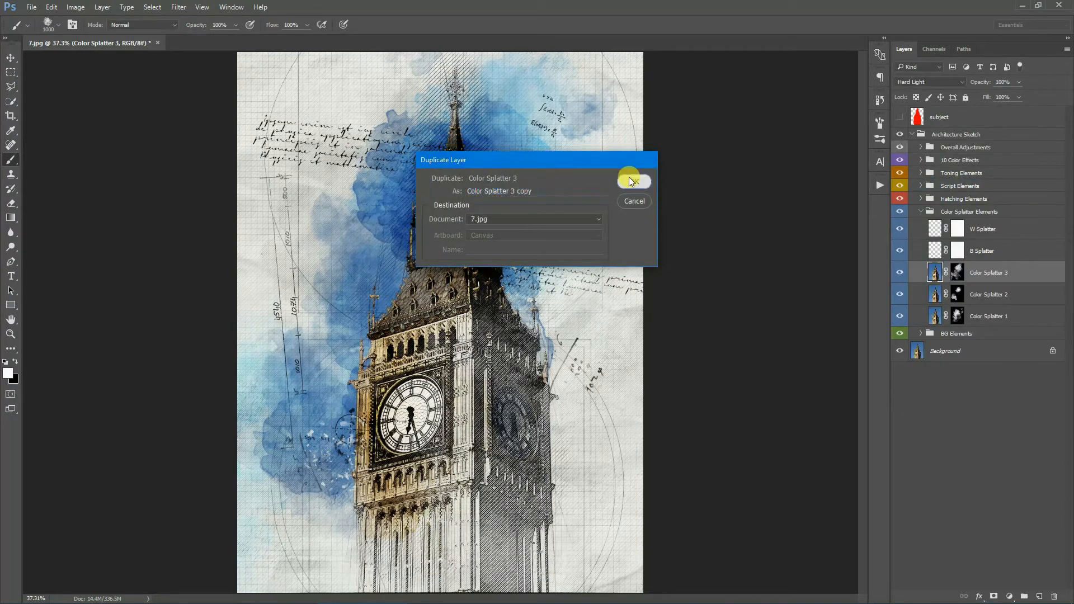
{"action": "left_click", "coordinate": [10, 70]}
{"action": "right_click", "coordinate": [415, 154]}
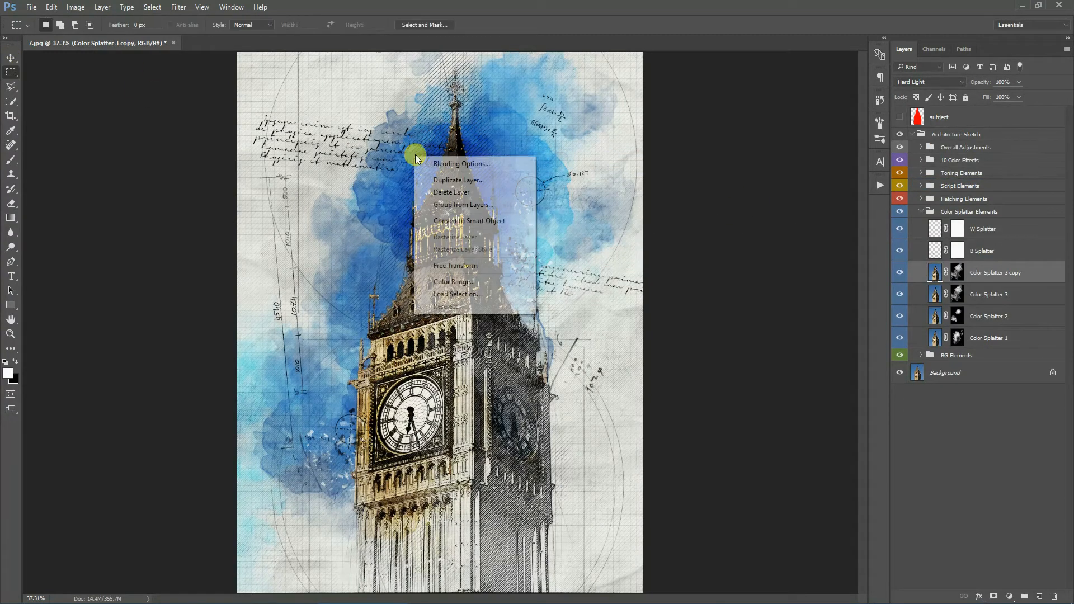
{"action": "left_click", "coordinate": [456, 266]}
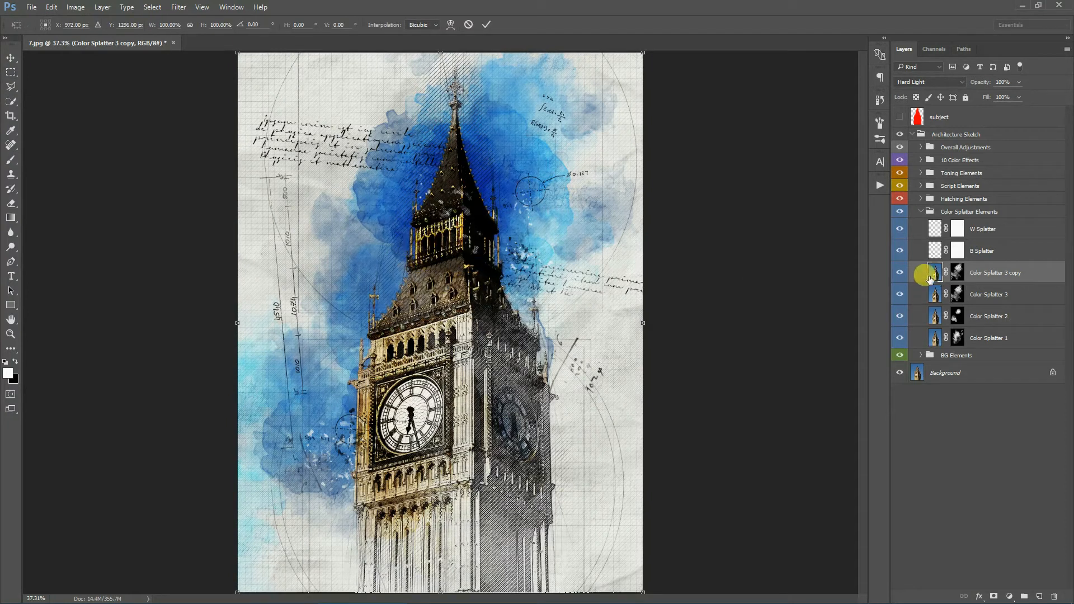
{"action": "left_click", "coordinate": [469, 25]}
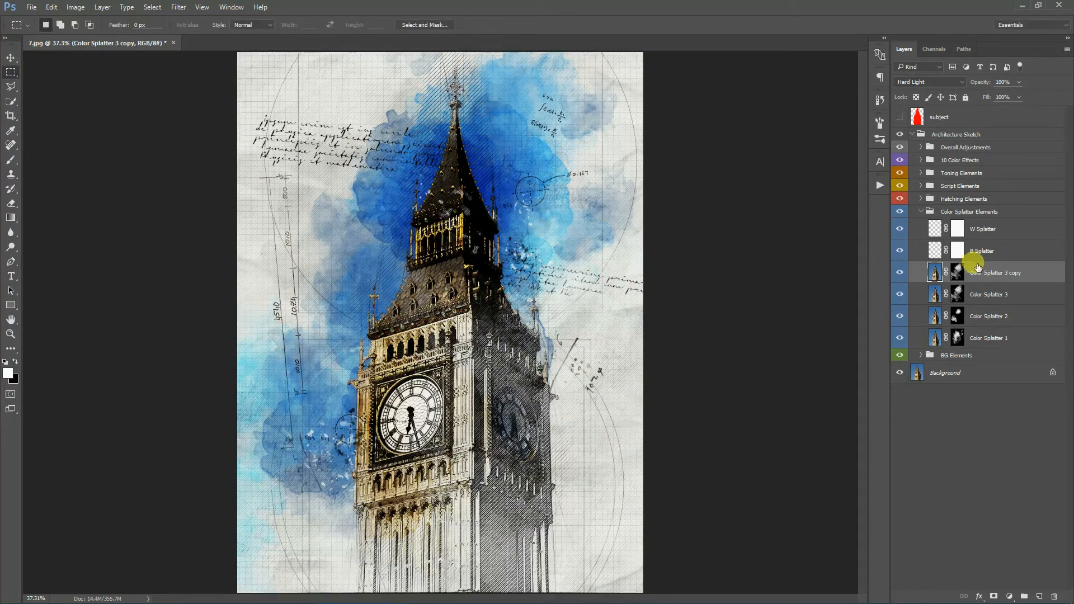
- Free Transform the copy's layer mask, rotating it about 35.5° and moving it down over the tower
{"action": "left_click", "coordinate": [955, 274]}
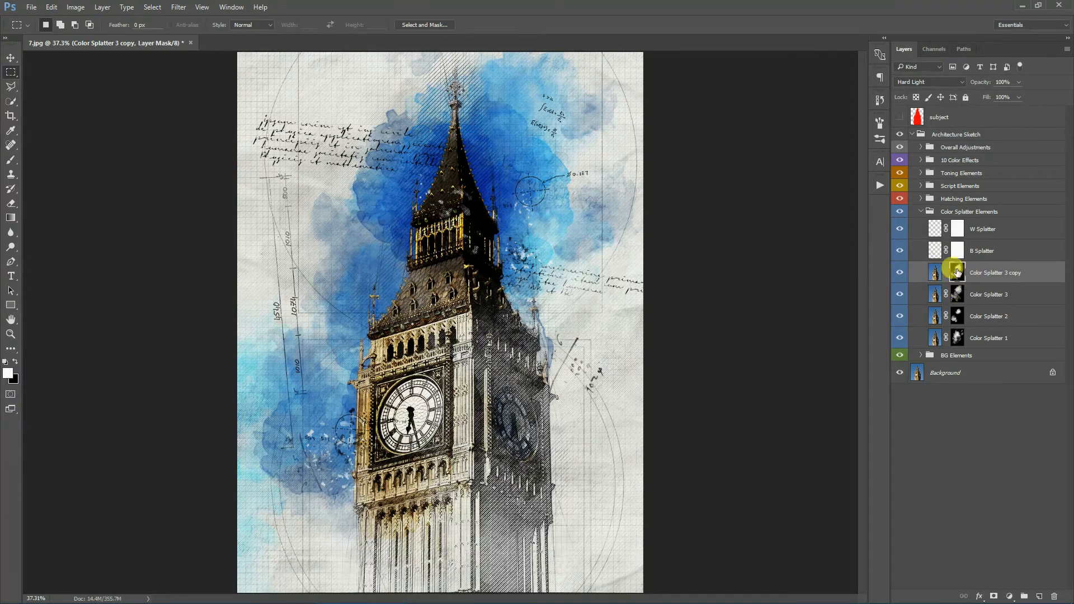
{"action": "right_click", "coordinate": [490, 226]}
{"action": "left_click", "coordinate": [531, 336]}
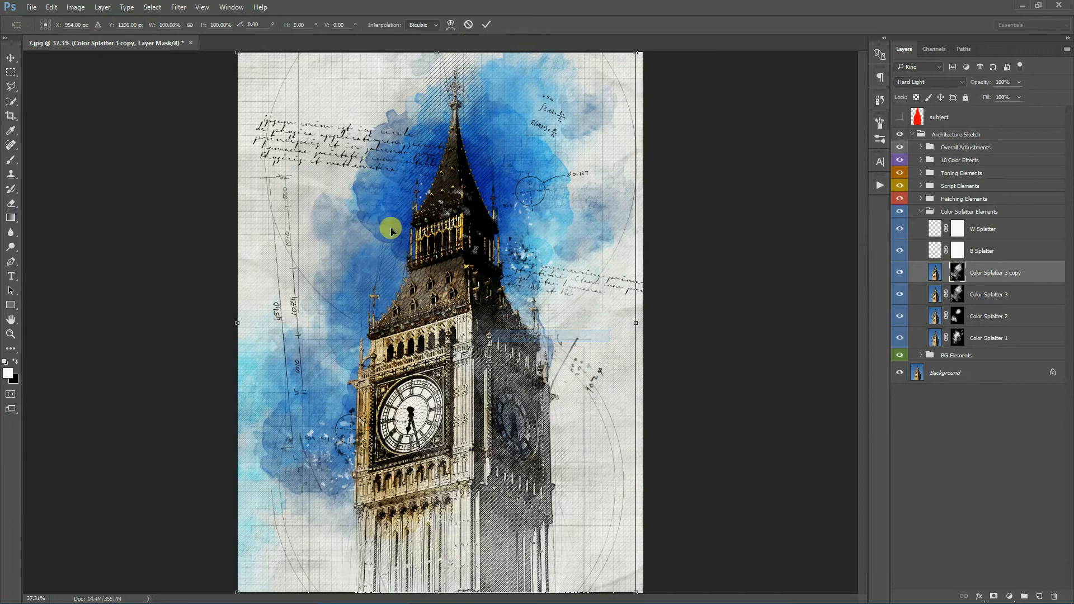
{"action": "left_click_drag", "start_coordinate": [690, 112], "coordinate": [729, 259]}
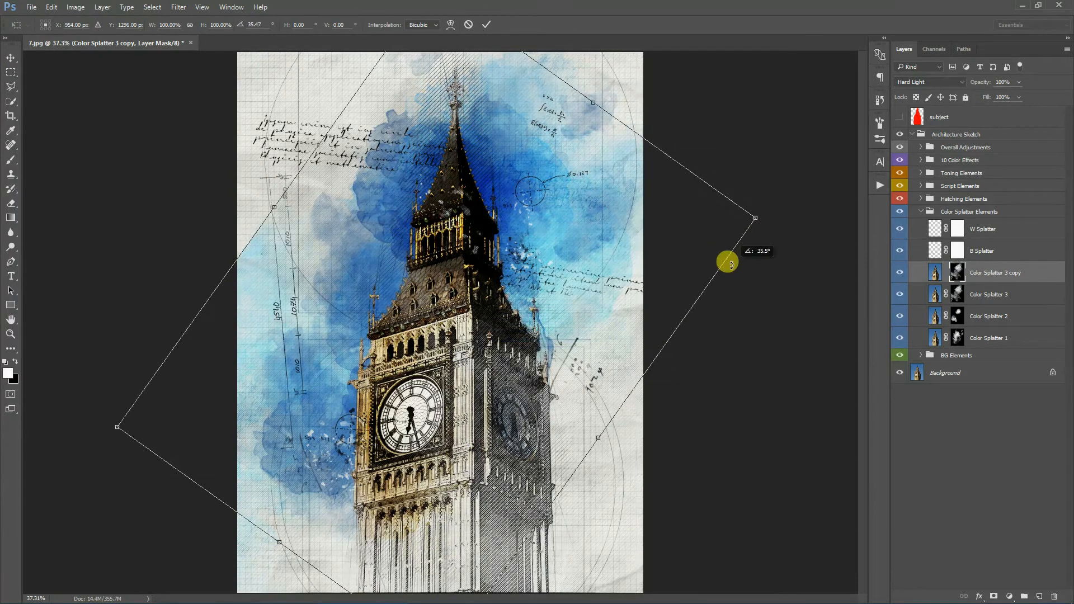
{"action": "left_click_drag", "start_coordinate": [733, 212], "coordinate": [678, 374]}
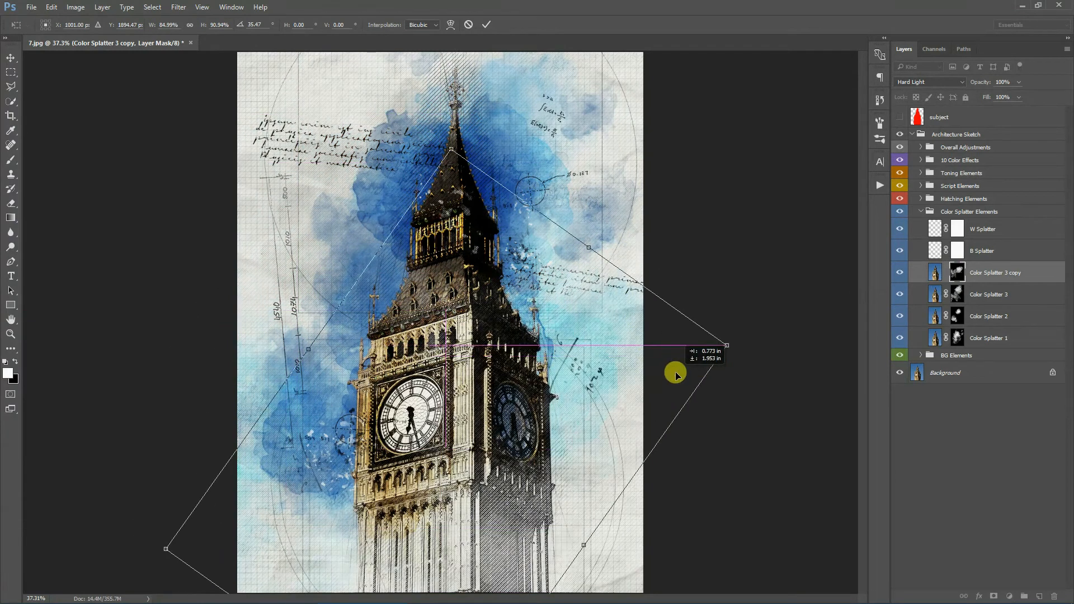
{"action": "left_click", "coordinate": [486, 25]}
- Delete the Color Splatter 3 copy layer
{"action": "left_click", "coordinate": [1009, 273]}
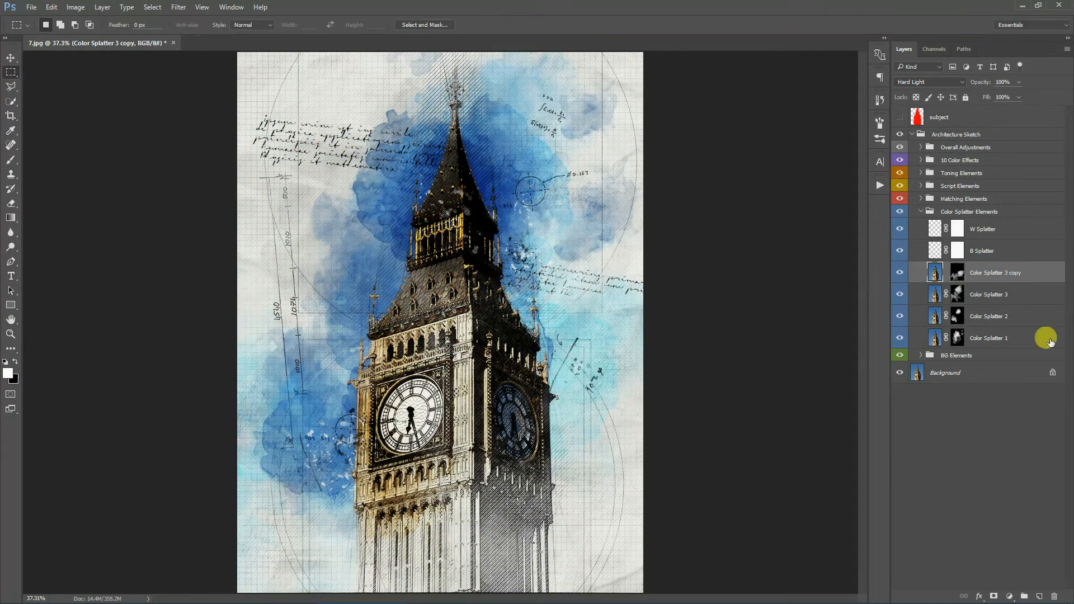
{"action": "left_click", "coordinate": [1054, 596]}
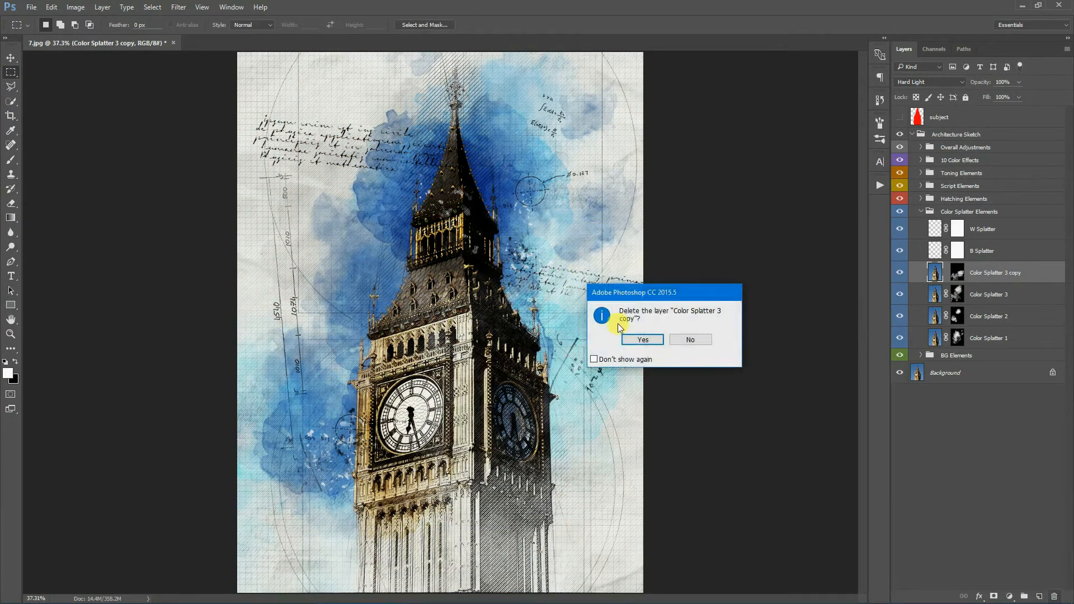
{"action": "left_click", "coordinate": [642, 339]}
- Collapse the Color Splatter Elements group and toggle the Hatching Elements group's visibility to compare the effect
{"action": "left_click", "coordinate": [921, 217]}
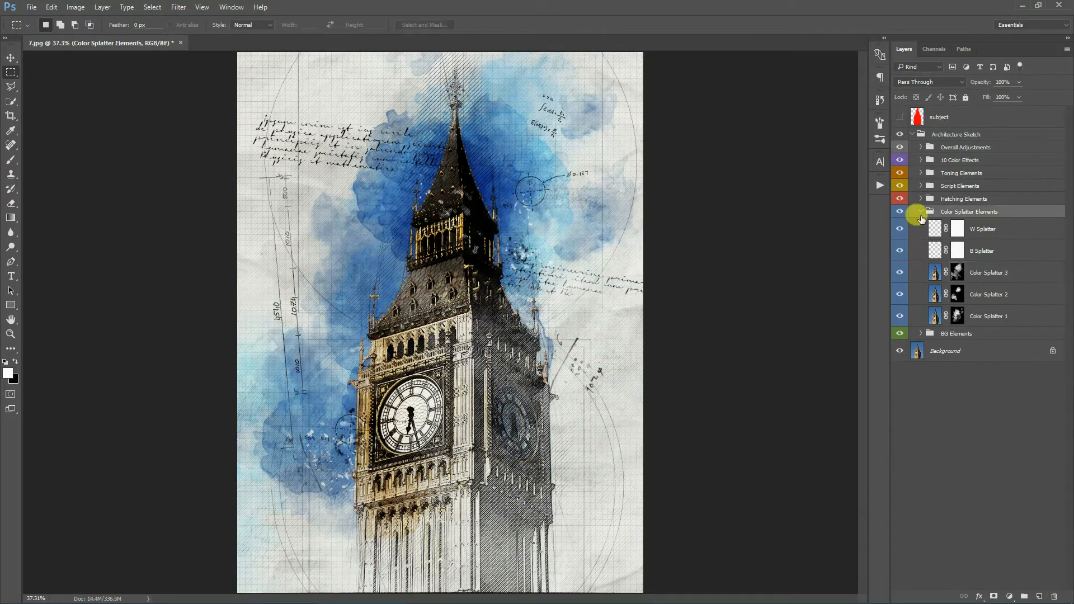
{"action": "left_click", "coordinate": [920, 213]}
{"action": "left_click", "coordinate": [1013, 200]}
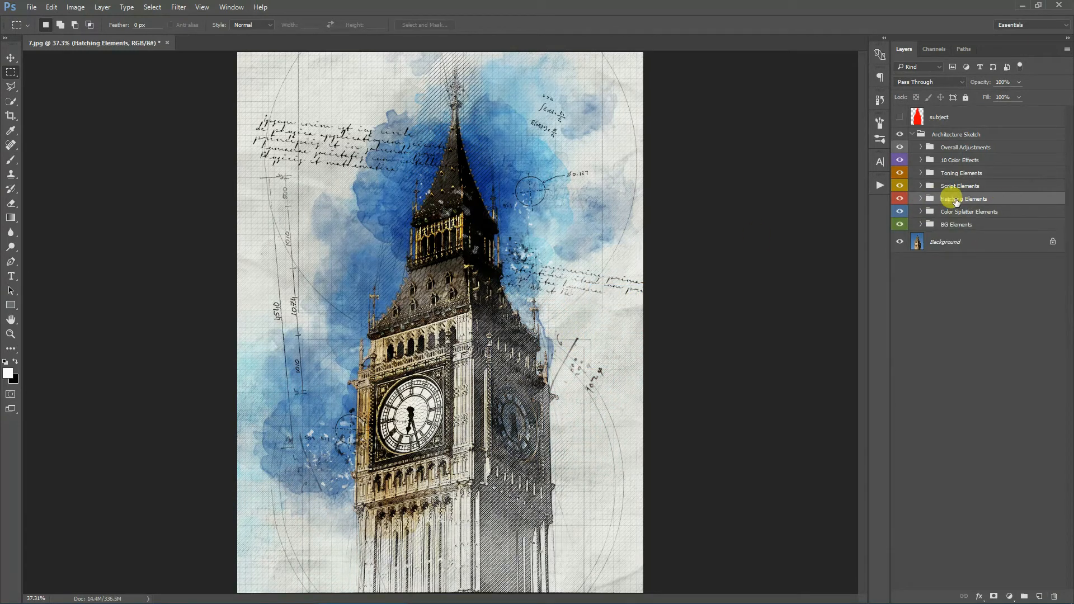
{"action": "left_click", "coordinate": [899, 198]}
{"action": "left_click", "coordinate": [899, 199]}
{"action": "left_click", "coordinate": [899, 198]}
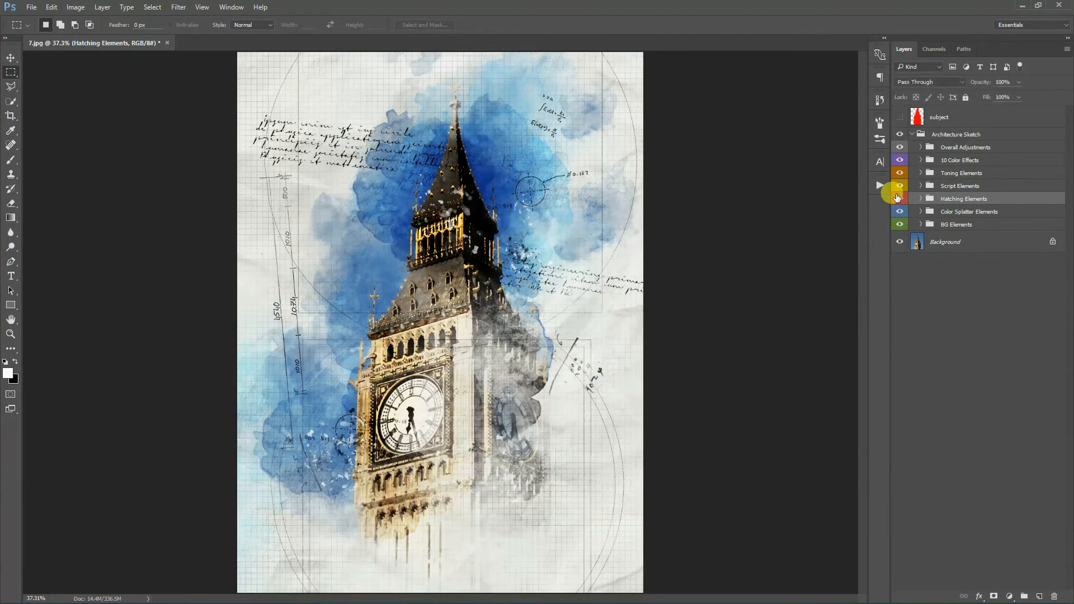
{"action": "left_click", "coordinate": [898, 199]}
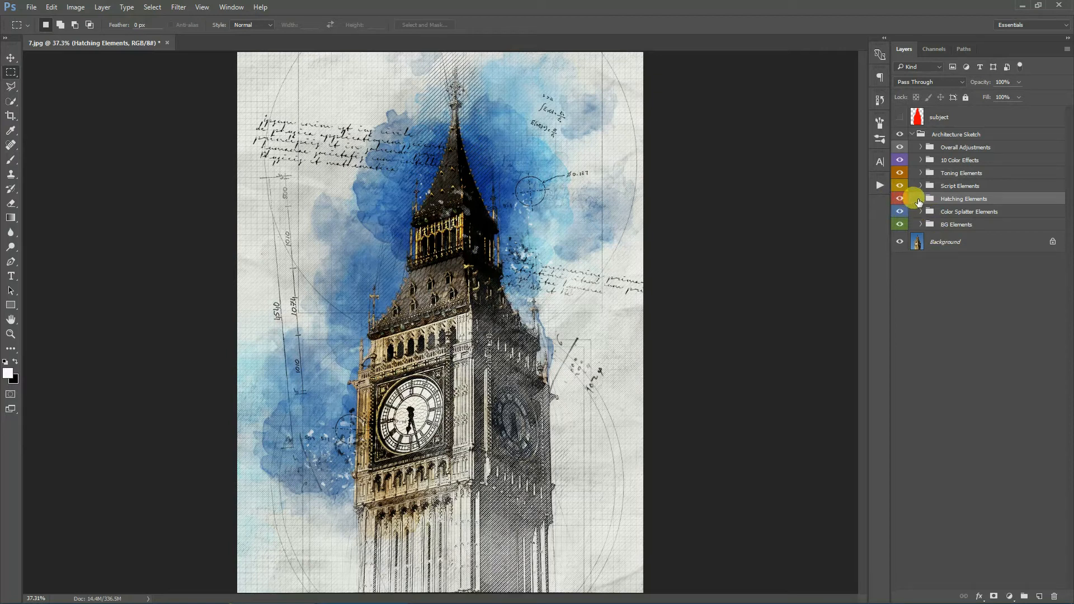
- Expand the Hatching Elements group and hide the Color Splatter Elements group
{"action": "left_click", "coordinate": [918, 201]}
{"action": "left_click", "coordinate": [1001, 342]}
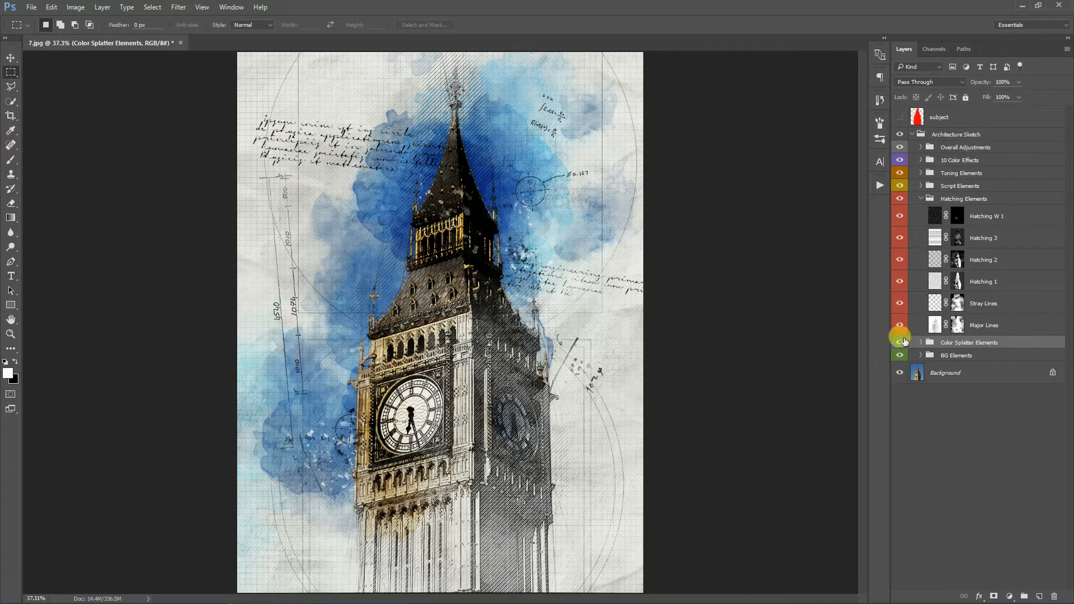
{"action": "left_click", "coordinate": [899, 342]}
- Zoom in on the tower and hide the Hatching 1, Hatching 2 and Hatching 3 layers
{"action": "left_click", "coordinate": [10, 334]}
{"action": "left_click", "coordinate": [421, 285]}
{"action": "scroll", "coordinate": [565, 271], "scroll_direction": "up", "scroll_amount": 3}
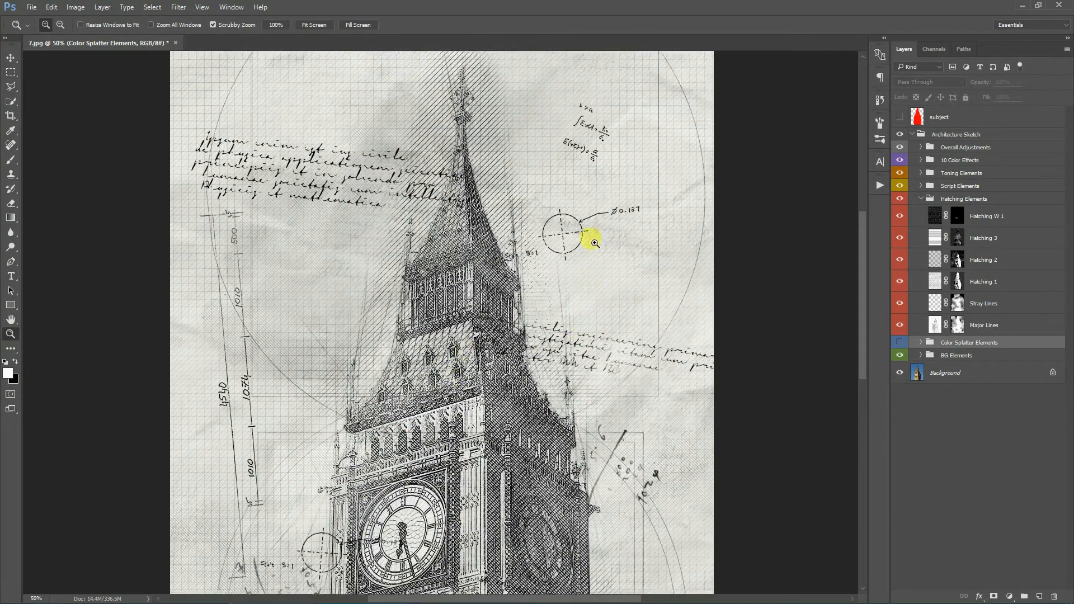
{"action": "scroll", "coordinate": [590, 235], "scroll_direction": "down", "scroll_amount": 3}
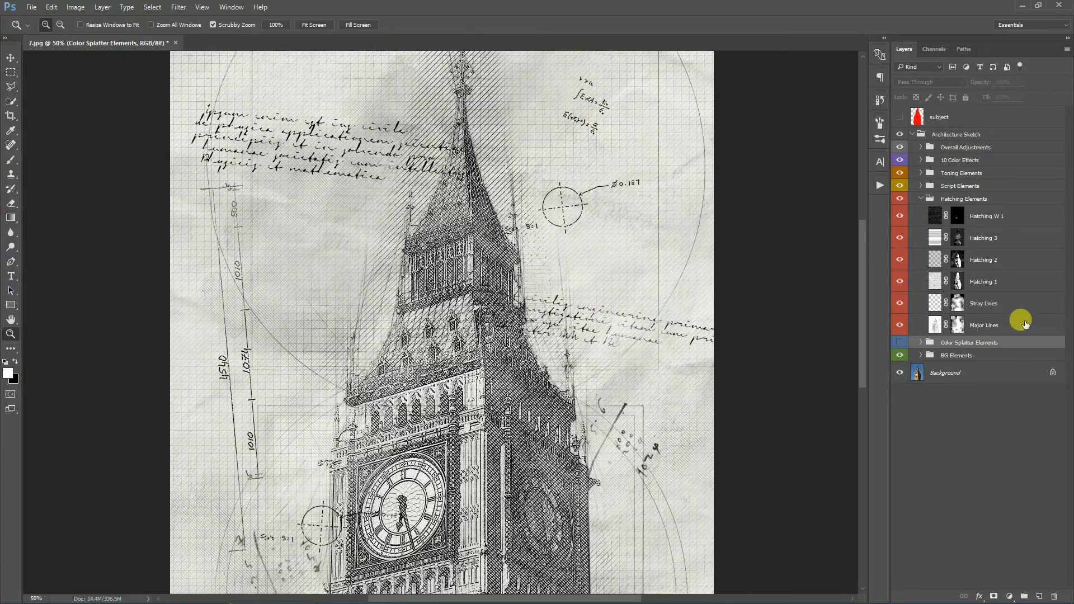
{"action": "left_click", "coordinate": [1020, 326]}
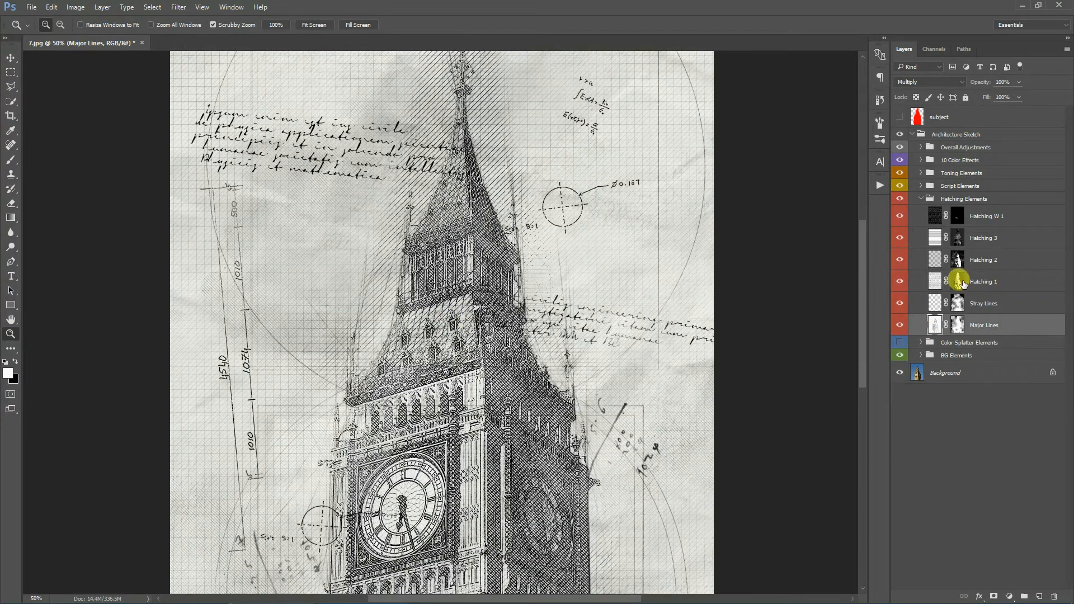
{"action": "left_click_drag", "start_coordinate": [899, 281], "coordinate": [899, 238]}
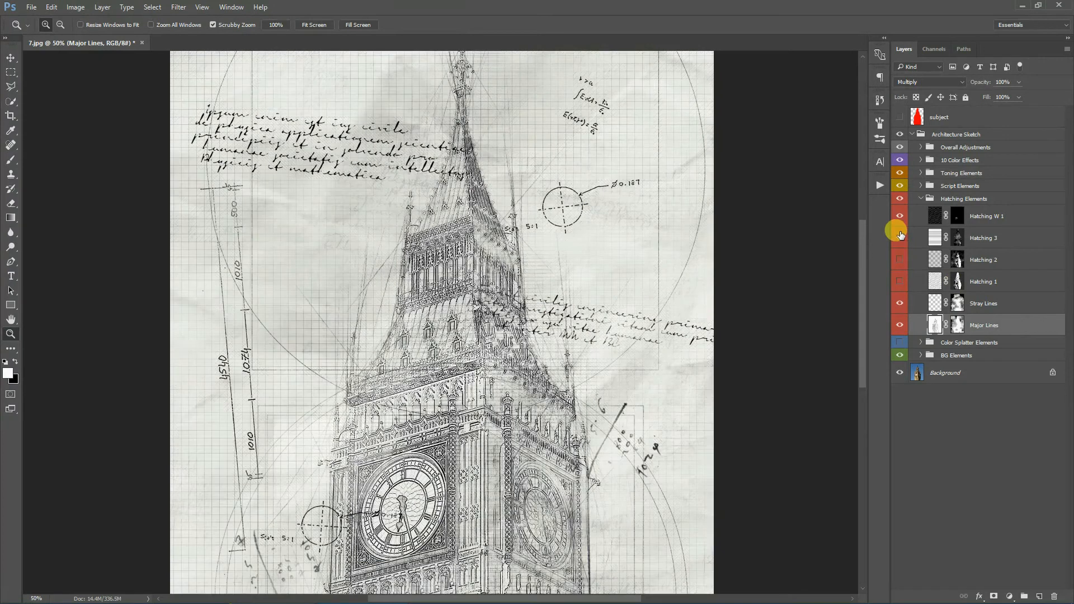
- Toggle the Stray Lines and Major Lines layers off and on to compare the sketch lines
{"action": "scroll", "coordinate": [587, 274], "scroll_direction": "down", "scroll_amount": 5}
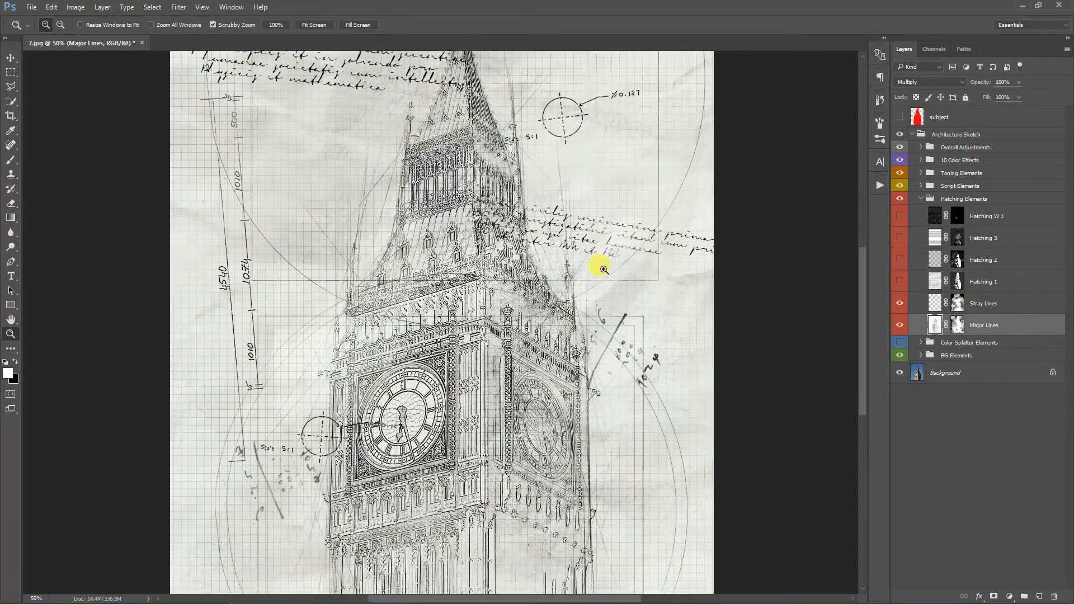
{"action": "scroll", "coordinate": [597, 273], "scroll_direction": "down", "scroll_amount": 3}
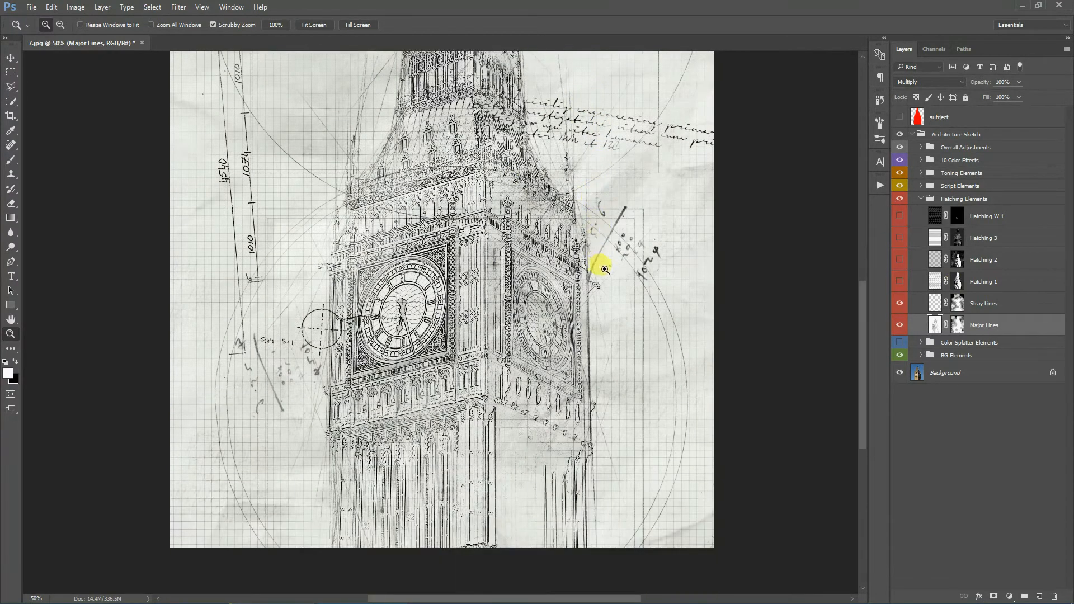
{"action": "scroll", "coordinate": [604, 264], "scroll_direction": "up", "scroll_amount": 5}
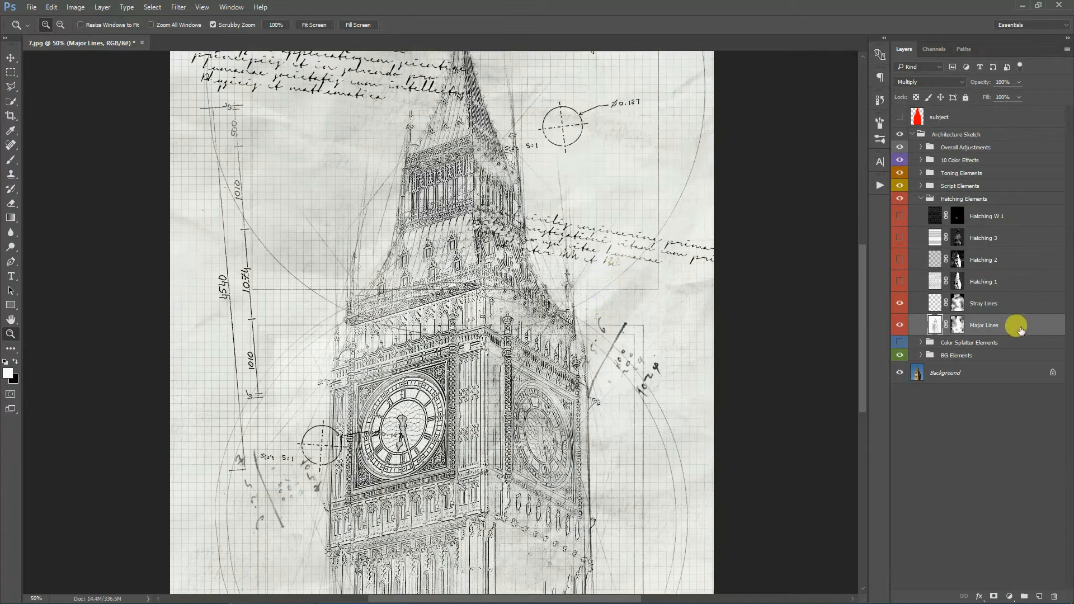
{"action": "left_click", "coordinate": [899, 304]}
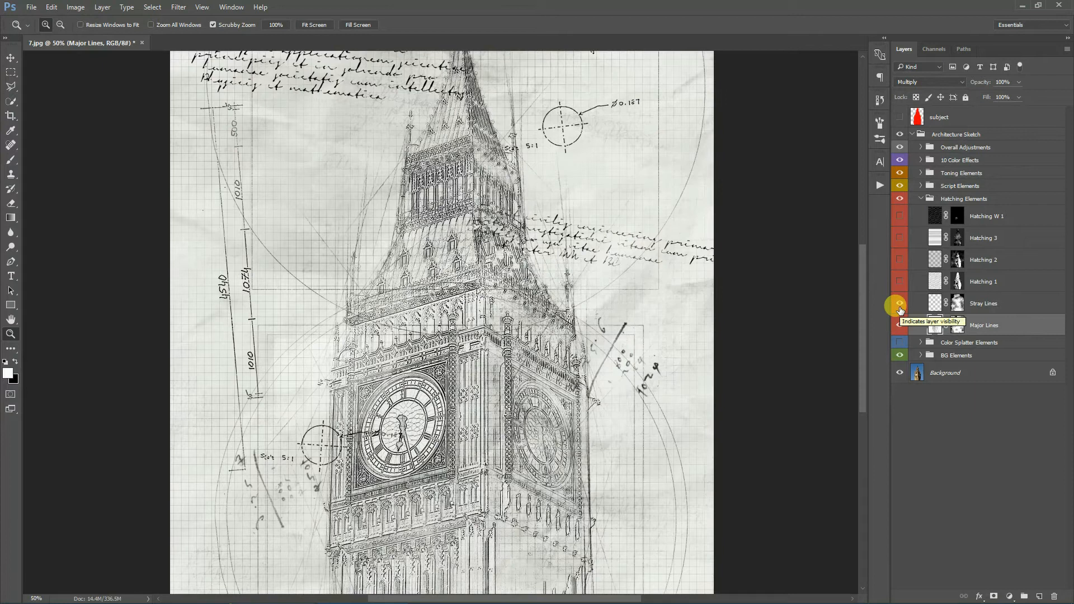
{"action": "scroll", "coordinate": [487, 167], "scroll_direction": "up", "scroll_amount": 4}
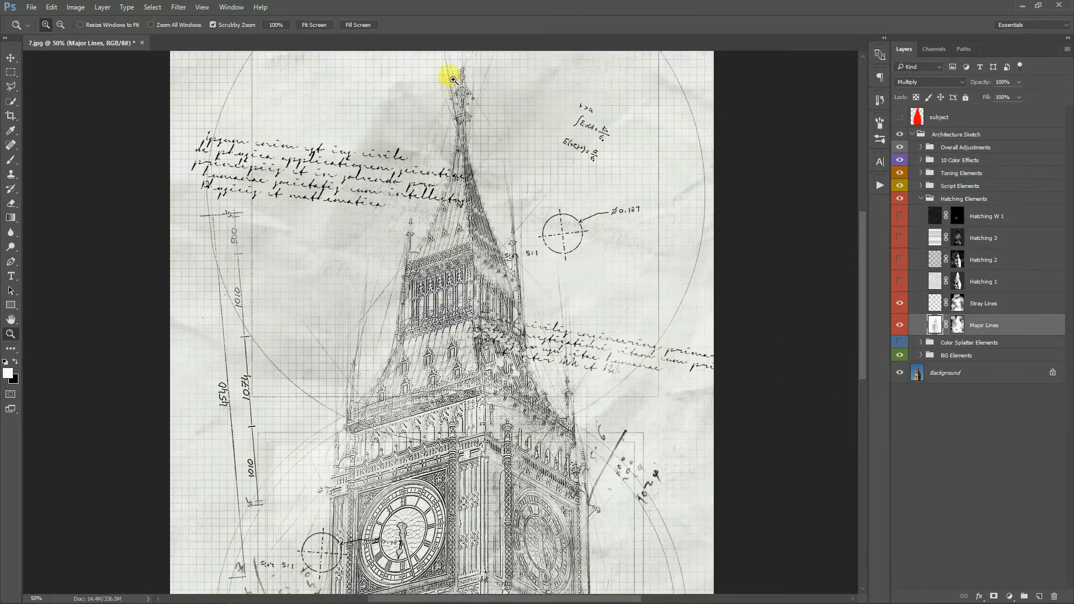
{"action": "scroll", "coordinate": [554, 146], "scroll_direction": "down", "scroll_amount": 4}
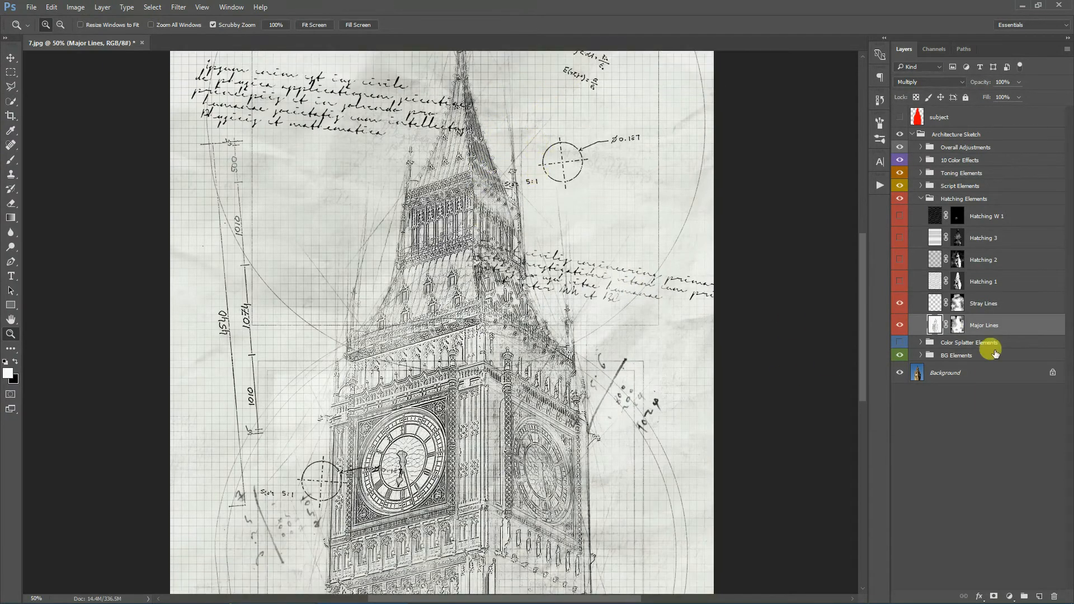
{"action": "left_click", "coordinate": [899, 304]}
{"action": "left_click", "coordinate": [900, 325]}
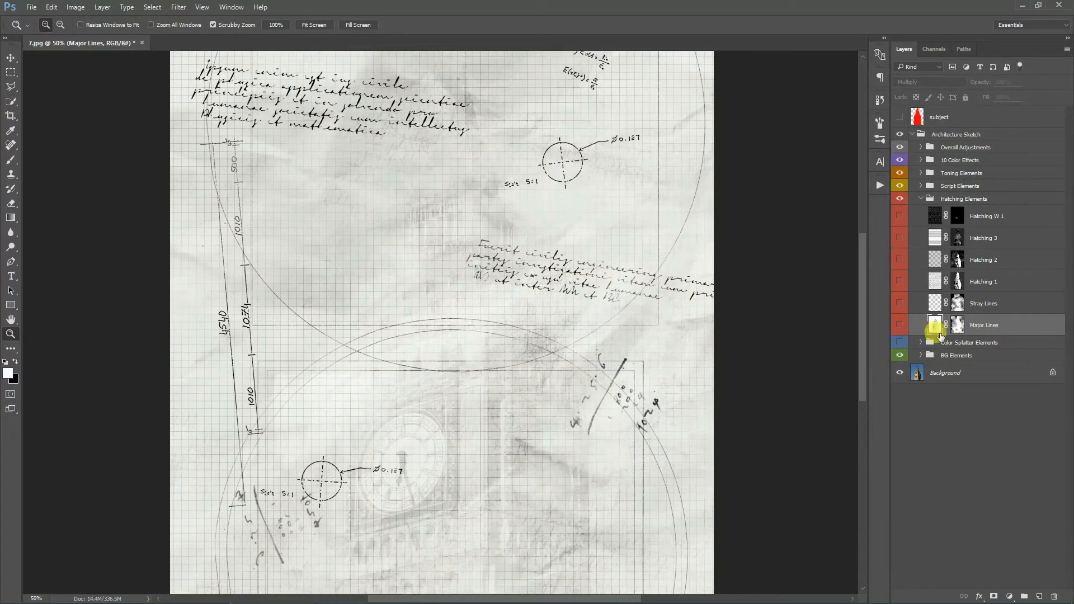
{"action": "left_click", "coordinate": [900, 326]}
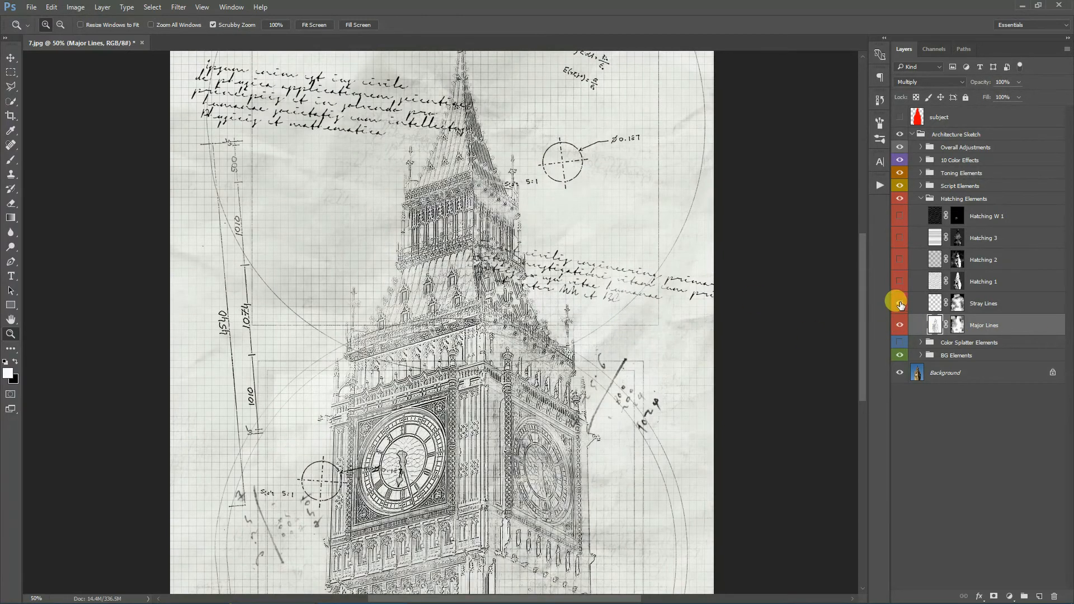
- Show the Stray Lines, Hatching 1, Hatching 2 and Hatching 3 layers again
{"action": "left_click", "coordinate": [899, 303]}
{"action": "left_click", "coordinate": [900, 281]}
{"action": "left_click", "coordinate": [899, 260]}
{"action": "left_click", "coordinate": [899, 238]}
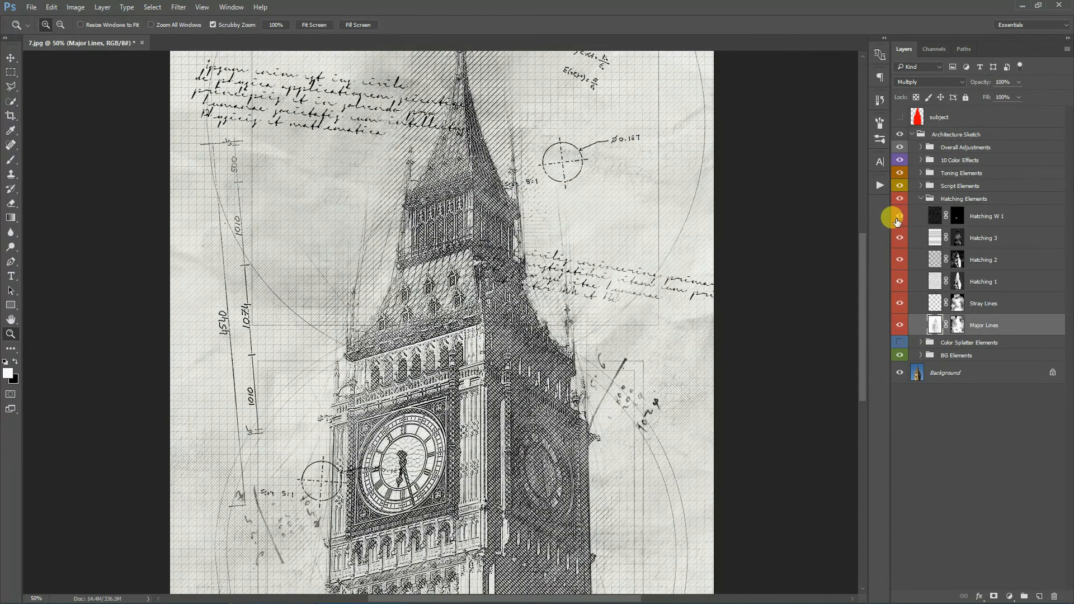
- Hide the Hatching 3 and Hatching 2 layers and select the Hatching 2 layer
{"action": "left_click", "coordinate": [899, 238]}
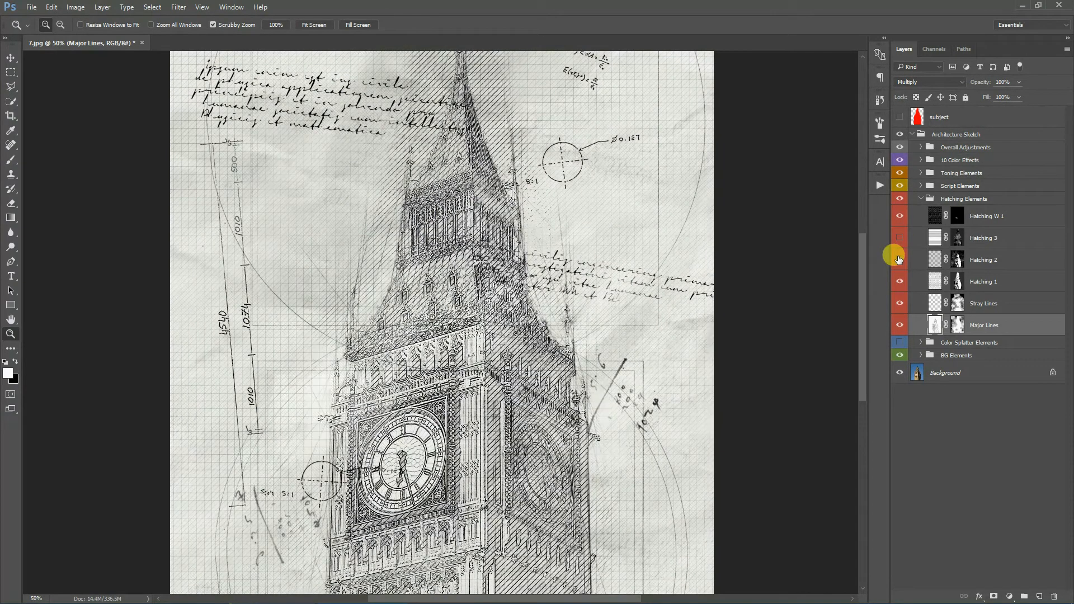
{"action": "left_click", "coordinate": [898, 260]}
{"action": "scroll", "coordinate": [516, 303], "scroll_direction": "down", "scroll_amount": 2}
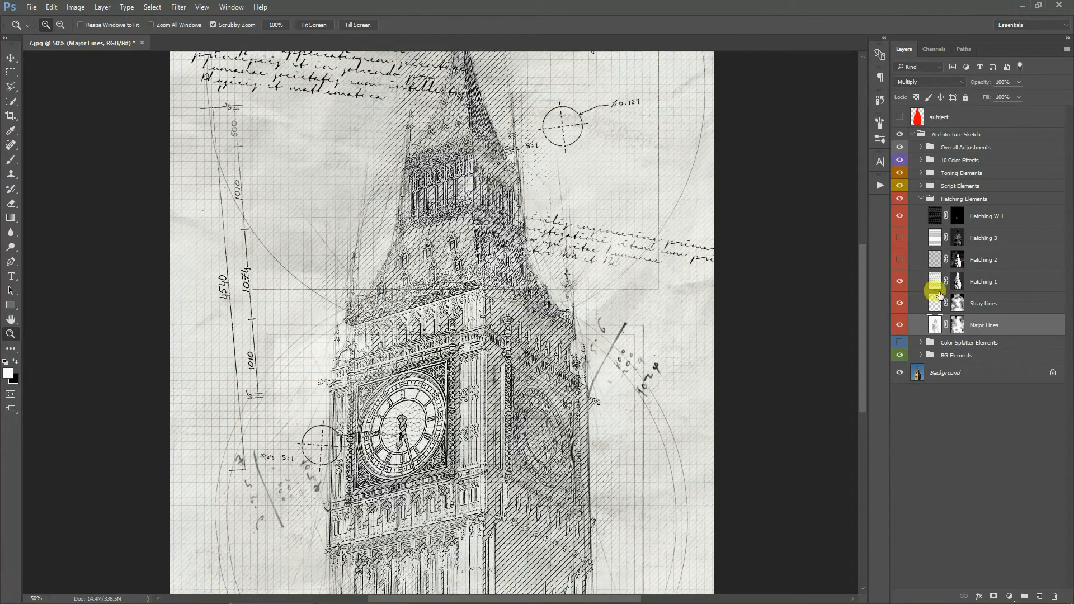
{"action": "left_click", "coordinate": [1010, 260]}
{"action": "scroll", "coordinate": [532, 273], "scroll_direction": "down", "scroll_amount": 1}
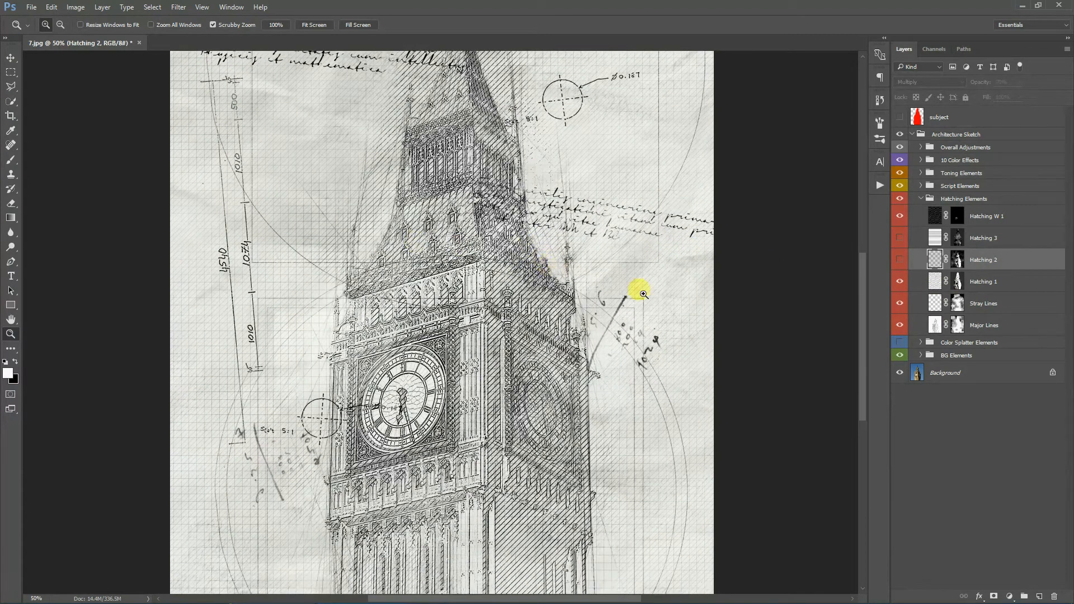
- Toggle the Hatching 1, Hatching 2 and Hatching 3 layers to compare them, leaving all hatching layers shown
{"action": "left_click", "coordinate": [899, 281]}
{"action": "left_click", "coordinate": [898, 259]}
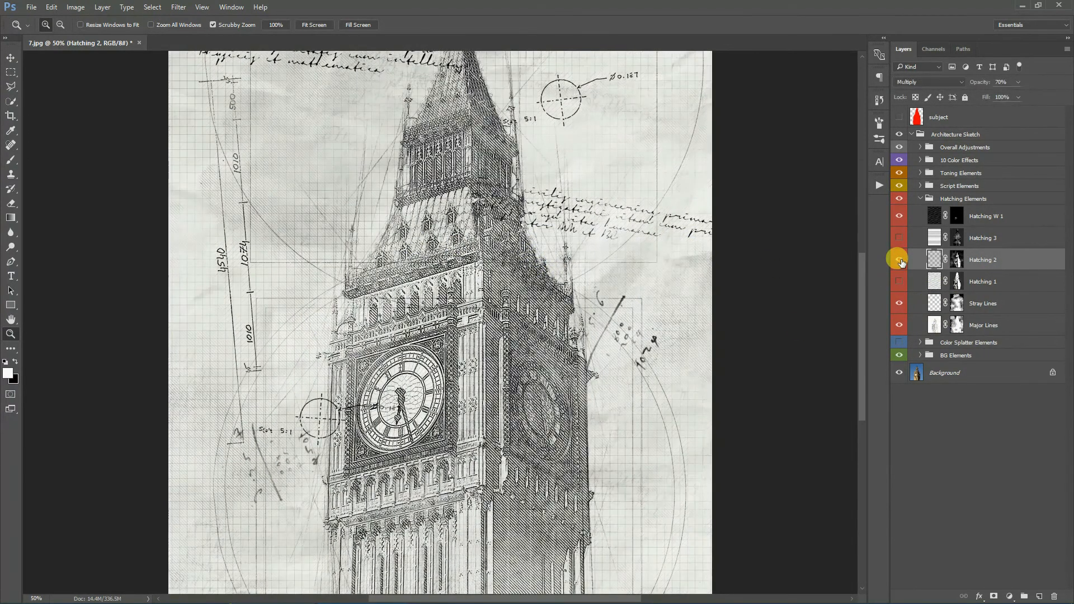
{"action": "left_click", "coordinate": [898, 281]}
{"action": "left_click", "coordinate": [899, 237]}
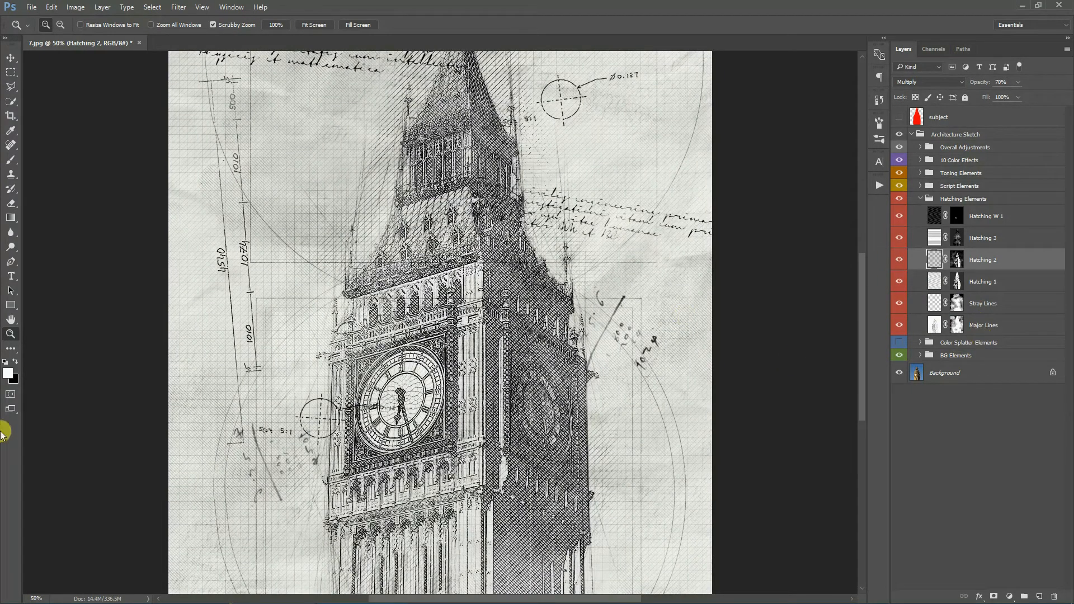
- Fit the image on screen and paint on the Hatching 2 layer mask with a large soft brush over the tower
{"action": "left_click", "coordinate": [314, 24]}
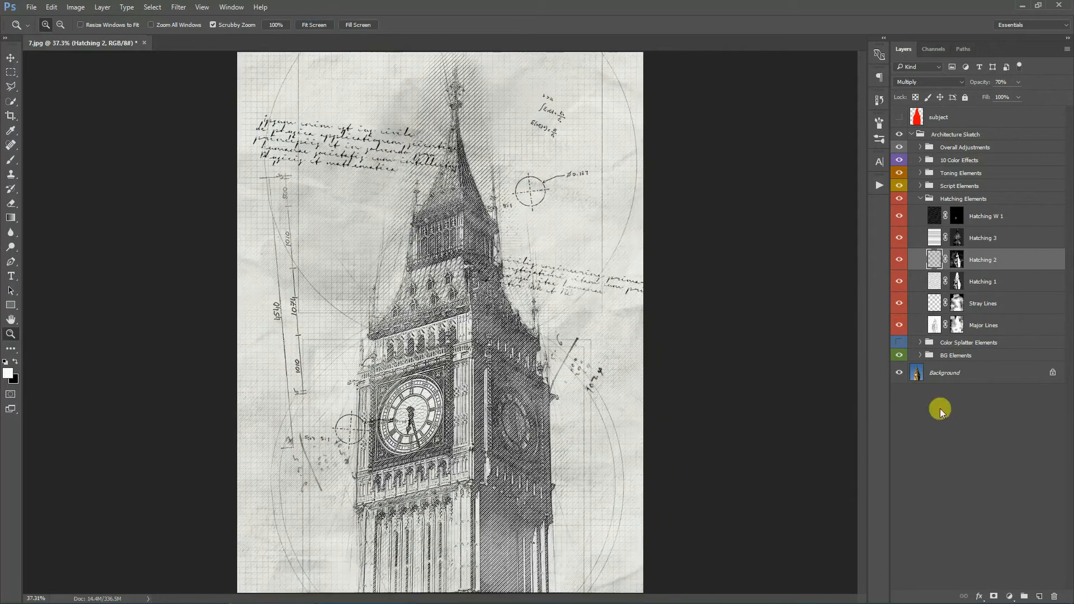
{"action": "left_click", "coordinate": [10, 160]}
{"action": "left_click", "coordinate": [55, 23]}
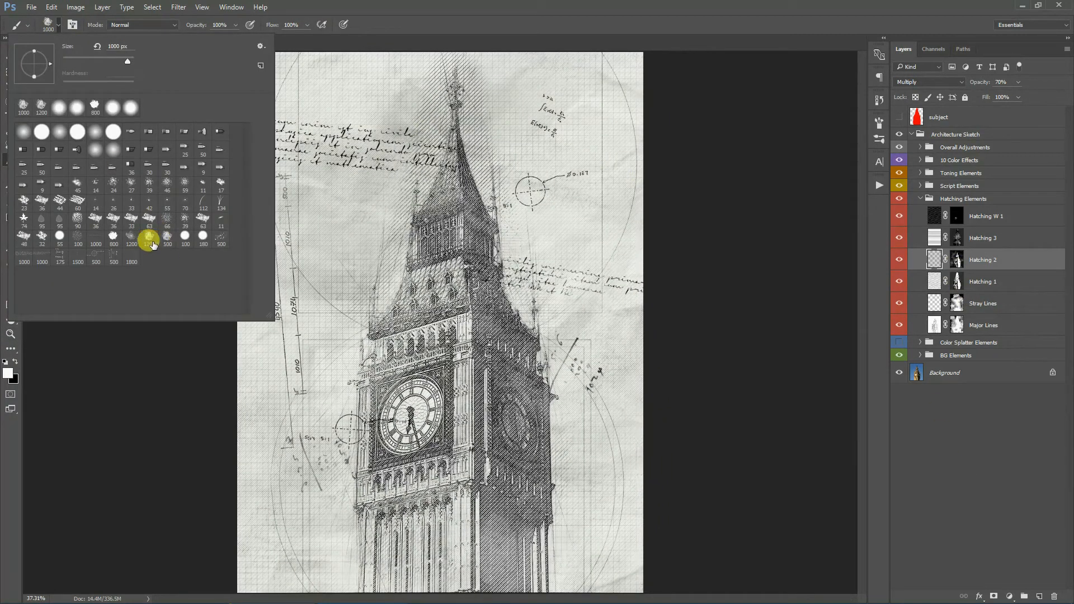
{"action": "left_click", "coordinate": [557, 8]}
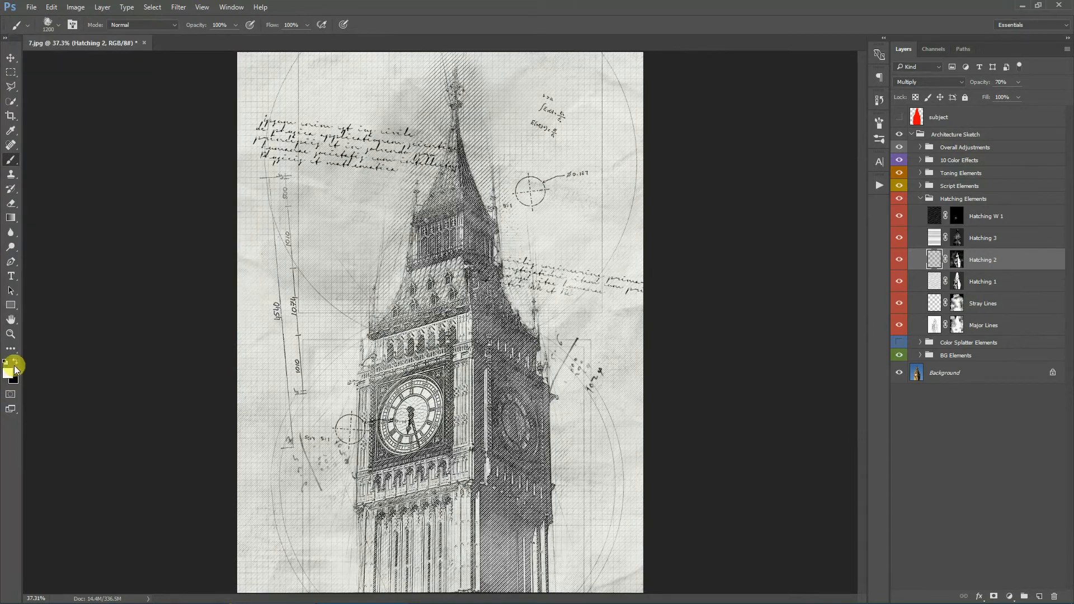
{"action": "left_click", "coordinate": [956, 260]}
{"action": "left_click", "coordinate": [899, 259]}
{"action": "left_click", "coordinate": [898, 259]}
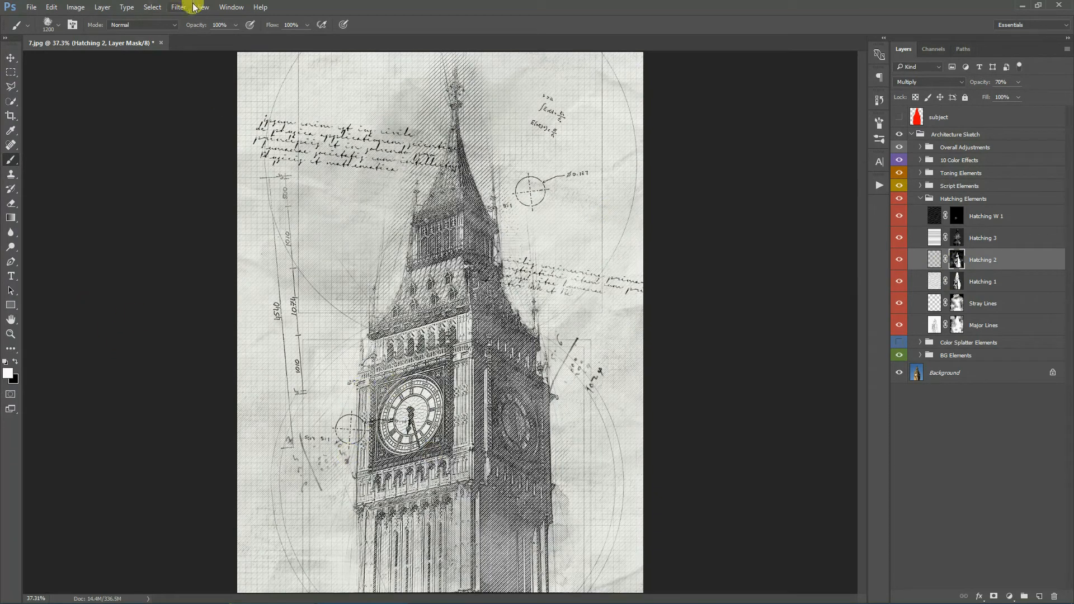
{"action": "mouse_move", "coordinate": [444, 448]}
{"action": "left_mouse_down"}
{"action": "mouse_move", "coordinate": [417, 439]}
{"action": "mouse_move", "coordinate": [431, 438]}
{"action": "left_mouse_up"}
{"action": "mouse_move", "coordinate": [392, 339]}
{"action": "left_mouse_down"}
{"action": "mouse_move", "coordinate": [460, 347]}
{"action": "mouse_move", "coordinate": [374, 427]}
{"action": "left_mouse_up"}
- Collapse the Hatching Elements group and turn the Color Splatter Elements group back on
{"action": "left_click", "coordinate": [956, 281]}
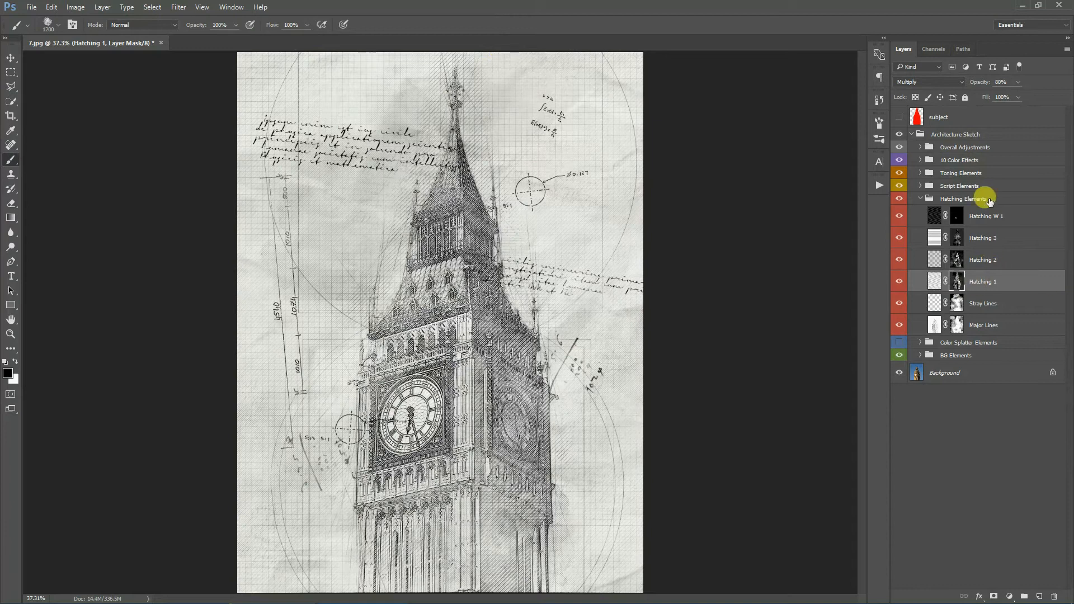
{"action": "left_click", "coordinate": [976, 199]}
{"action": "left_click", "coordinate": [920, 199]}
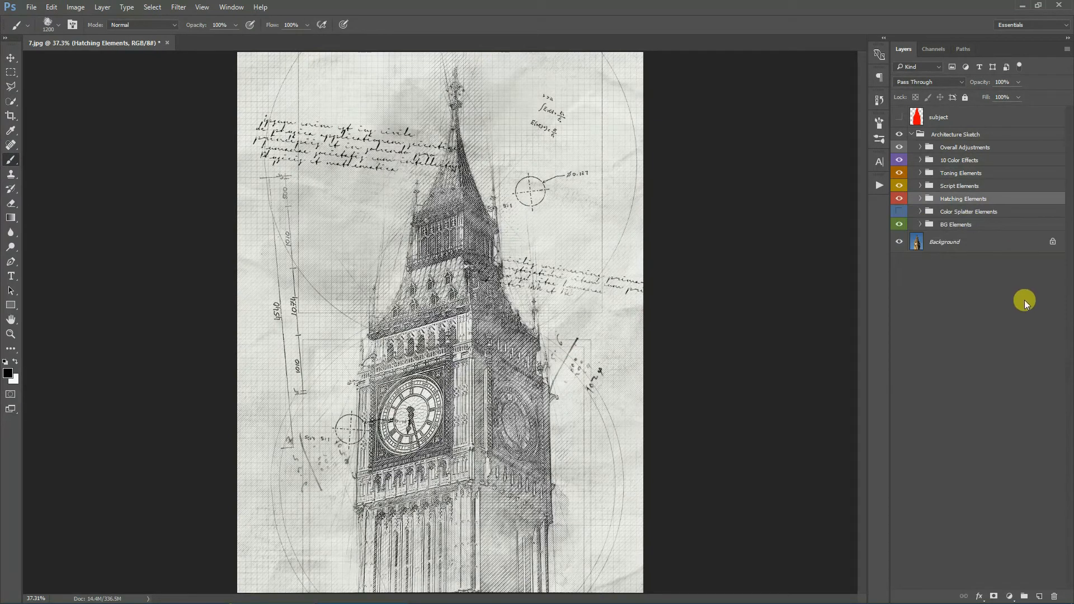
{"action": "left_click", "coordinate": [899, 211]}
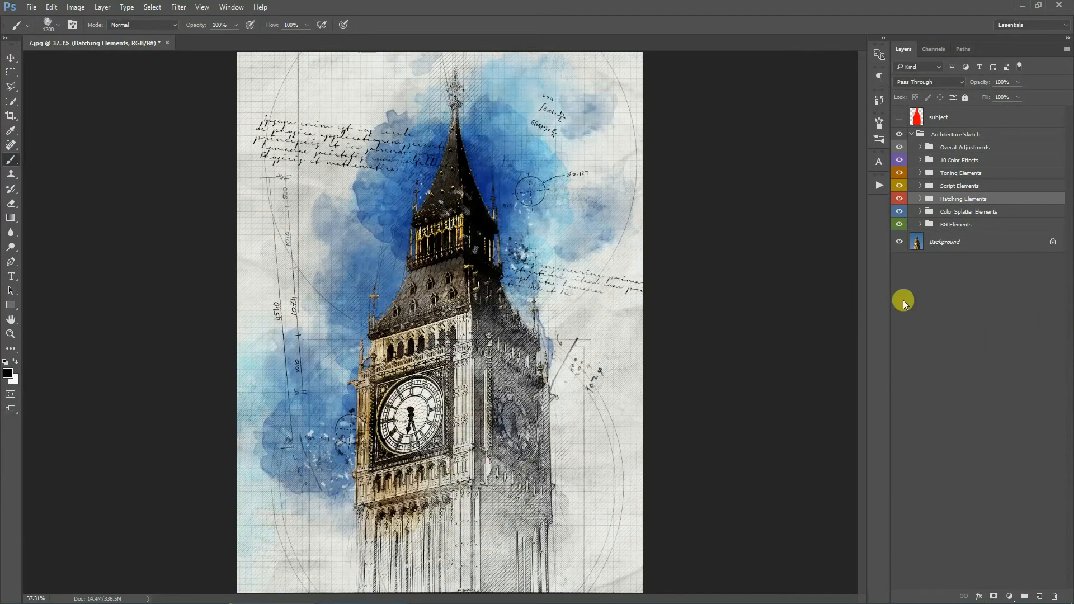
- Expand the Script Elements group, select Sparse Script and toggle its visibility to compare the script overlay
{"action": "left_click", "coordinate": [979, 187]}
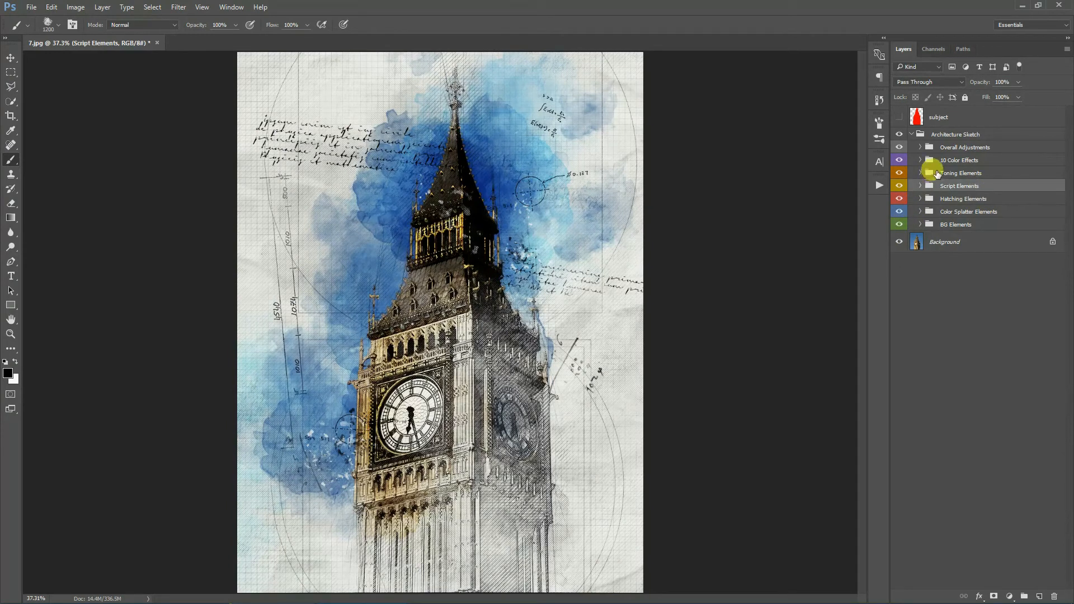
{"action": "left_click", "coordinate": [921, 186]}
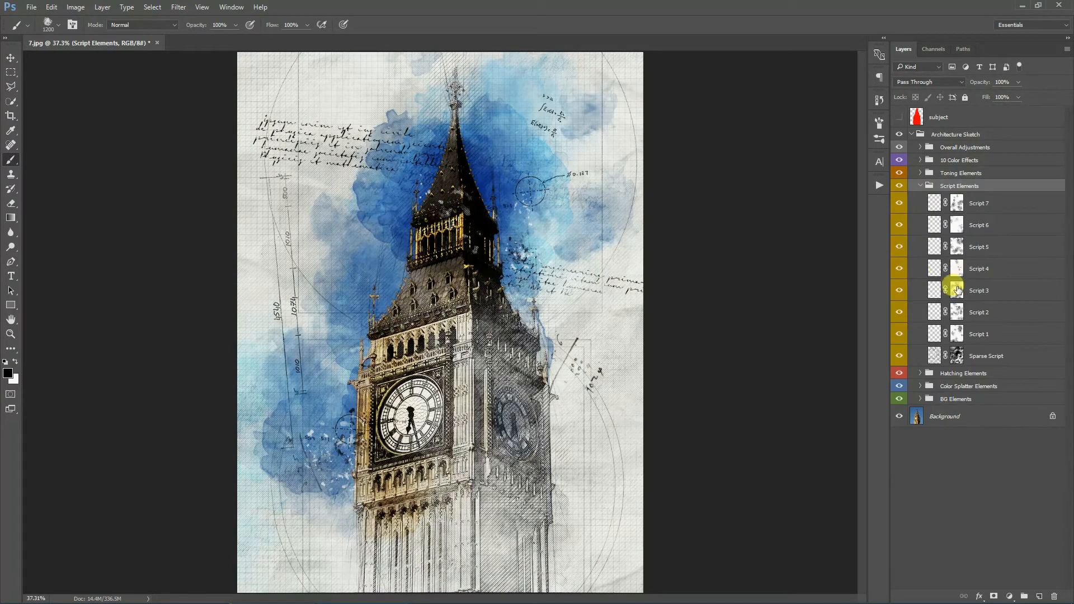
{"action": "left_click", "coordinate": [10, 338]}
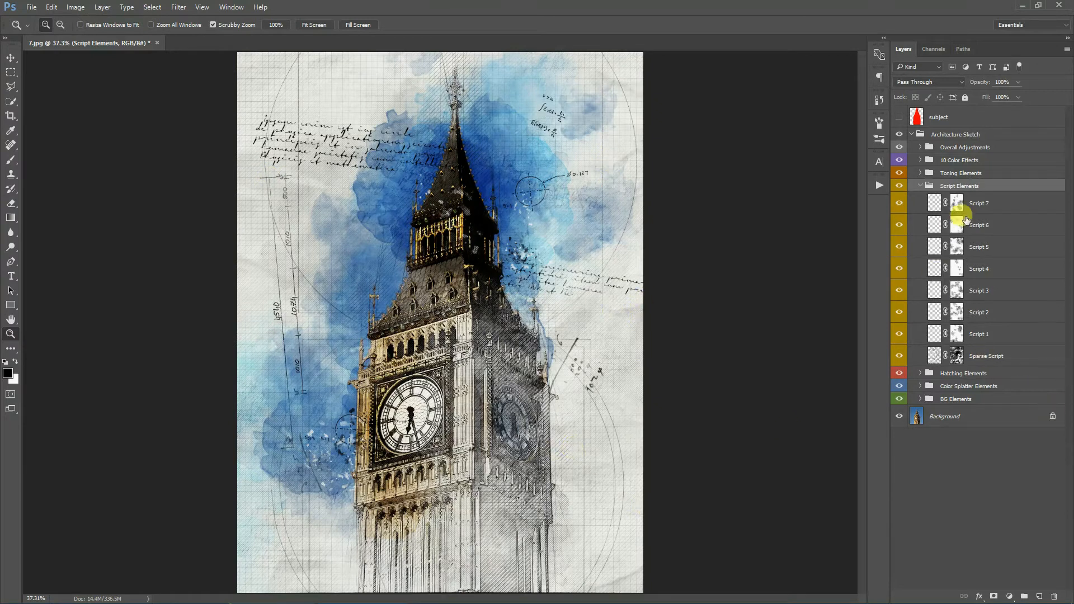
{"action": "left_click", "coordinate": [998, 355]}
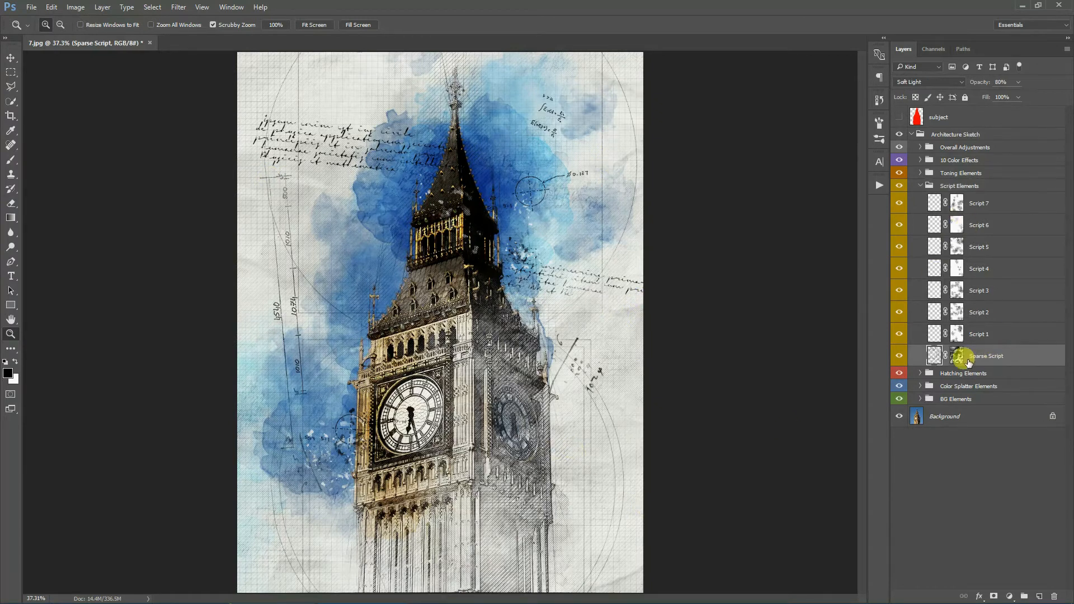
{"action": "left_click", "coordinate": [612, 289]}
{"action": "scroll", "coordinate": [283, 136], "scroll_direction": "up", "scroll_amount": 4}
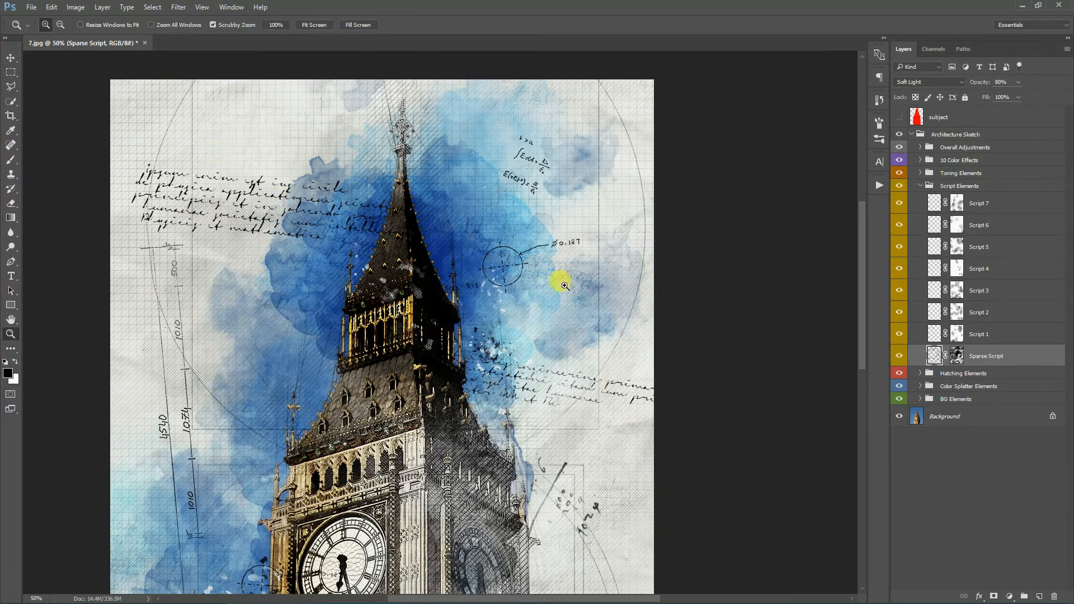
{"action": "left_click", "coordinate": [898, 356]}
{"action": "left_click", "coordinate": [898, 357]}
{"action": "left_click", "coordinate": [898, 357]}
{"action": "left_click", "coordinate": [898, 357]}
{"action": "scroll", "coordinate": [565, 317], "scroll_direction": "down", "scroll_amount": 2}
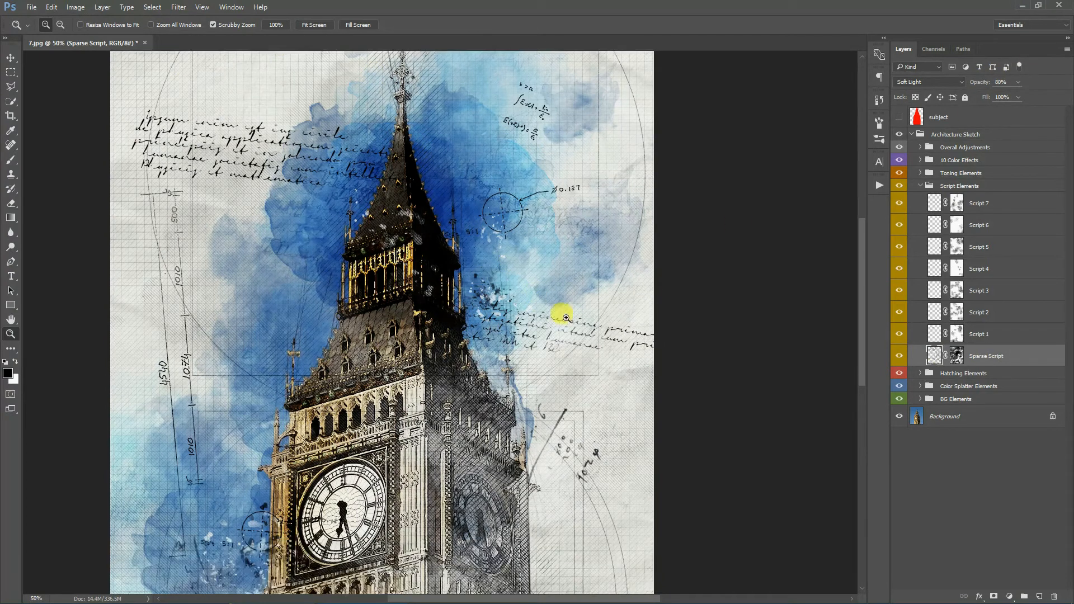
{"action": "mouse_move", "coordinate": [978, 82]}
{"action": "left_mouse_down"}
{"action": "mouse_move", "coordinate": [931, 80]}
{"action": "mouse_move", "coordinate": [1047, 89]}
{"action": "mouse_move", "coordinate": [972, 92]}
{"action": "left_mouse_up"}
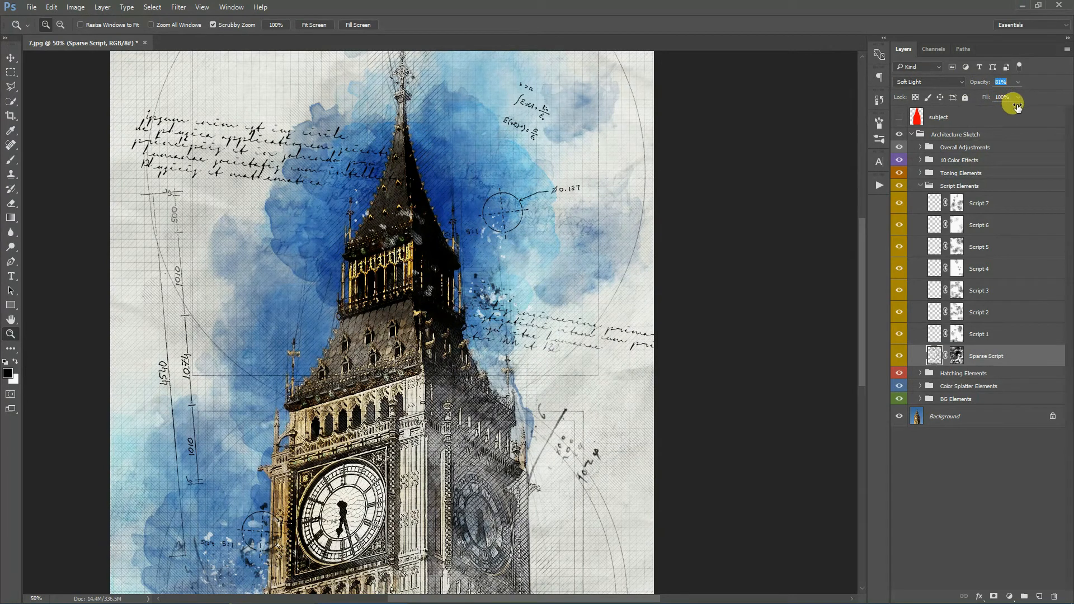
- Select the Script 1 layer and toggle the Script 1, Script 2 and Script 3 layers off and on
{"action": "left_click", "coordinate": [1012, 334]}
{"action": "left_click", "coordinate": [897, 334]}
{"action": "left_click", "coordinate": [897, 335]}
{"action": "left_click", "coordinate": [897, 314]}
{"action": "left_click", "coordinate": [897, 313]}
{"action": "left_click", "coordinate": [900, 291]}
{"action": "left_click", "coordinate": [899, 290]}
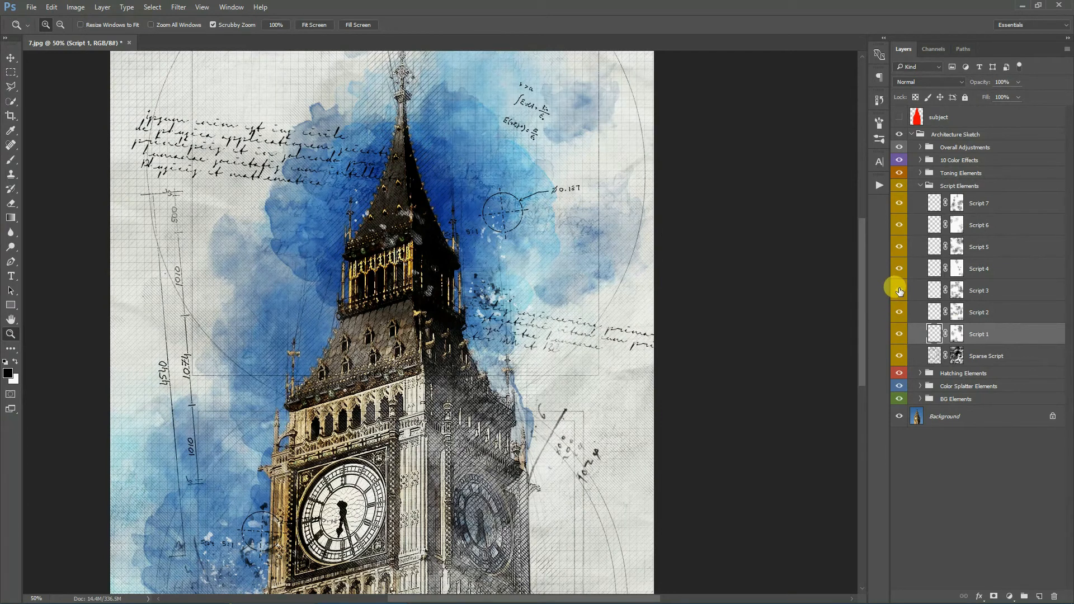
- Free transform the Script 1 text, rotating it about 2.23° and scaling it to about 85%
{"action": "left_click", "coordinate": [11, 58]}
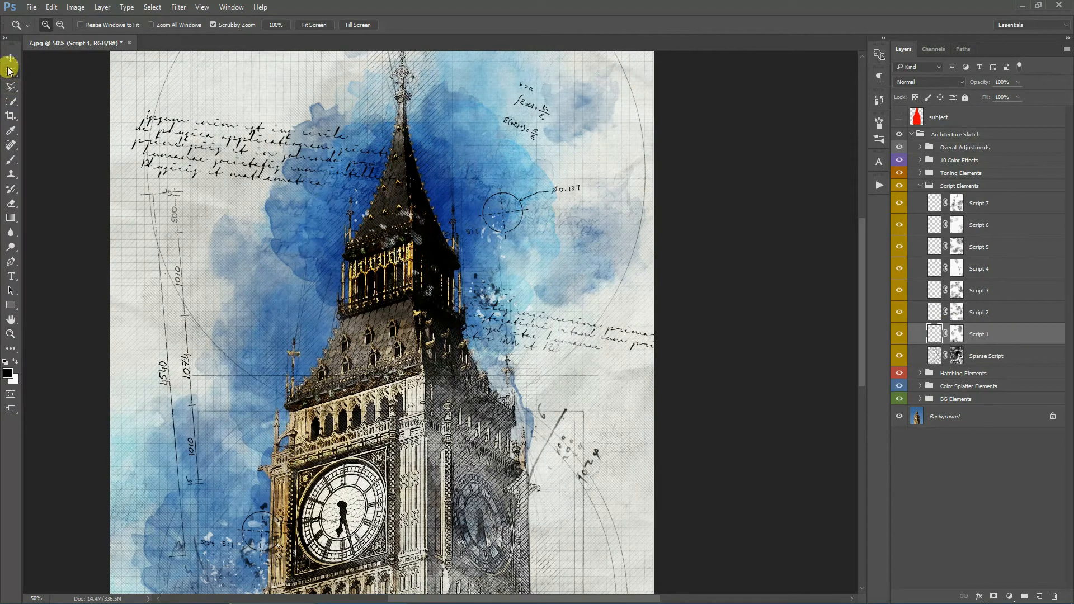
{"action": "right_click", "coordinate": [415, 222]}
{"action": "left_click", "coordinate": [456, 333]}
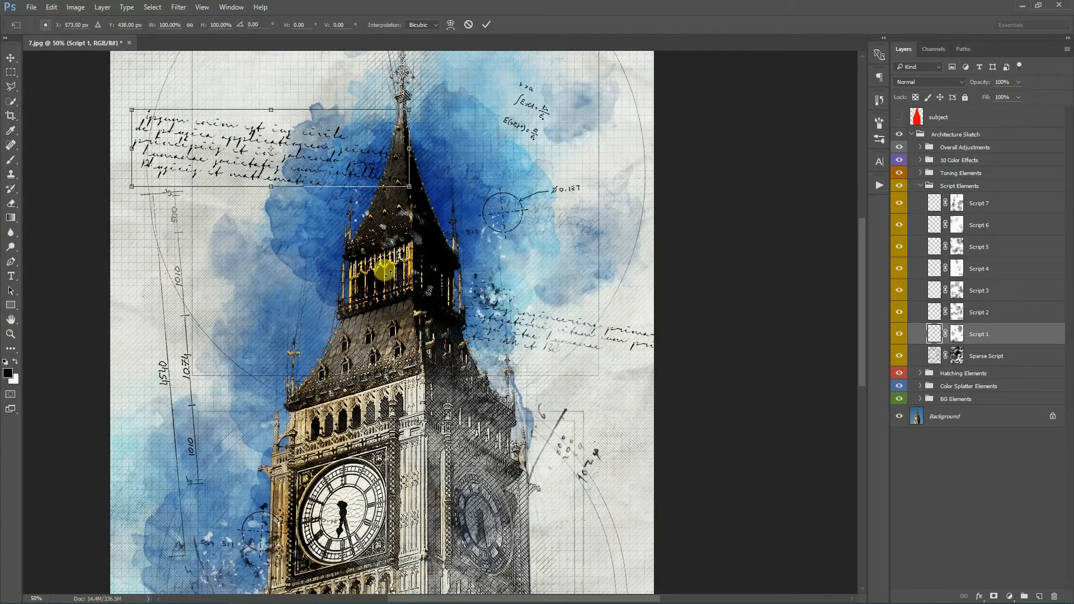
{"action": "left_click_drag", "start_coordinate": [456, 120], "coordinate": [424, 115]}
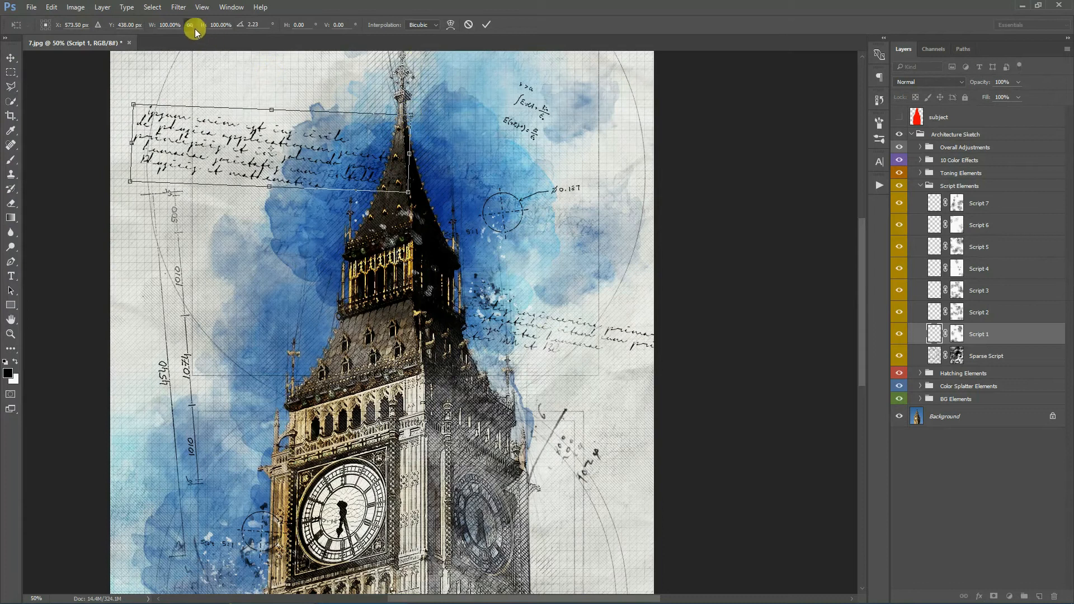
{"action": "left_click_drag", "start_coordinate": [413, 116], "coordinate": [305, 115]}
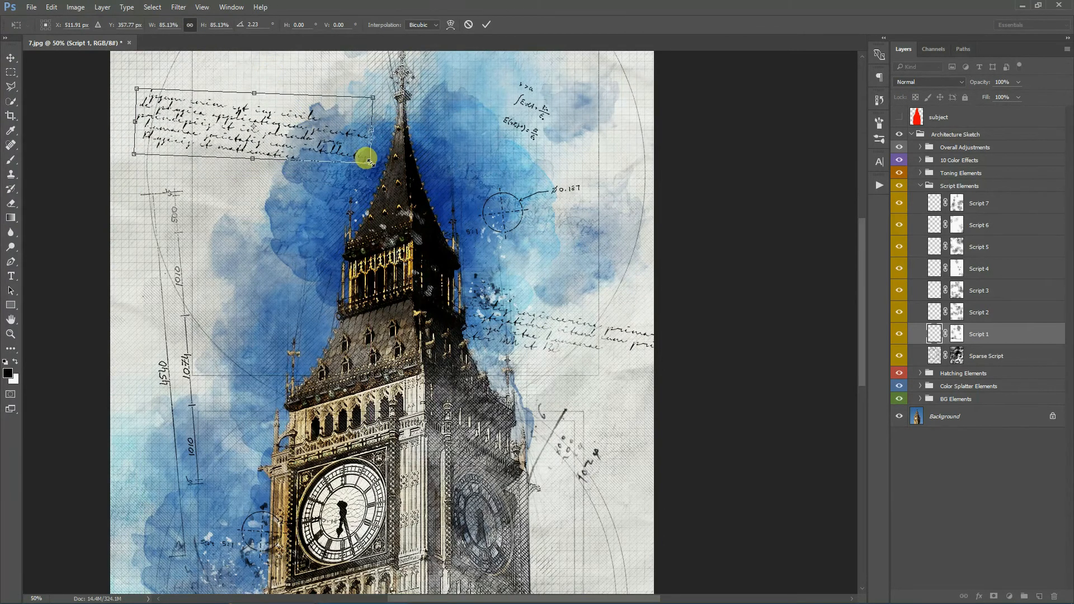
{"action": "left_click_drag", "start_coordinate": [367, 160], "coordinate": [384, 167]}
{"action": "left_click", "coordinate": [486, 24]}
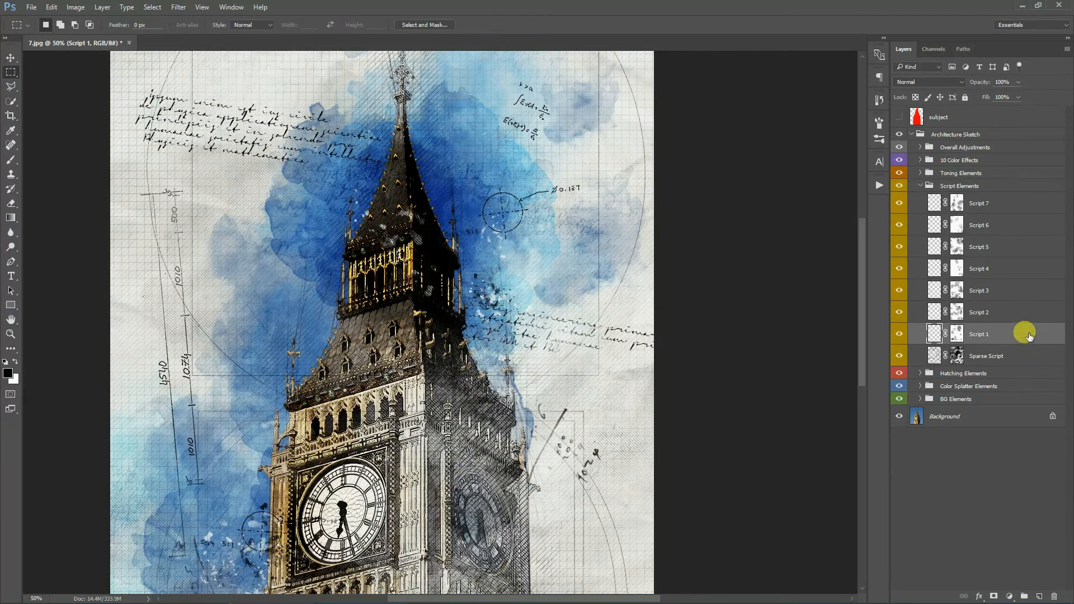
- Duplicate the Script 1 layer and move the copy down below the original script block
{"action": "right_click", "coordinate": [1021, 333]}
{"action": "left_click", "coordinate": [949, 184]}
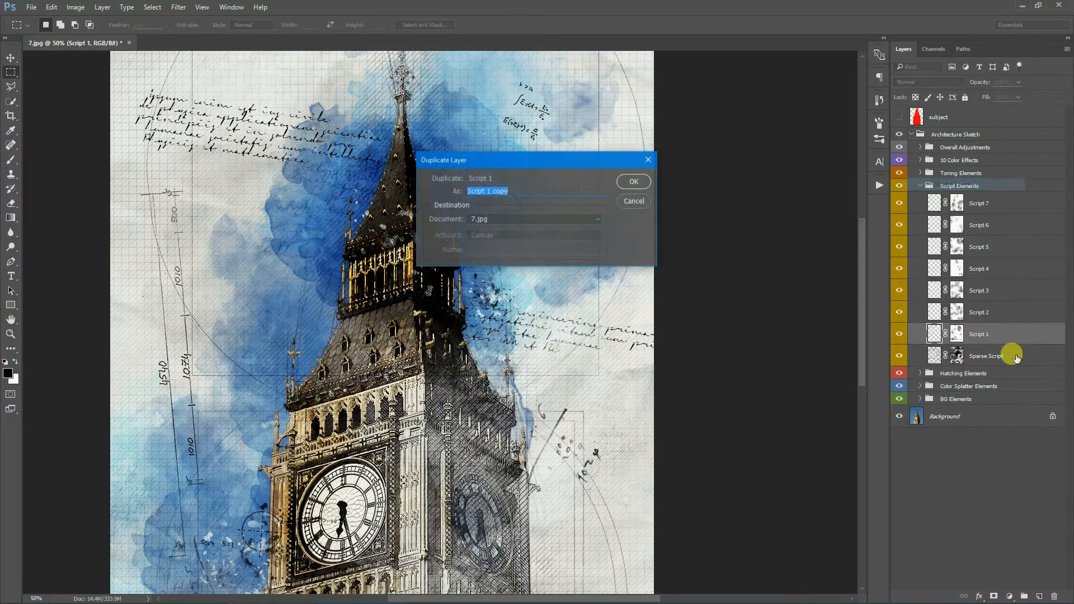
{"action": "left_click", "coordinate": [635, 181]}
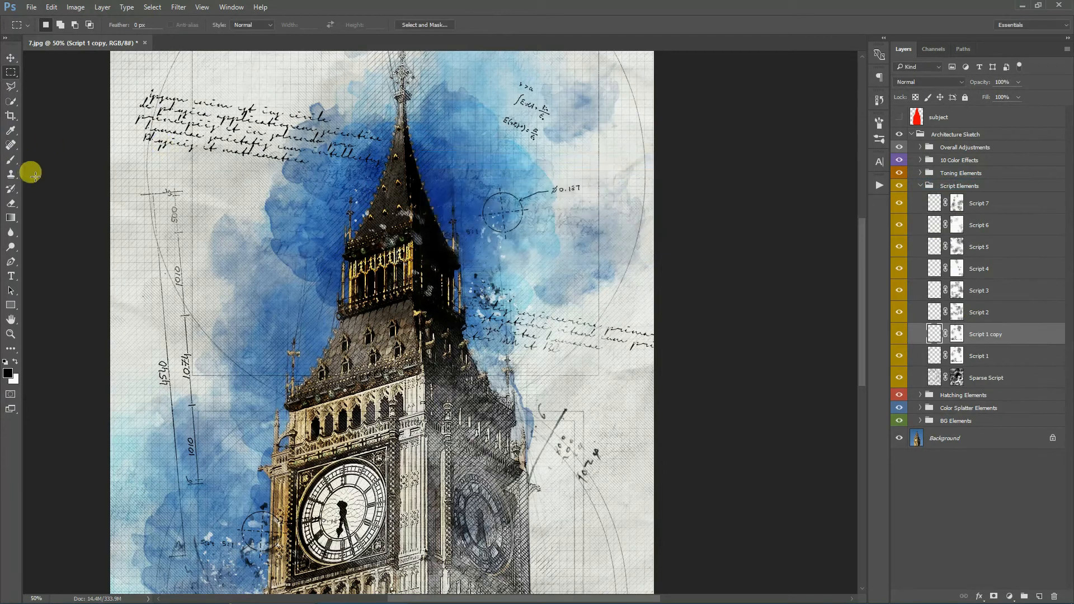
{"action": "left_click", "coordinate": [10, 58]}
{"action": "left_click_drag", "start_coordinate": [240, 156], "coordinate": [240, 313]}
- Rotate the Script 1 copy slightly with Free Transform and lower its opacity to 34%
{"action": "left_click", "coordinate": [11, 72]}
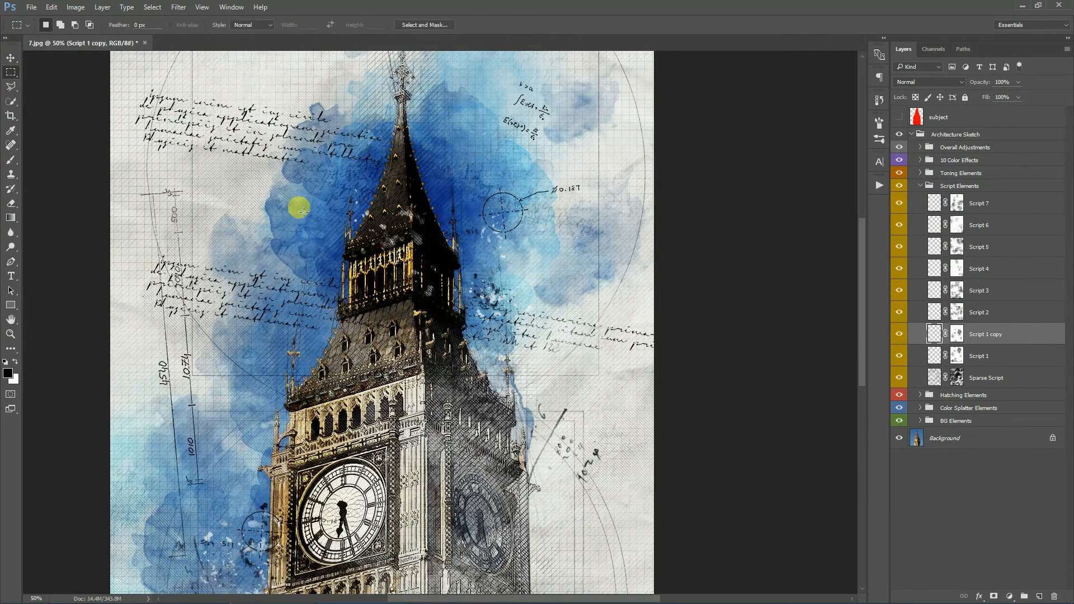
{"action": "right_click", "coordinate": [310, 283]}
{"action": "left_click", "coordinate": [347, 321]}
{"action": "left_click_drag", "start_coordinate": [450, 288], "coordinate": [431, 260]}
{"action": "left_click", "coordinate": [487, 24]}
{"action": "left_click_drag", "start_coordinate": [980, 82], "coordinate": [959, 83]}
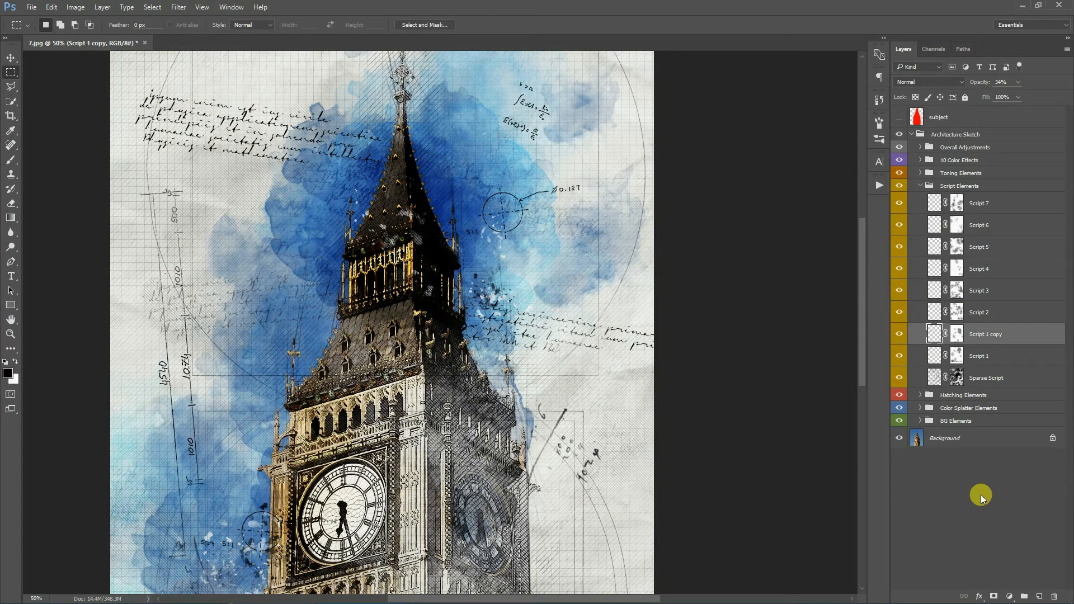
- Collapse Script Elements, fit the image on screen and toggle the Toning Elements group off and on to compare
{"action": "left_click", "coordinate": [920, 186]}
{"action": "left_click", "coordinate": [956, 173]}
{"action": "left_click", "coordinate": [898, 173]}
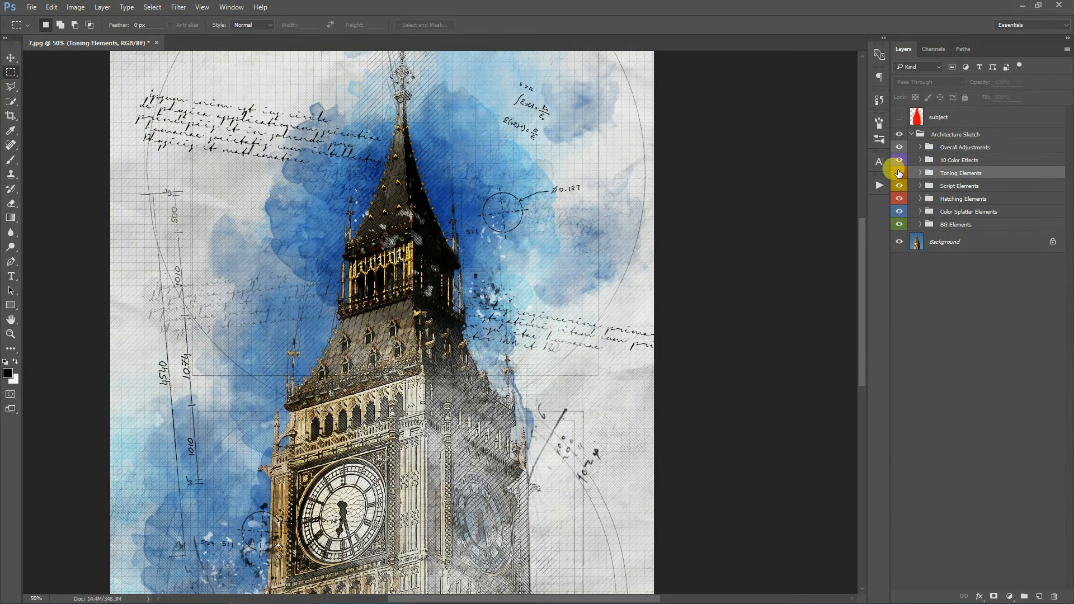
{"action": "left_click", "coordinate": [899, 173]}
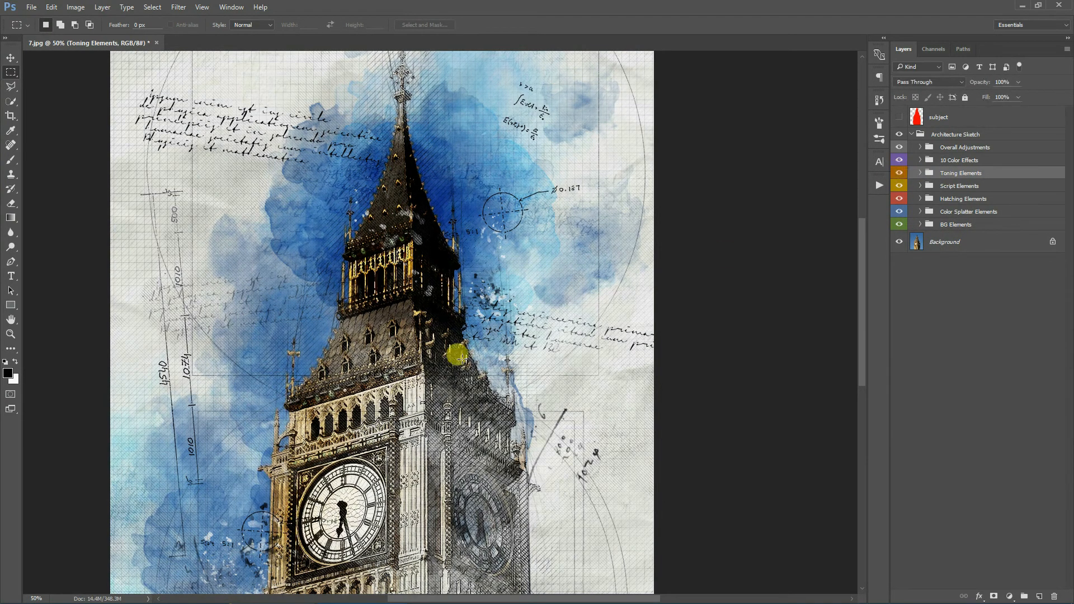
{"action": "left_click", "coordinate": [4, 333]}
{"action": "left_click", "coordinate": [303, 26]}
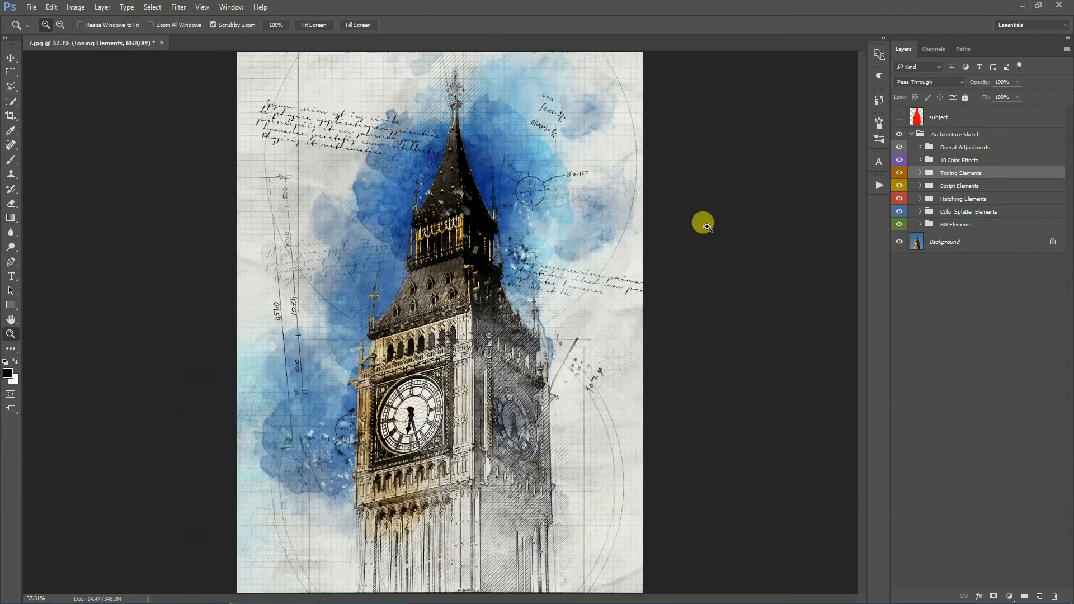
{"action": "left_click", "coordinate": [899, 174]}
{"action": "left_click", "coordinate": [900, 174]}
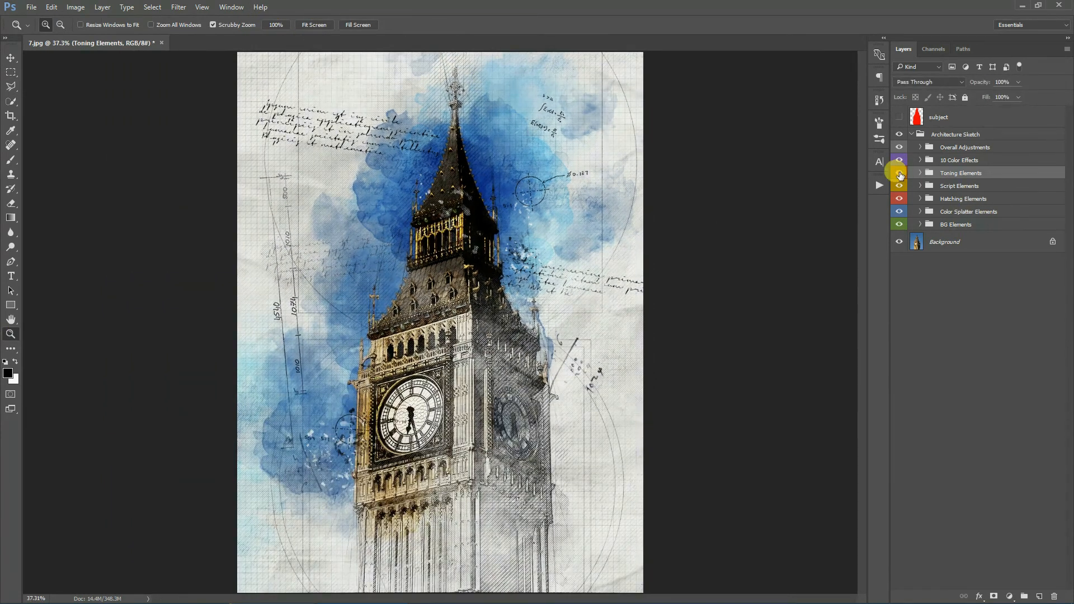
- Expand the 10 Color Effects group, select Color Effect 01 and toggle it on and off
{"action": "left_click", "coordinate": [990, 161]}
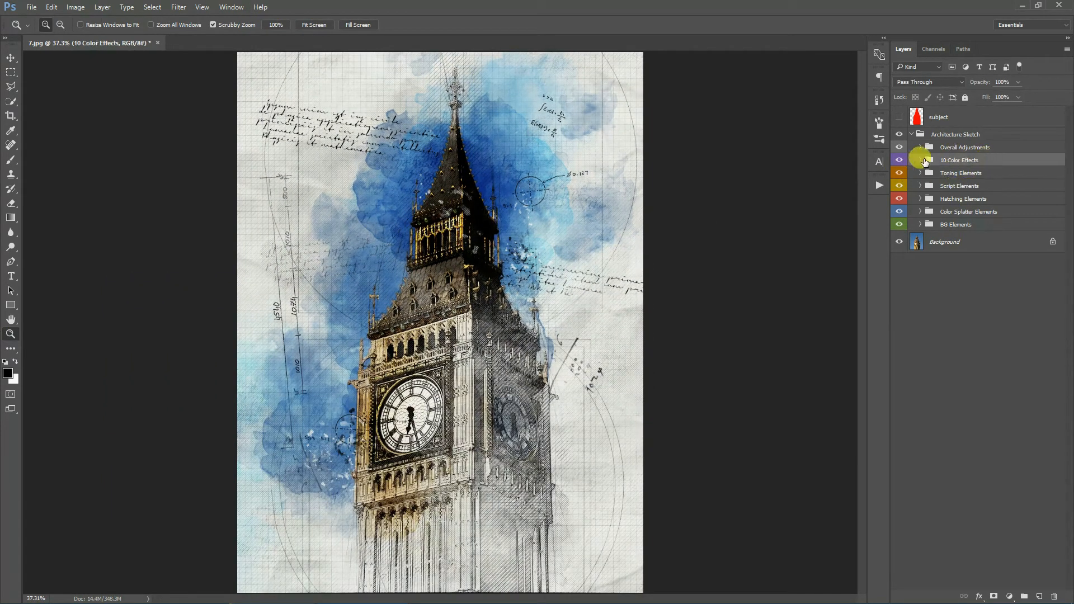
{"action": "left_click", "coordinate": [920, 160]}
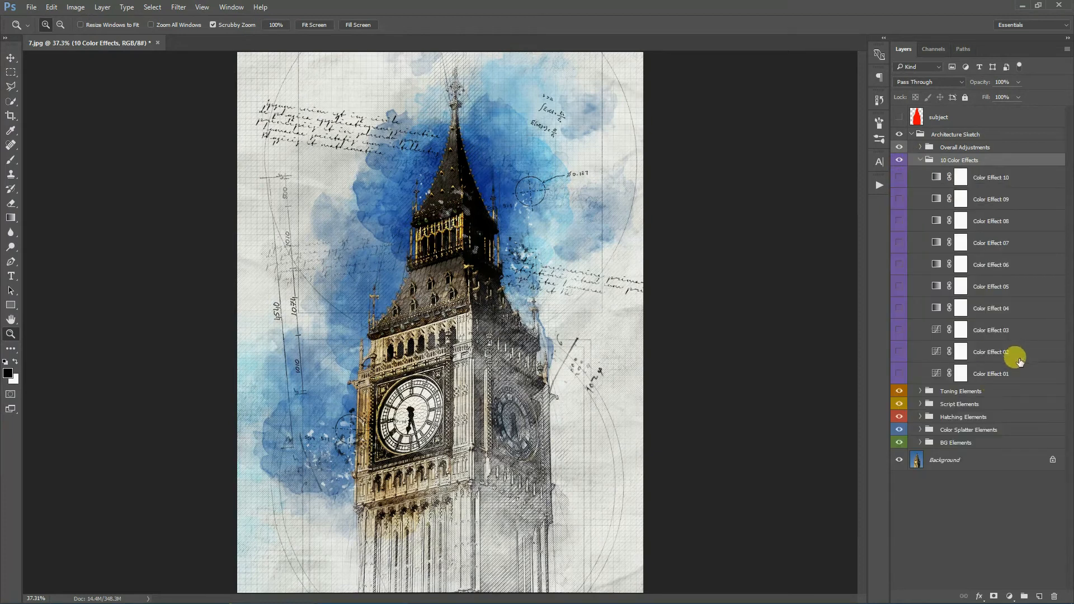
{"action": "left_click", "coordinate": [1023, 375]}
{"action": "left_click", "coordinate": [899, 374]}
{"action": "left_click", "coordinate": [899, 374]}
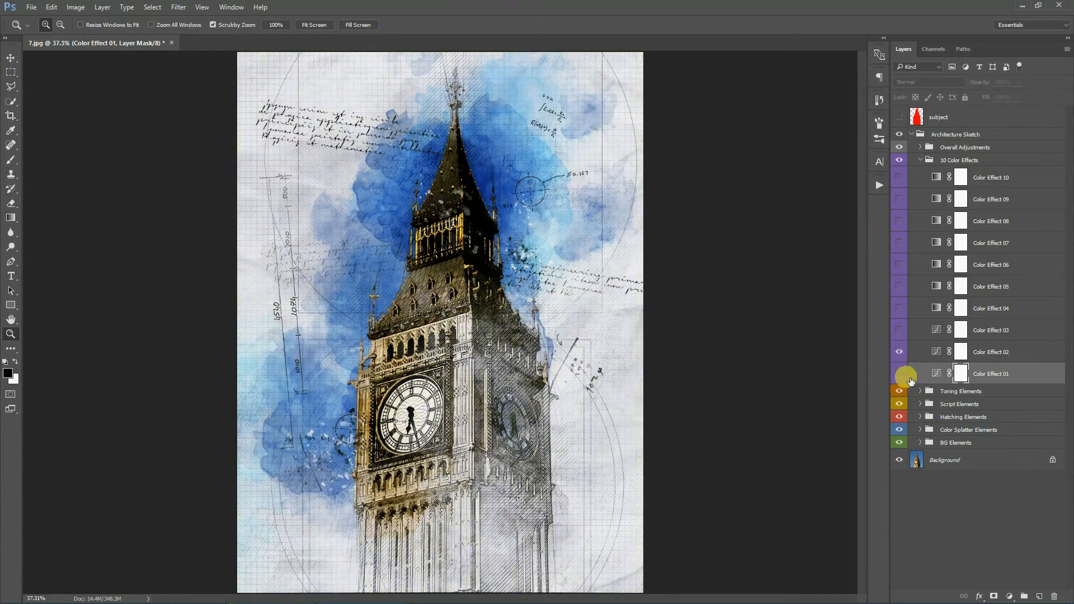
- Preview Color Effect 03 through Color Effect 10 by switching each layer on and off in turn
{"action": "left_click", "coordinate": [898, 331]}
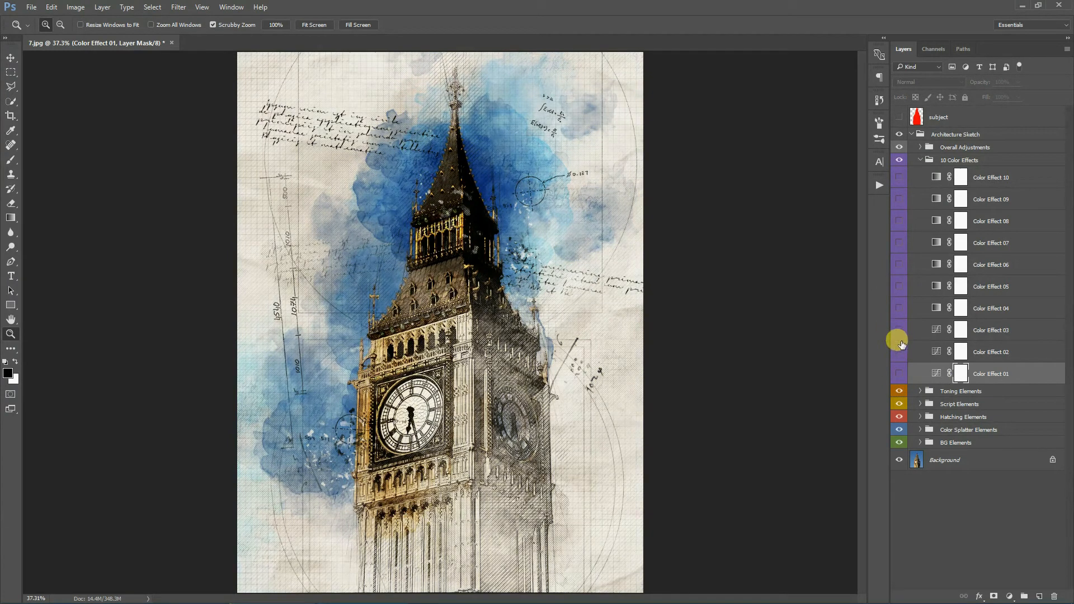
{"action": "left_click", "coordinate": [899, 309]}
{"action": "left_click", "coordinate": [899, 287]}
{"action": "left_click", "coordinate": [897, 289]}
{"action": "left_click", "coordinate": [897, 270]}
{"action": "left_click", "coordinate": [897, 267]}
{"action": "left_click", "coordinate": [899, 243]}
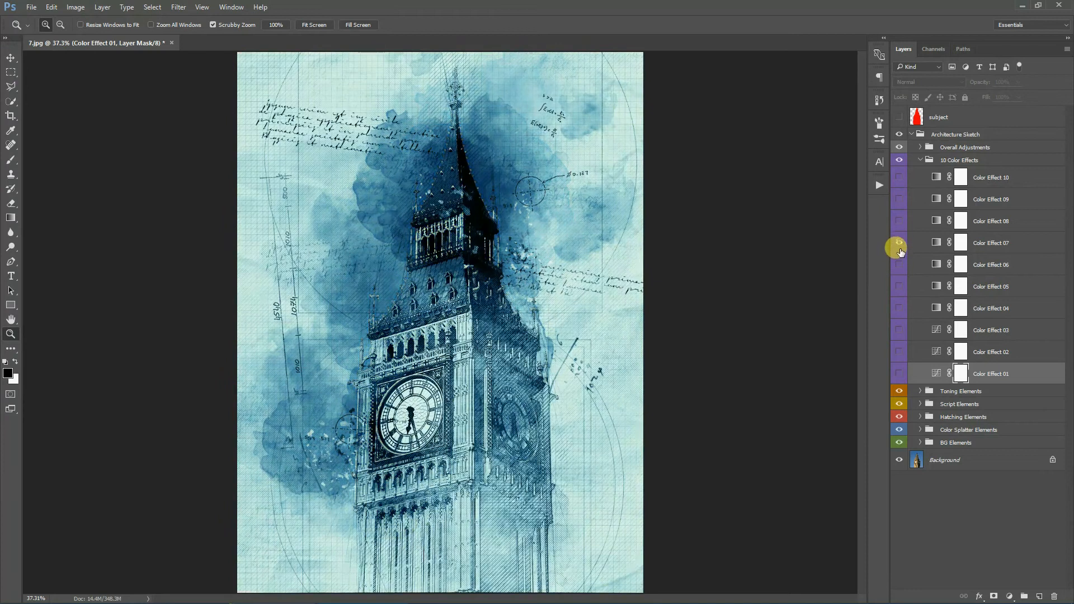
{"action": "left_click", "coordinate": [898, 244]}
{"action": "left_click", "coordinate": [899, 222]}
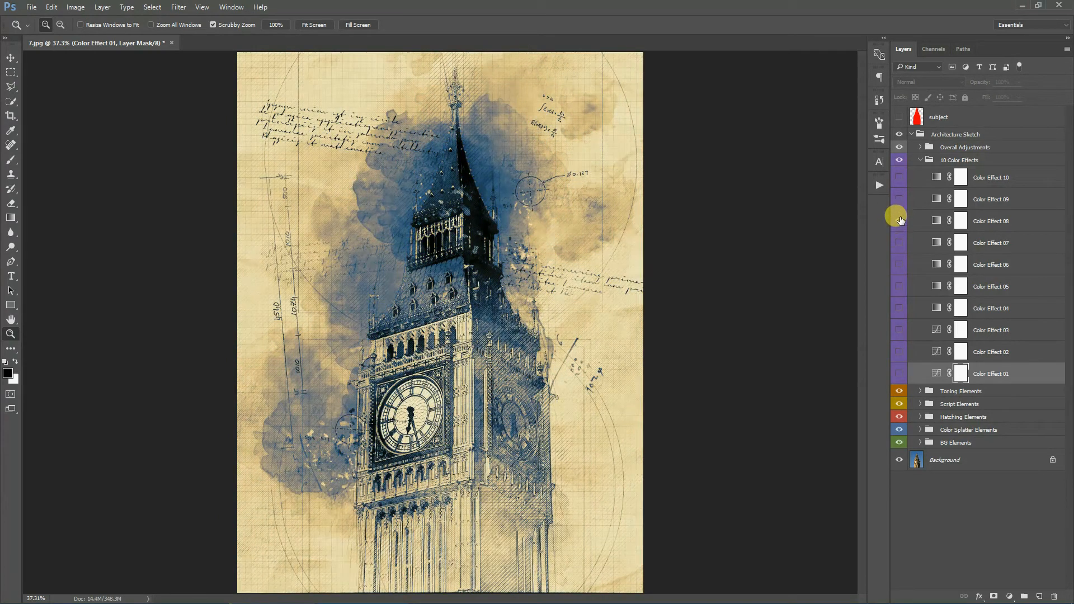
{"action": "left_click", "coordinate": [899, 221]}
{"action": "left_click", "coordinate": [898, 200]}
{"action": "left_click", "coordinate": [899, 200]}
{"action": "left_click", "coordinate": [898, 178]}
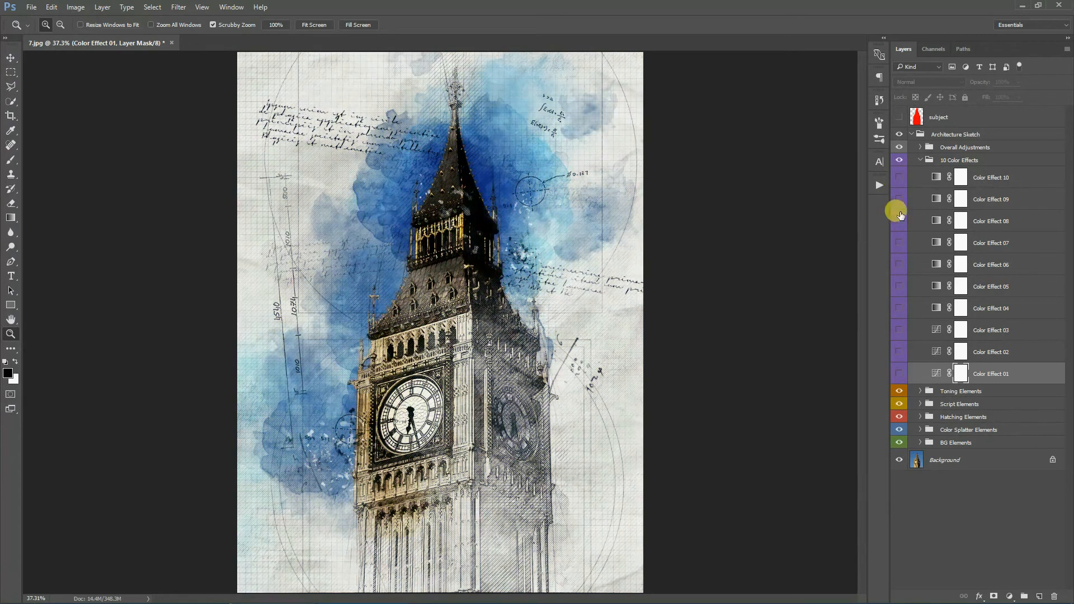
- Expand the Overall Adjustments group and preview the Black & White and Invert layers, toggling Color Splatter Elements off and on
{"action": "left_click", "coordinate": [921, 160]}
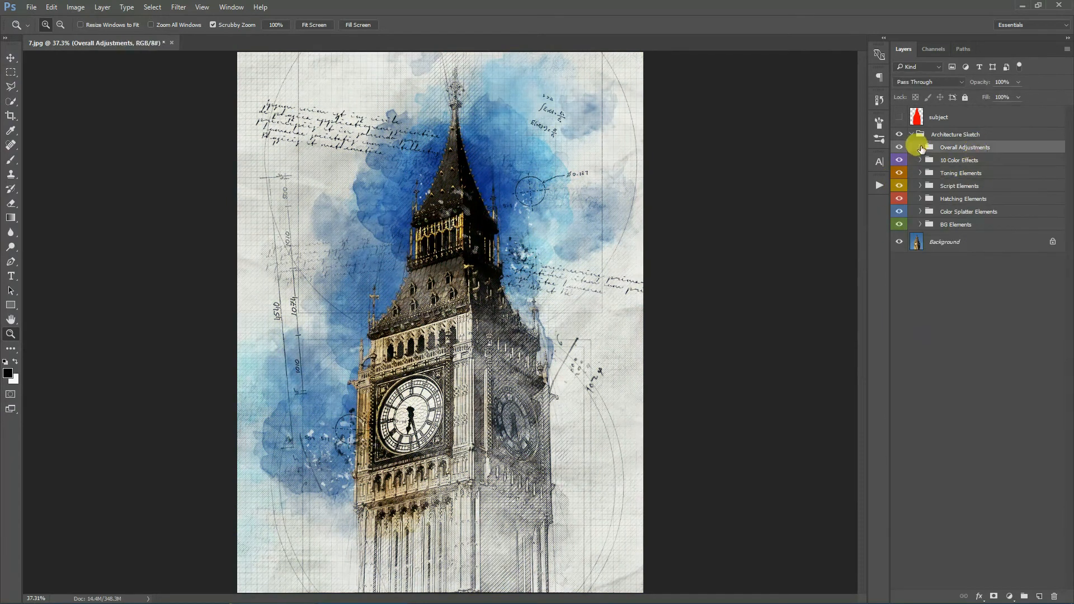
{"action": "left_click", "coordinate": [919, 146]}
{"action": "left_click", "coordinate": [899, 335]}
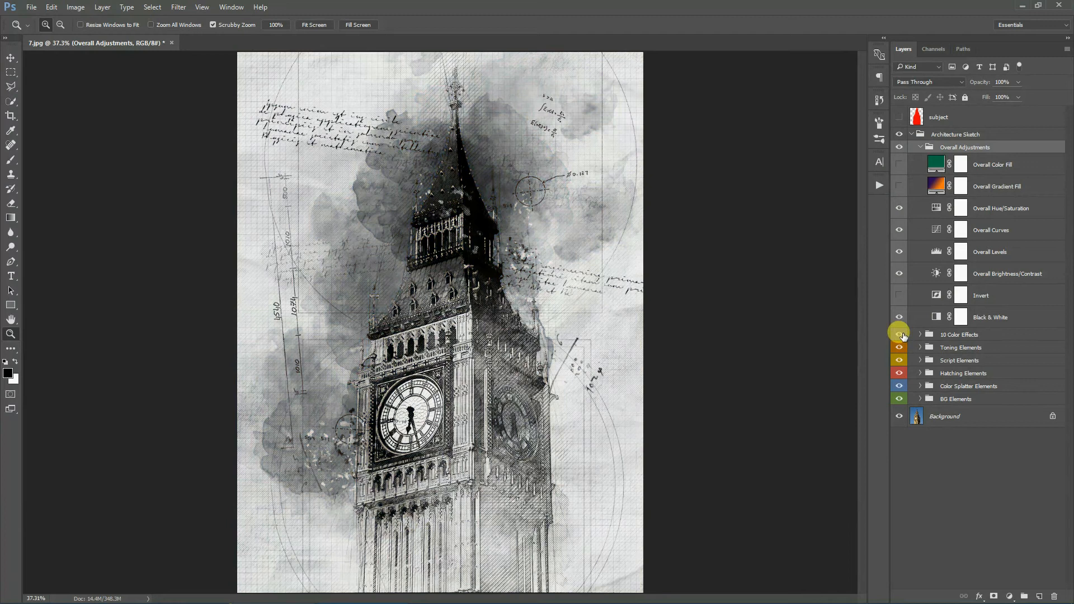
{"action": "left_click", "coordinate": [898, 295]}
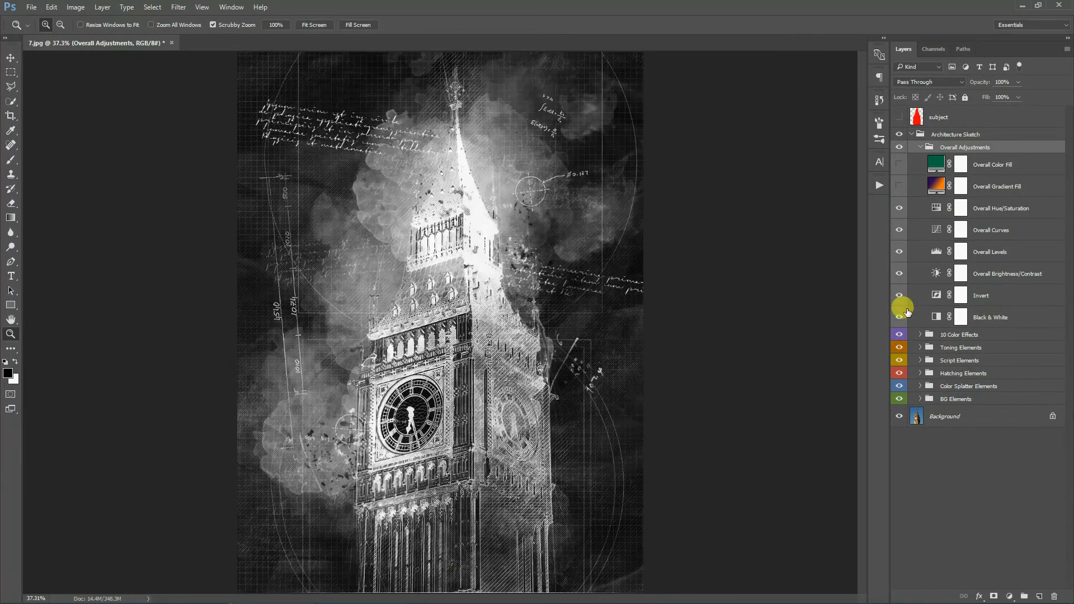
{"action": "left_click", "coordinate": [898, 386]}
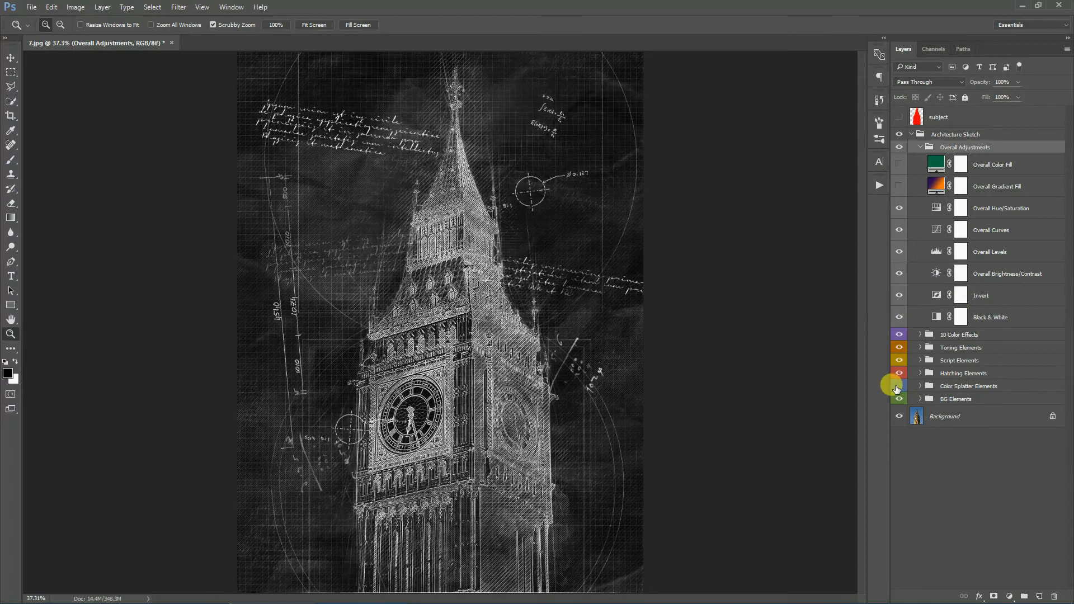
{"action": "left_click", "coordinate": [899, 386]}
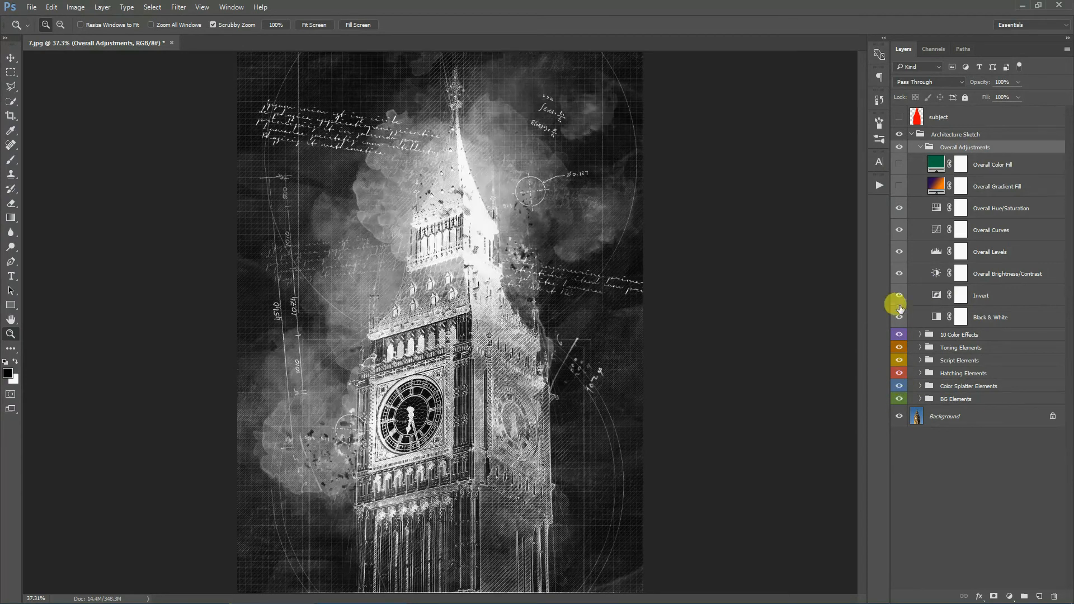
{"action": "left_click", "coordinate": [899, 295]}
- Set the Overall Brightness/Contrast layer's contrast to 12, then switch that layer off
{"action": "double_click", "coordinate": [935, 274]}
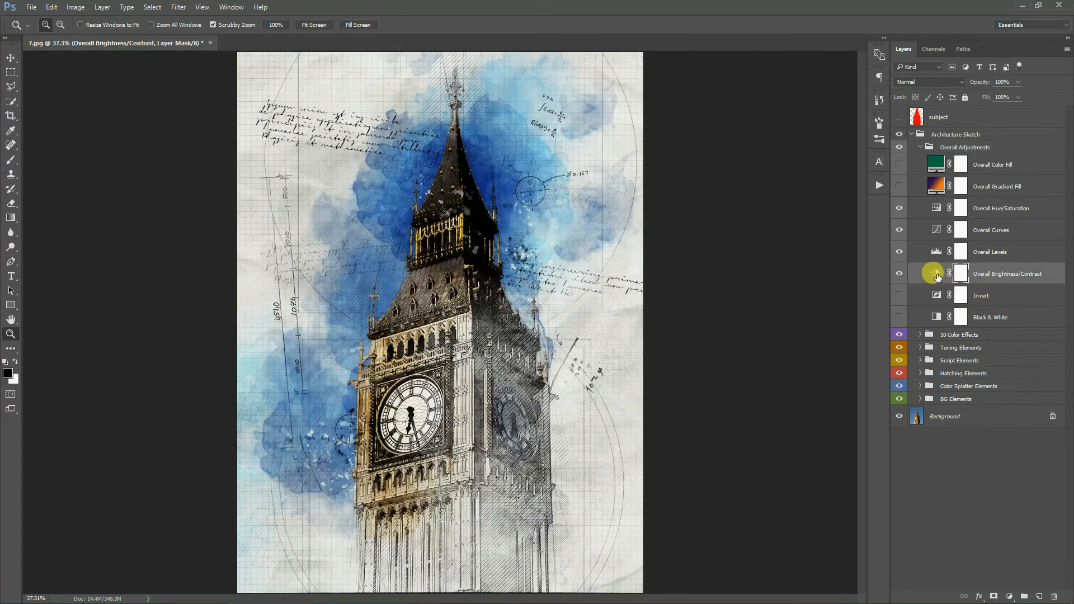
{"action": "left_click_drag", "start_coordinate": [950, 294], "coordinate": [955, 315]}
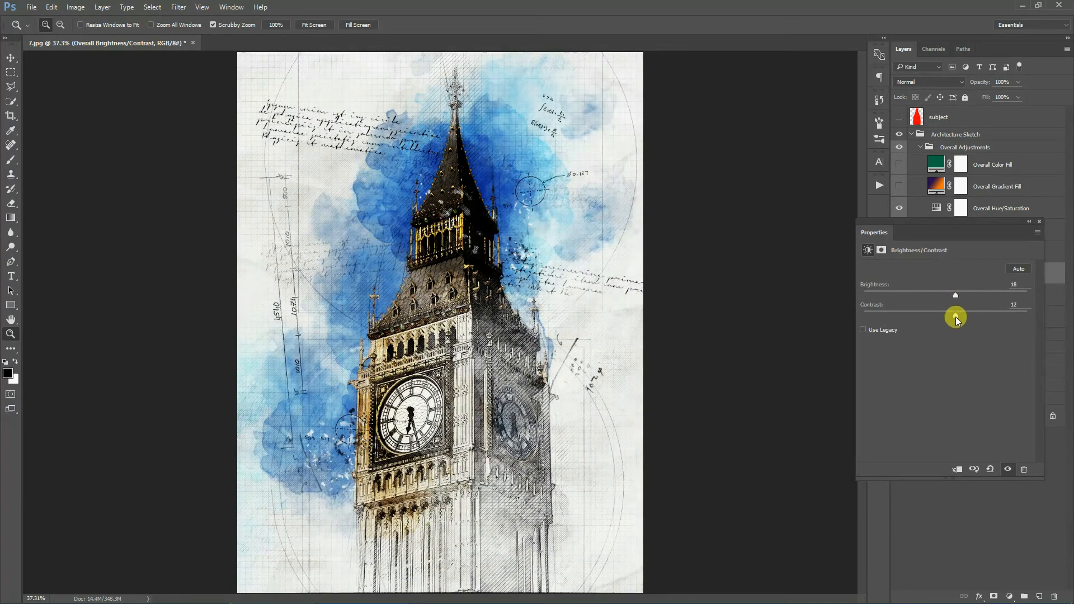
{"action": "left_click", "coordinate": [1041, 224]}
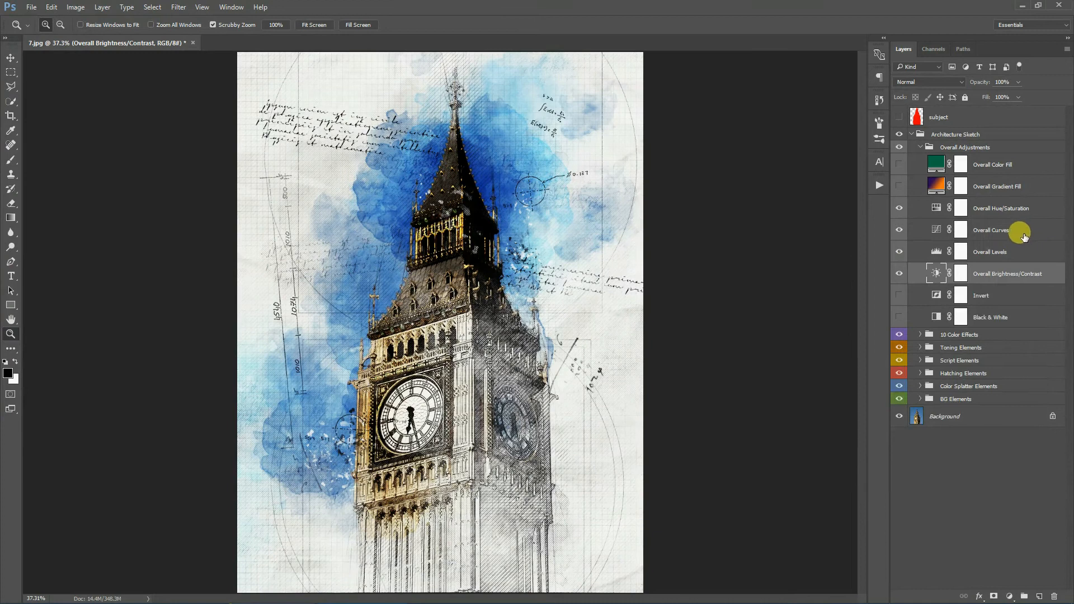
{"action": "left_click", "coordinate": [898, 273]}
- Move the Overall Levels black and white input sliders slightly inward, then switch the Levels layer off
{"action": "double_click", "coordinate": [928, 252]}
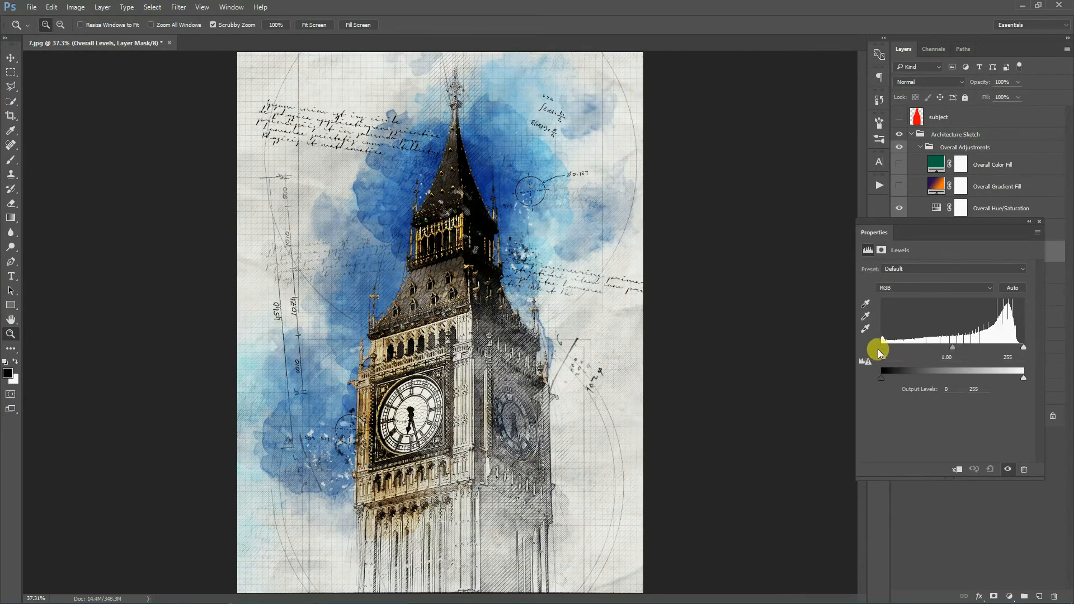
{"action": "left_click_drag", "start_coordinate": [880, 347], "coordinate": [890, 348]}
{"action": "left_click_drag", "start_coordinate": [1023, 348], "coordinate": [1018, 347]}
{"action": "left_click", "coordinate": [1039, 221]}
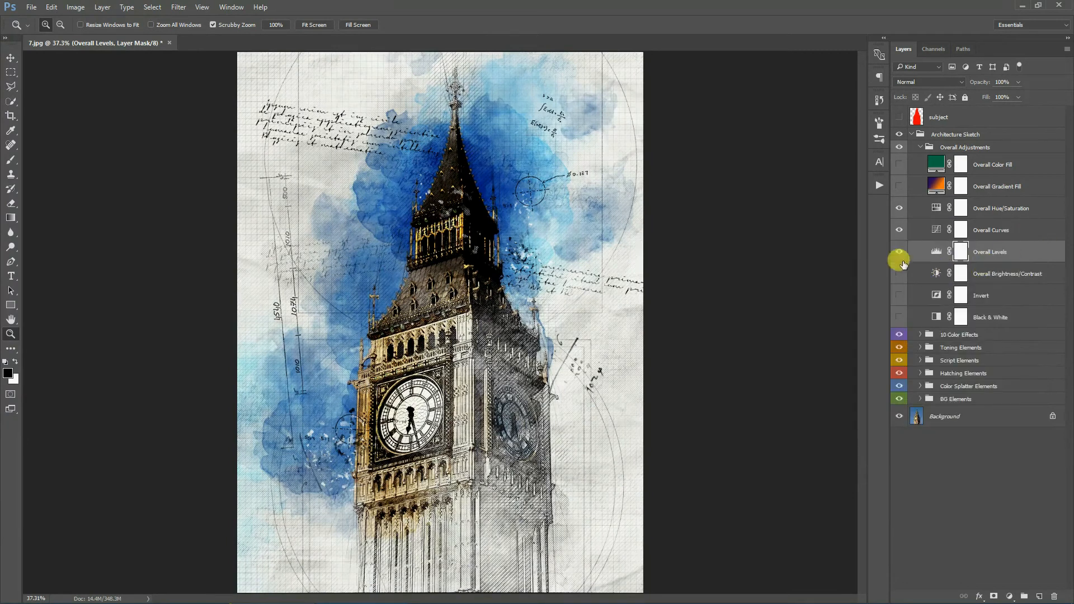
{"action": "left_click", "coordinate": [899, 251]}
- Bend the Blue channel curve of the Overall Curves layer with two points and lower its opacity to 27%
{"action": "left_click", "coordinate": [935, 233]}
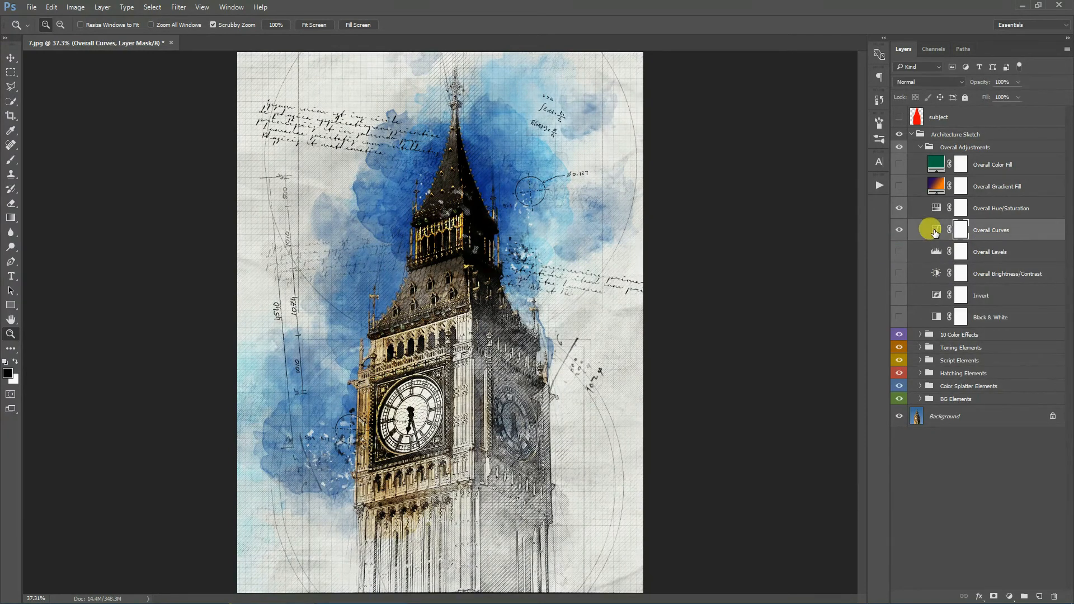
{"action": "double_click", "coordinate": [936, 232]}
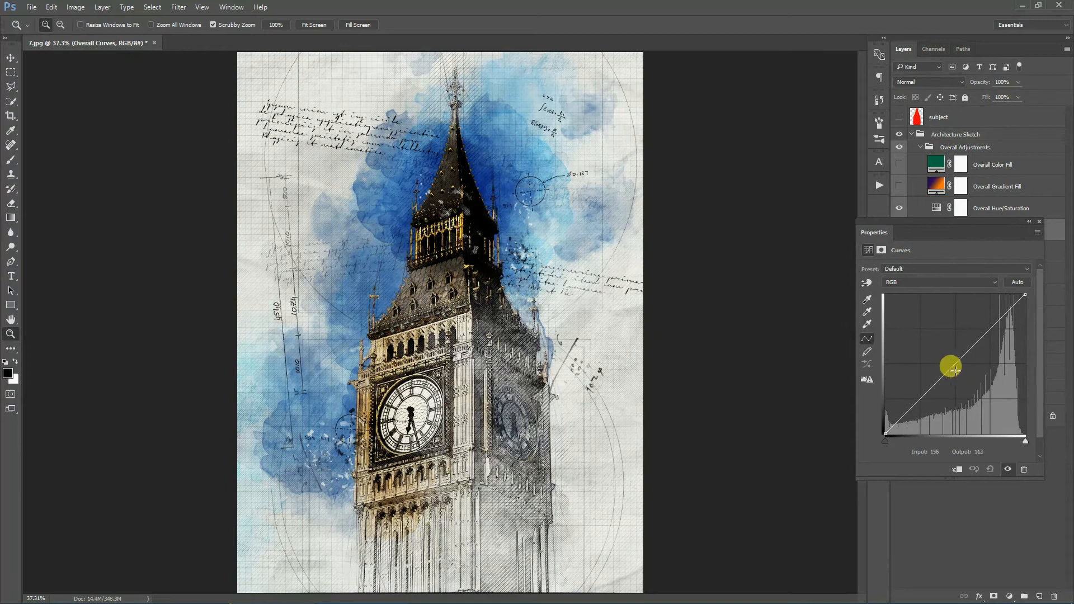
{"action": "left_click", "coordinate": [970, 283]}
{"action": "left_click", "coordinate": [890, 311]}
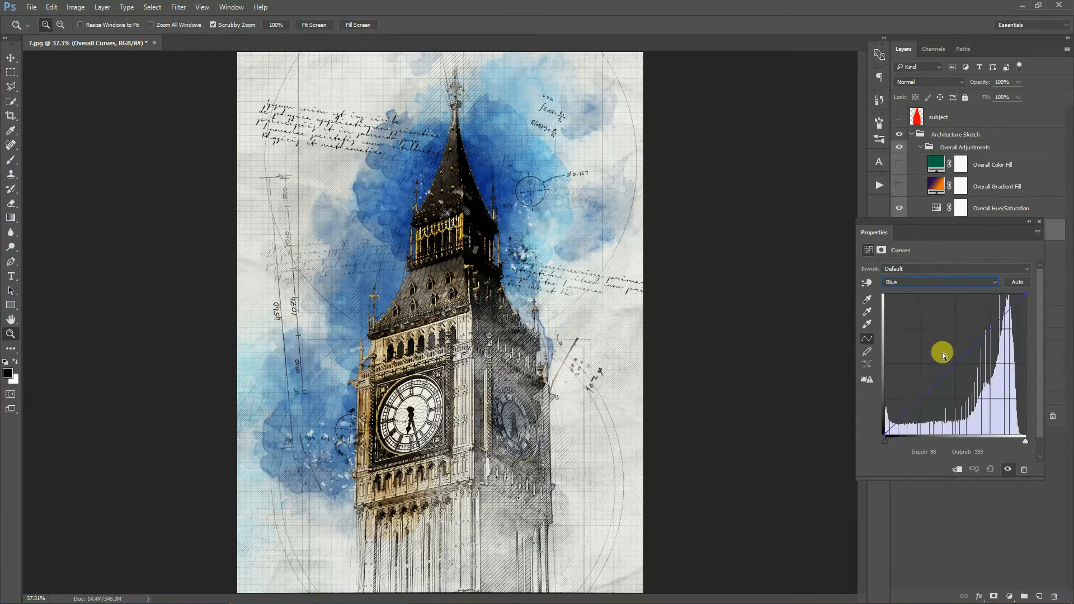
{"action": "left_click", "coordinate": [954, 365]}
{"action": "mouse_move", "coordinate": [983, 336]}
{"action": "left_mouse_down"}
{"action": "mouse_move", "coordinate": [982, 327]}
{"action": "mouse_move", "coordinate": [997, 333]}
{"action": "left_mouse_up"}
{"action": "left_click_drag", "start_coordinate": [908, 407], "coordinate": [909, 400]}
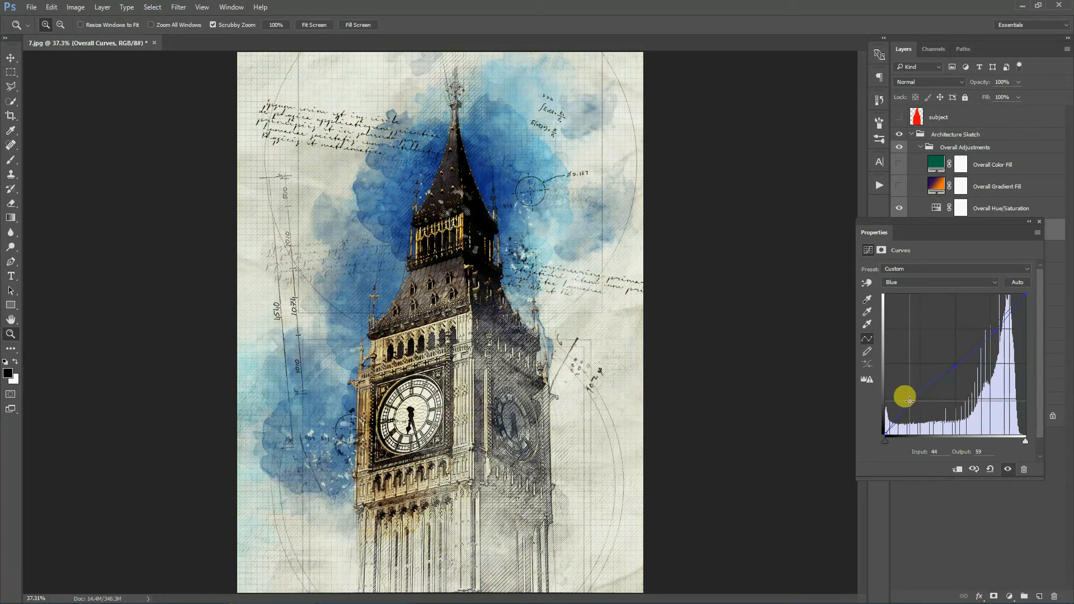
{"action": "left_click", "coordinate": [1038, 222]}
{"action": "left_click_drag", "start_coordinate": [977, 84], "coordinate": [920, 88]}
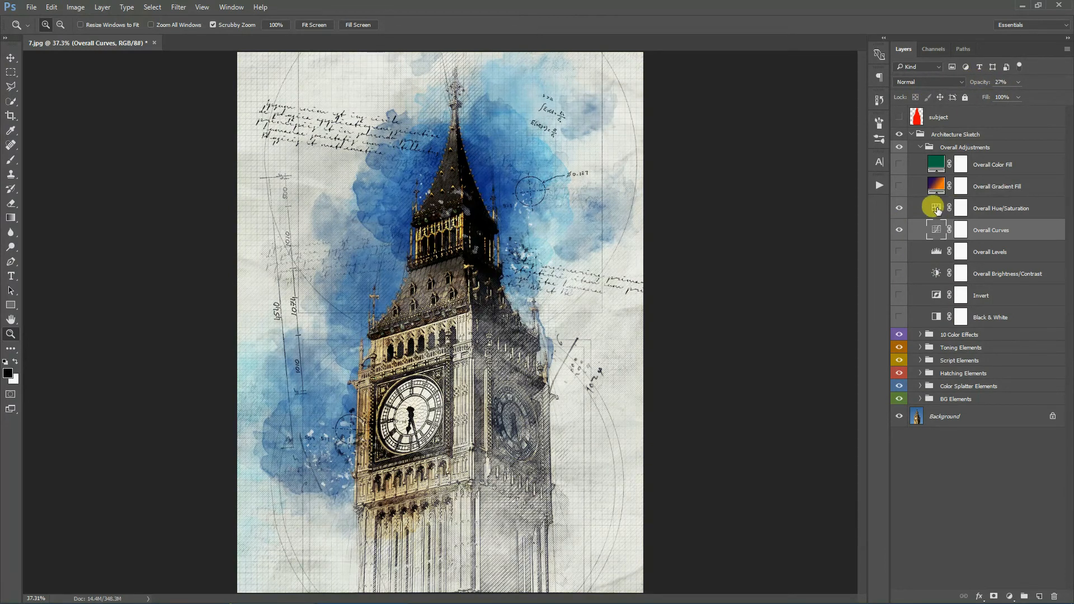
- Set the Overall Hue/Saturation layer's hue and saturation both to 0
{"action": "double_click", "coordinate": [937, 209]}
{"action": "mouse_move", "coordinate": [941, 312]}
{"action": "left_mouse_down"}
{"action": "mouse_move", "coordinate": [856, 309]}
{"action": "mouse_move", "coordinate": [962, 313]}
{"action": "mouse_move", "coordinate": [942, 313]}
{"action": "left_mouse_up"}
{"action": "left_click", "coordinate": [1012, 296]}
{"action": "type", "text": "0"}
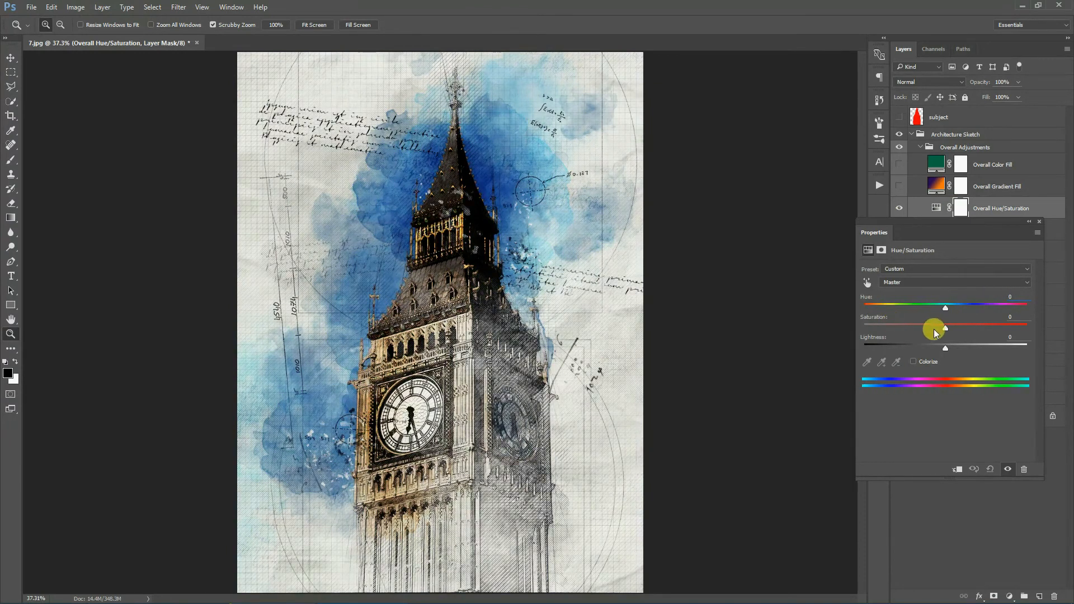
{"action": "left_click_drag", "start_coordinate": [992, 328], "coordinate": [944, 328]}
{"action": "left_click", "coordinate": [1012, 317]}
{"action": "type", "text": "0"}
{"action": "left_click", "coordinate": [1038, 222]}
- Switch on the Overall Gradient Fill layer and try several blend modes, settling on Overlay
{"action": "left_click", "coordinate": [1031, 190]}
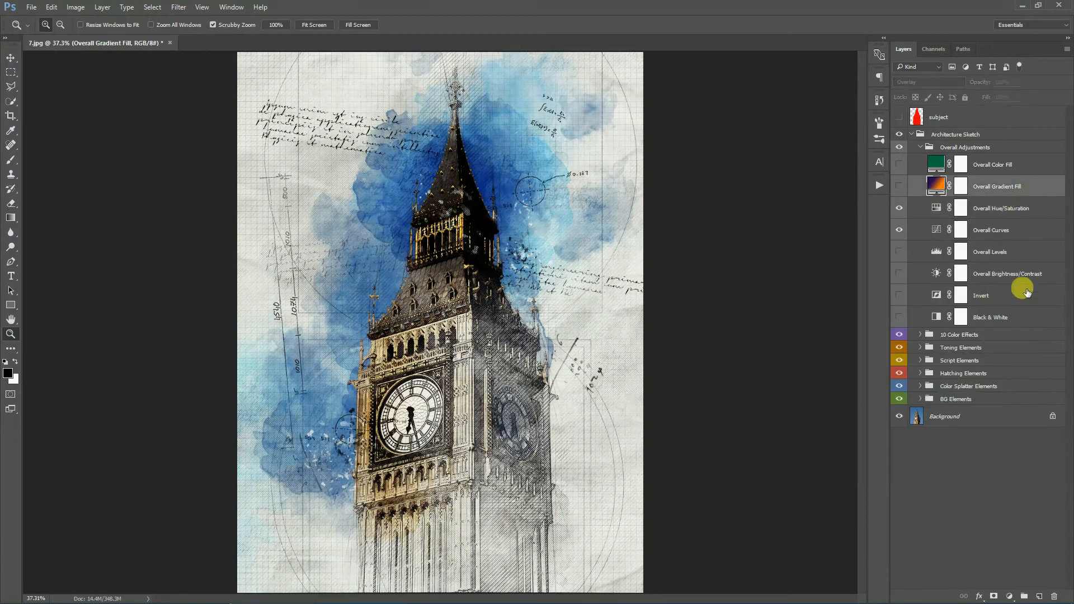
{"action": "left_click", "coordinate": [898, 186]}
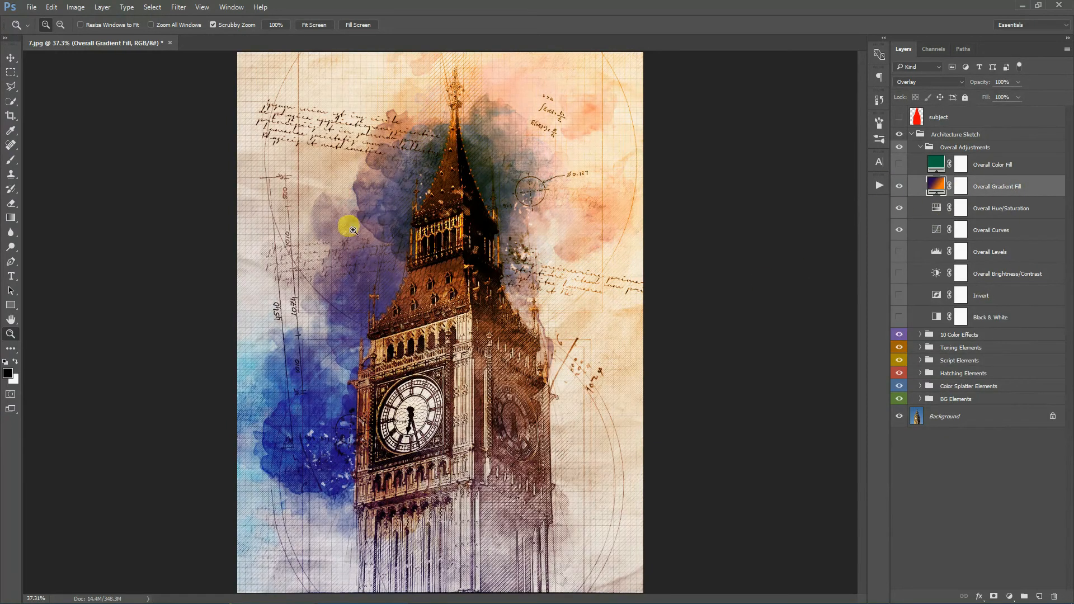
{"action": "left_click", "coordinate": [929, 84]}
{"action": "left_click", "coordinate": [905, 134]}
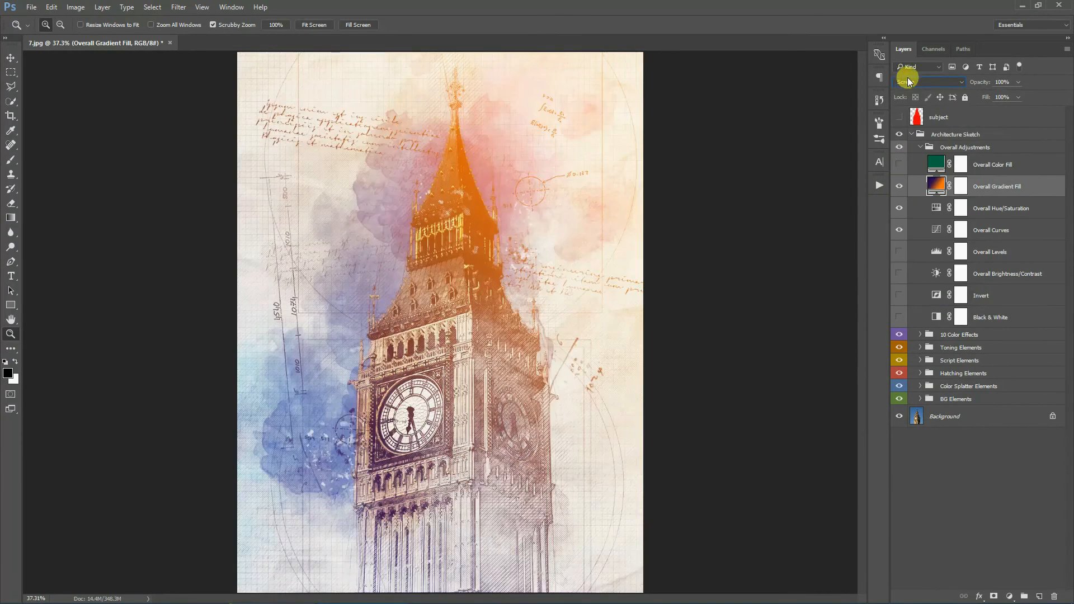
{"action": "left_click", "coordinate": [928, 81]}
{"action": "left_click", "coordinate": [904, 290]}
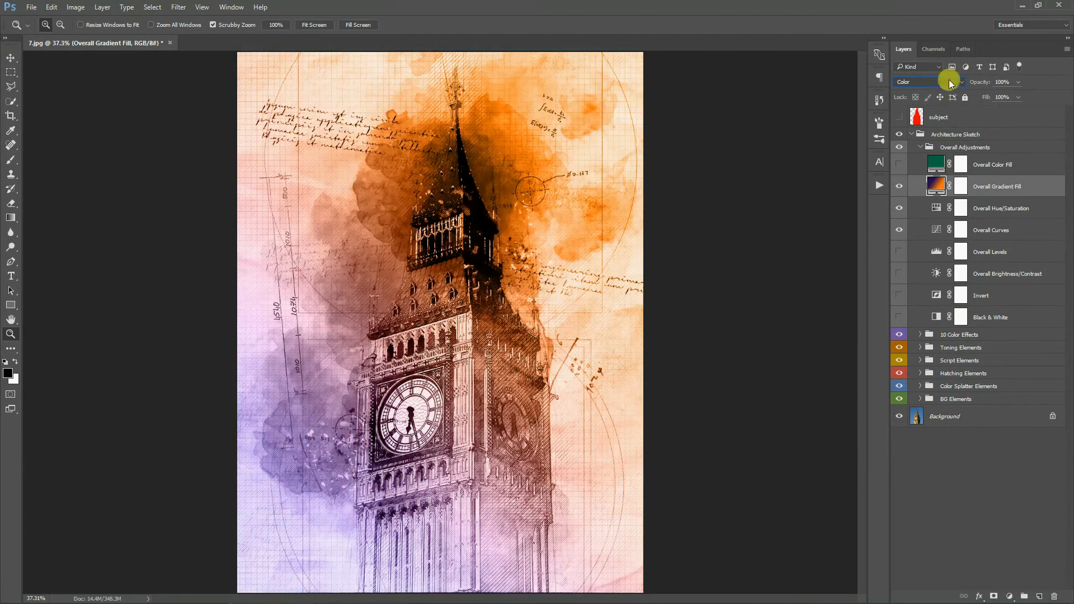
{"action": "left_click", "coordinate": [917, 81]}
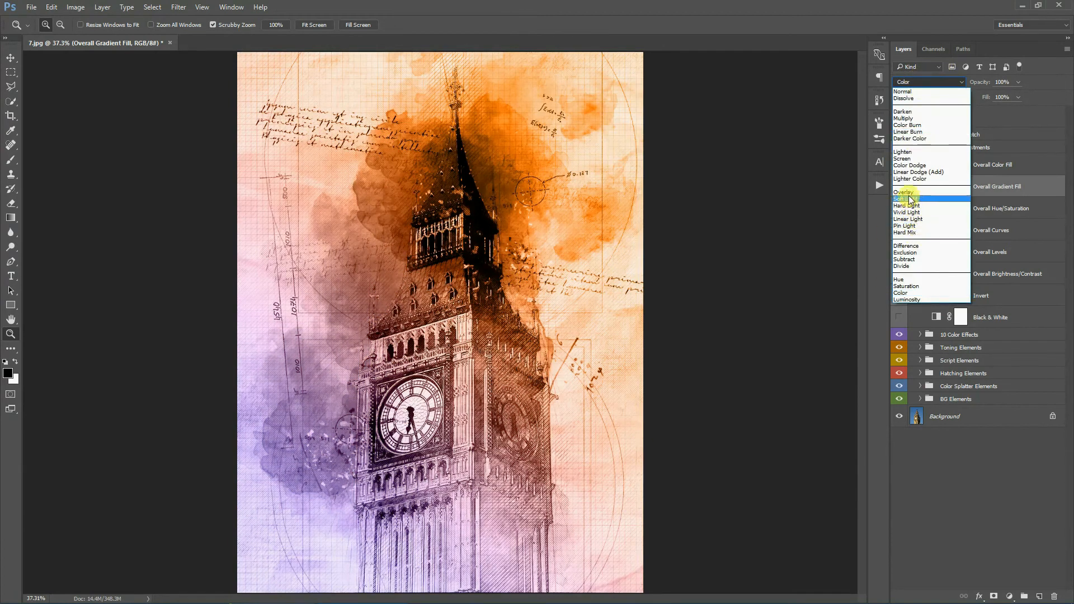
{"action": "left_click", "coordinate": [911, 202]}
{"action": "key", "text": "Up"}
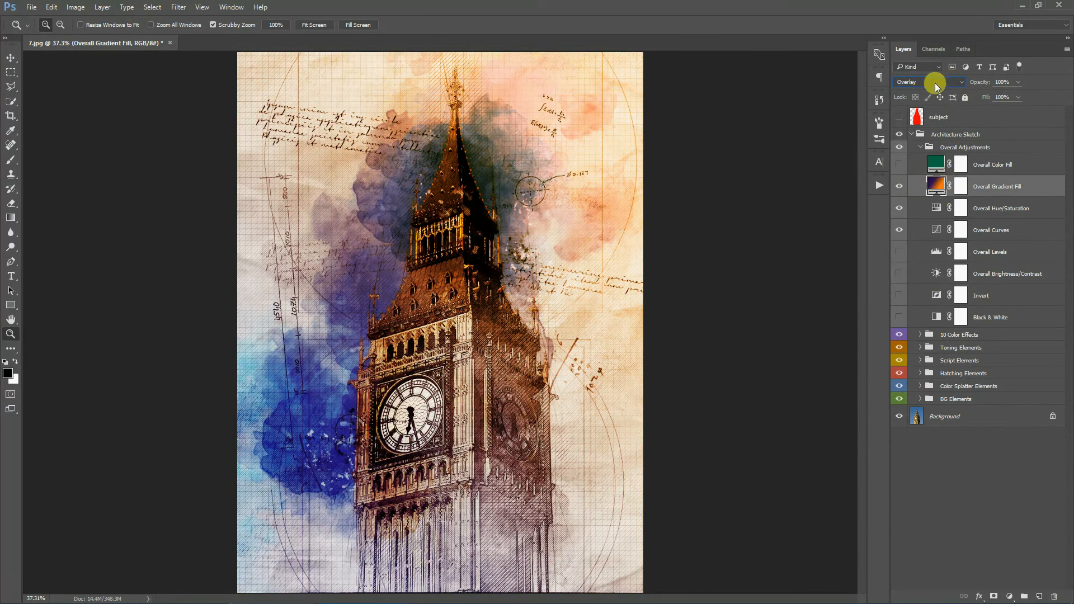
- Replace the Overall Gradient Fill's gradient with a blue-red-yellow preset from the Gradient Editor
{"action": "double_click", "coordinate": [935, 184]}
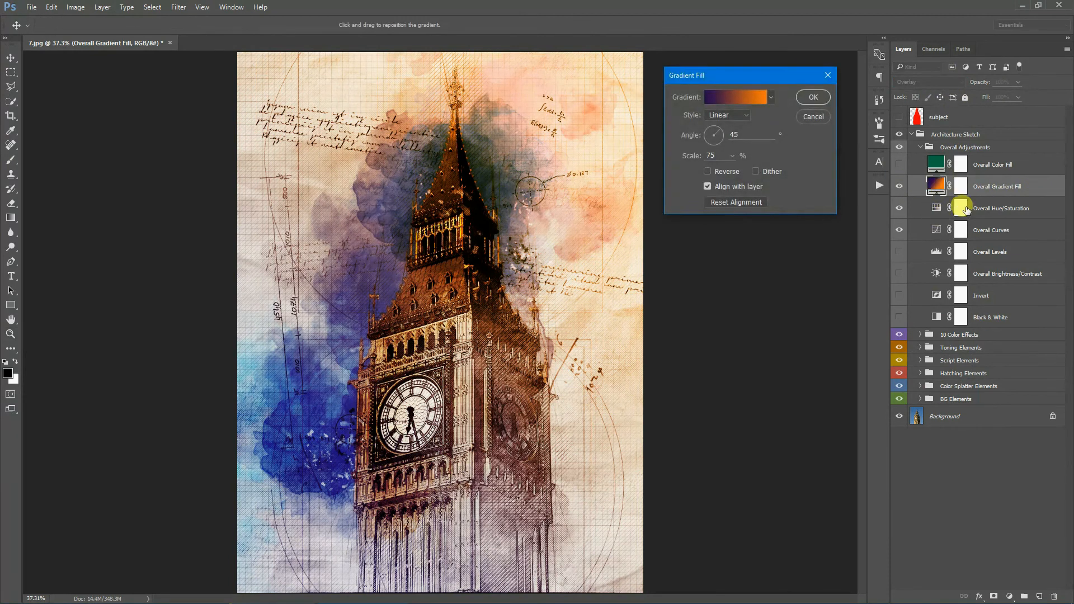
{"action": "left_click", "coordinate": [725, 97]}
{"action": "left_click", "coordinate": [764, 71]}
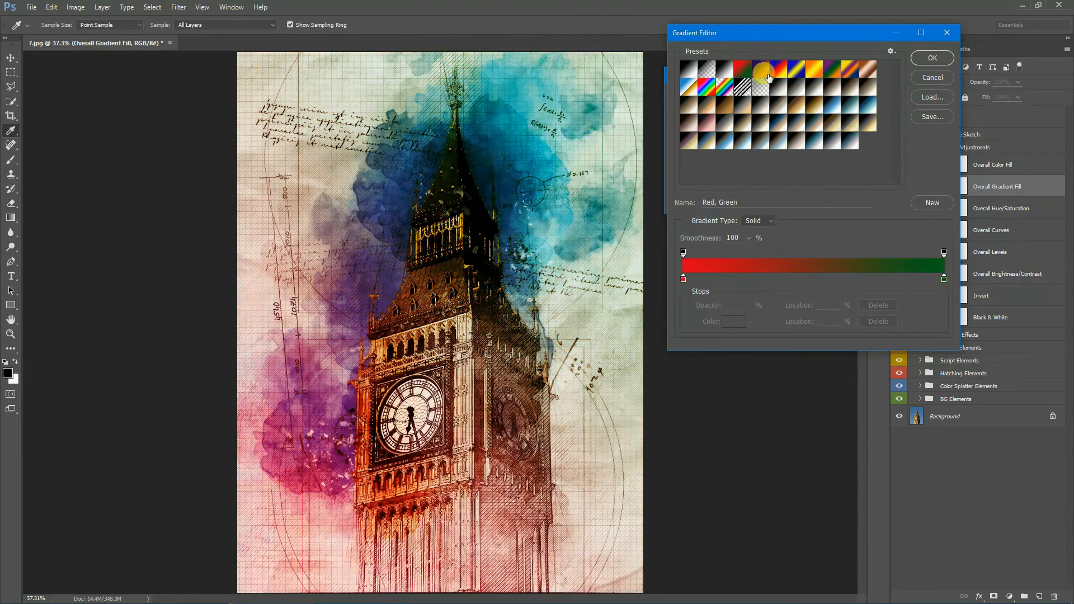
{"action": "left_click", "coordinate": [783, 68]}
{"action": "left_click", "coordinate": [814, 70]}
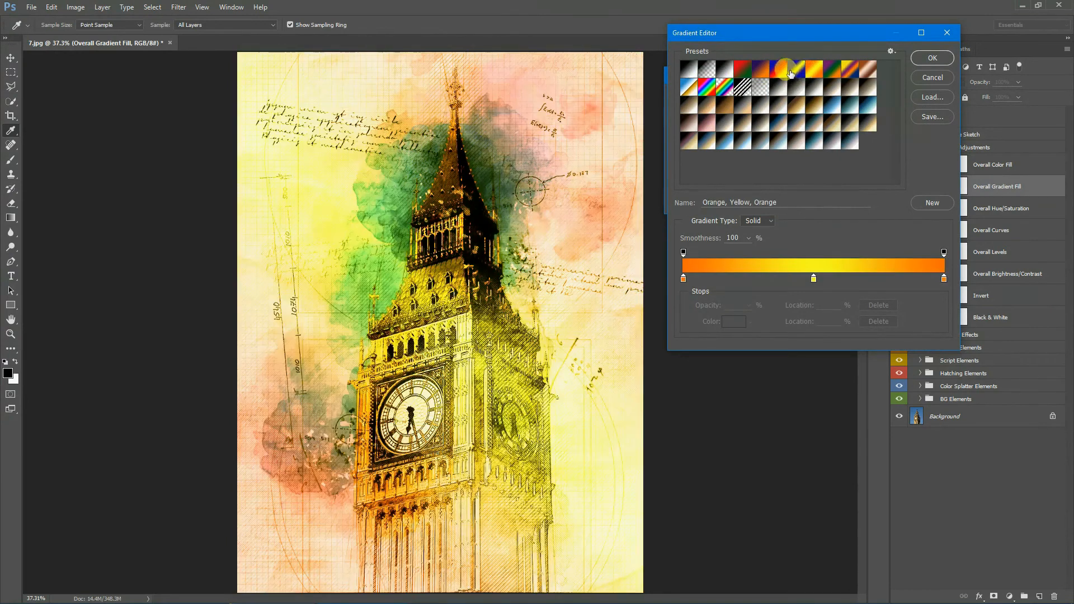
{"action": "left_click", "coordinate": [796, 70]}
{"action": "left_click", "coordinate": [777, 69]}
{"action": "left_click", "coordinate": [931, 59]}
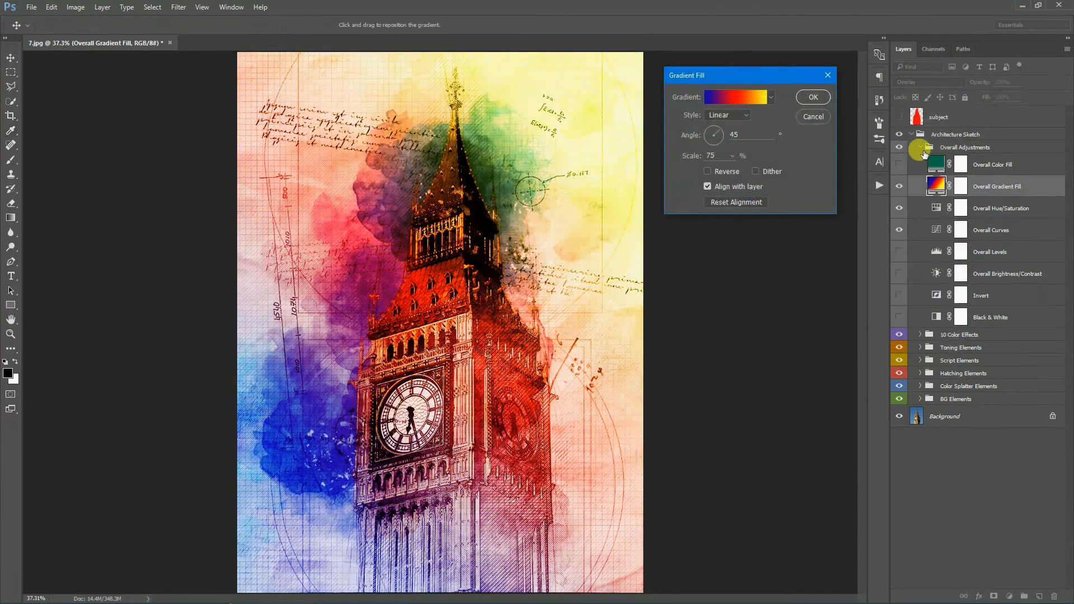
{"action": "left_click", "coordinate": [814, 97]}
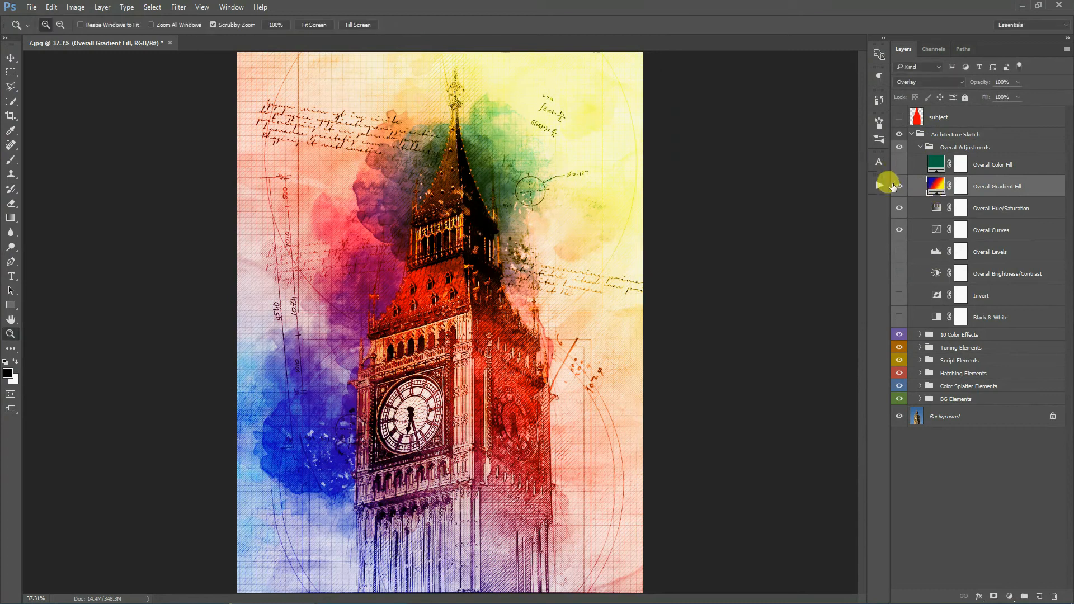
- Hide the gradient fill, preview the Overall Color Fill layer and its color picker, then hide it again
{"action": "left_click", "coordinate": [899, 186]}
{"action": "left_click", "coordinate": [1015, 164]}
{"action": "left_click", "coordinate": [898, 164]}
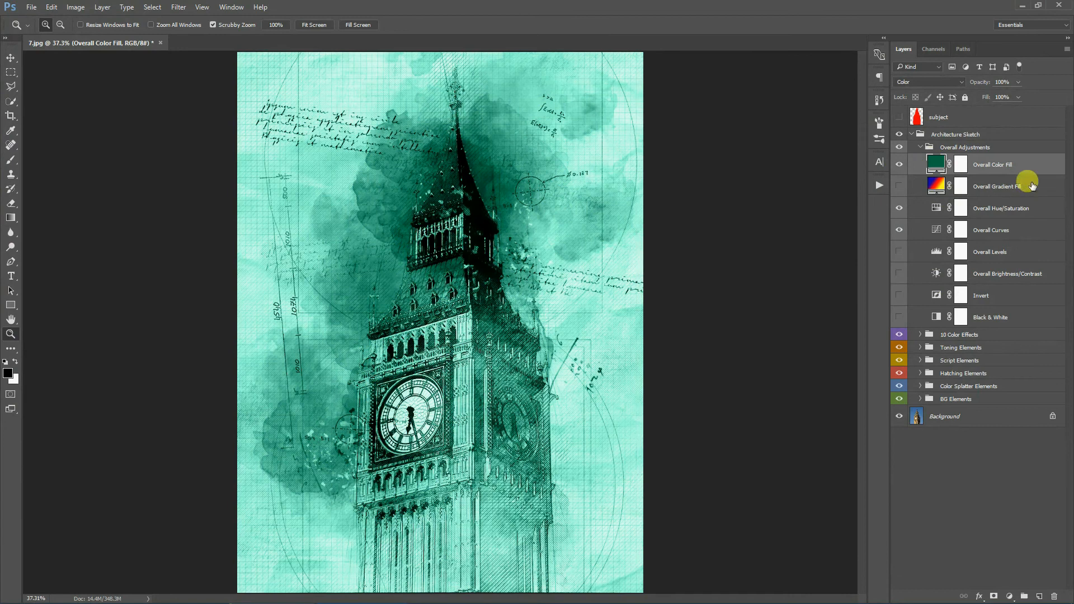
{"action": "left_click_drag", "start_coordinate": [821, 324], "coordinate": [820, 417]}
{"action": "left_click", "coordinate": [876, 356]}
{"action": "left_click", "coordinate": [900, 311]}
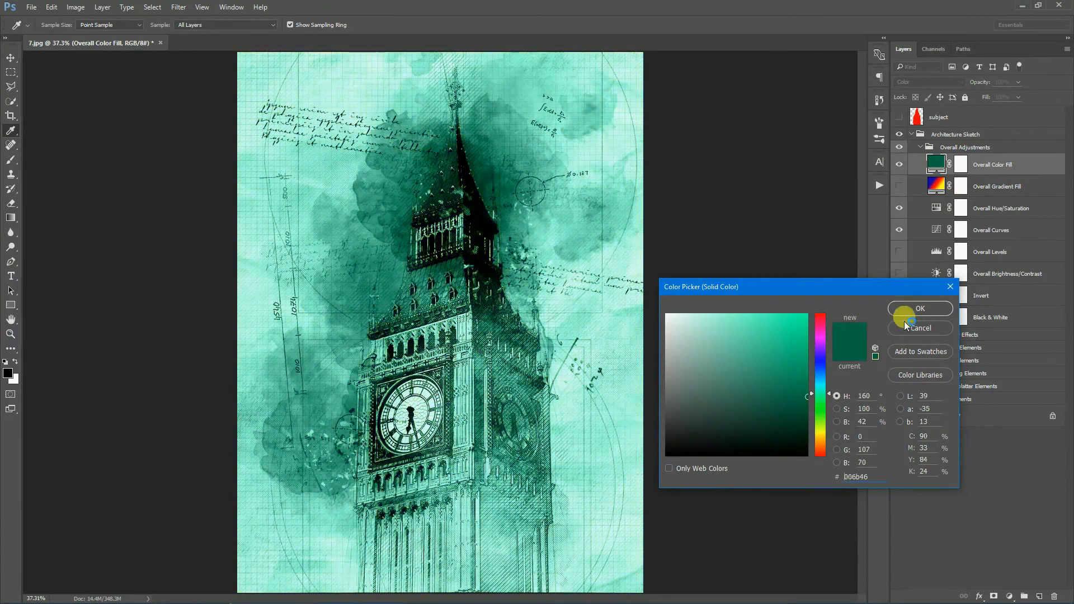
{"action": "left_click", "coordinate": [900, 164]}
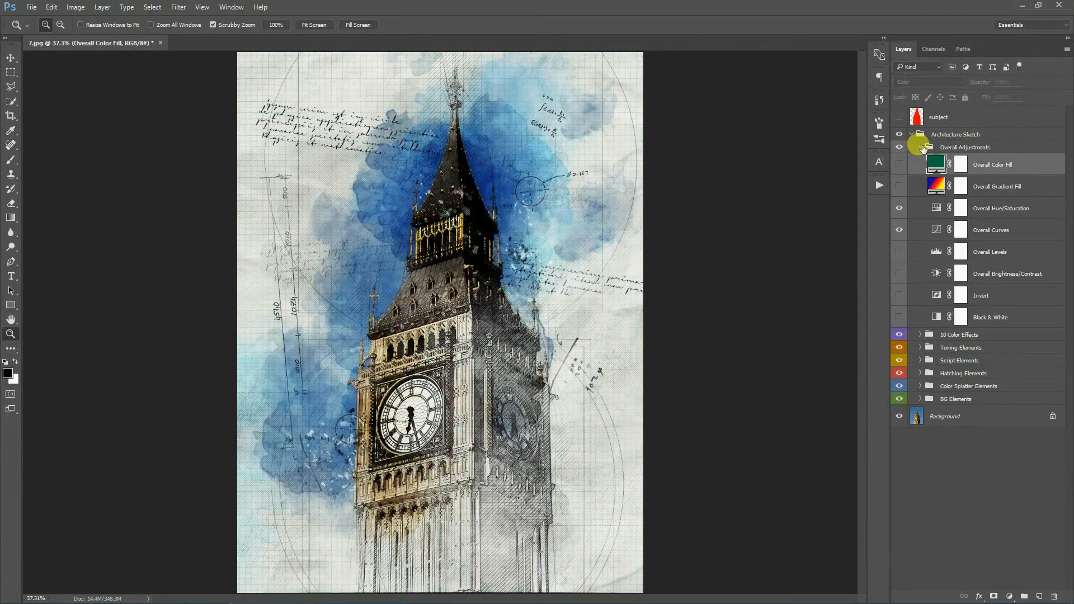
- Collapse Overall Adjustments and play the Blueprint Effect action, continuing past its message
{"action": "left_click", "coordinate": [920, 146]}
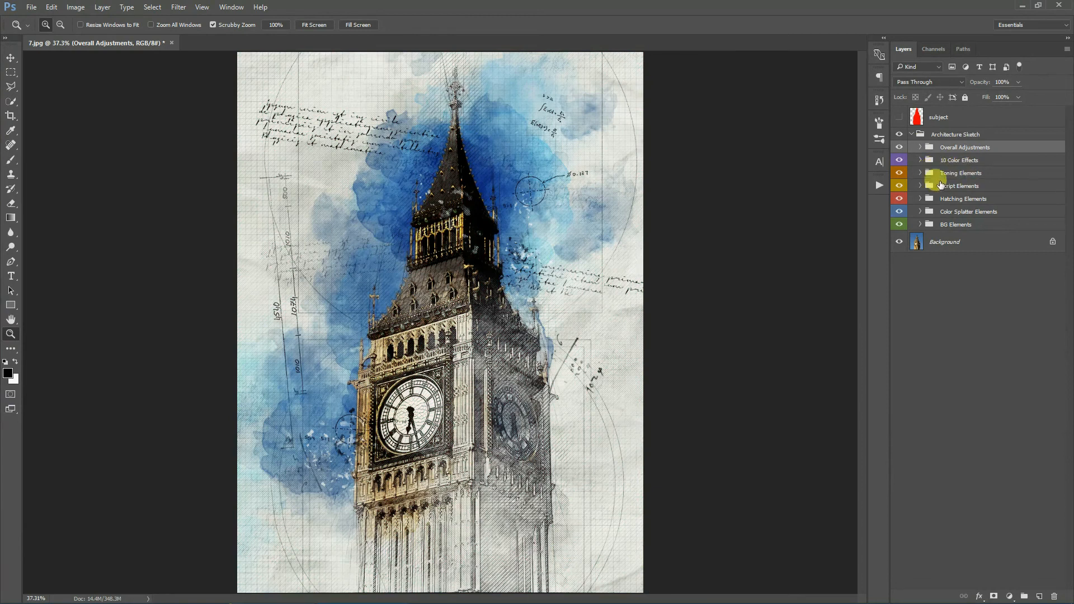
{"action": "left_click", "coordinate": [879, 185]}
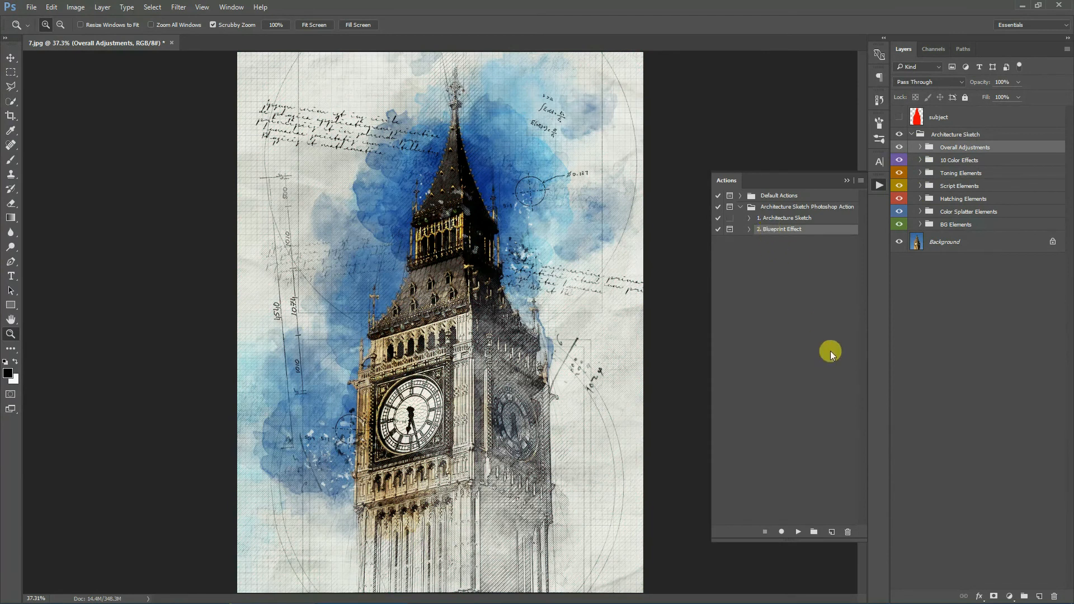
{"action": "left_click", "coordinate": [798, 532]}
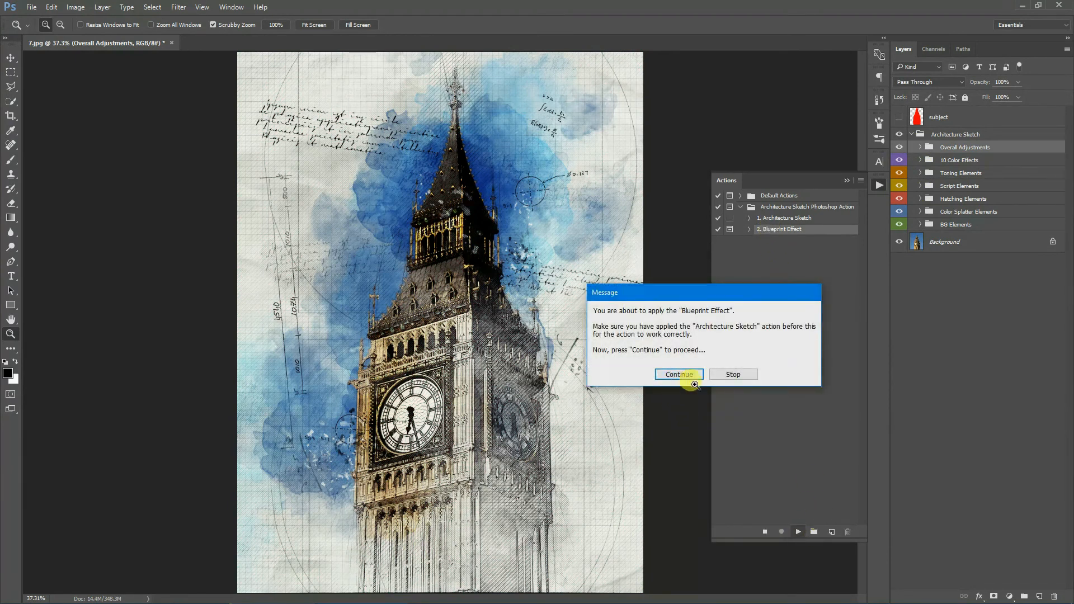
{"action": "left_click", "coordinate": [692, 382]}
{"action": "left_click", "coordinate": [723, 380]}
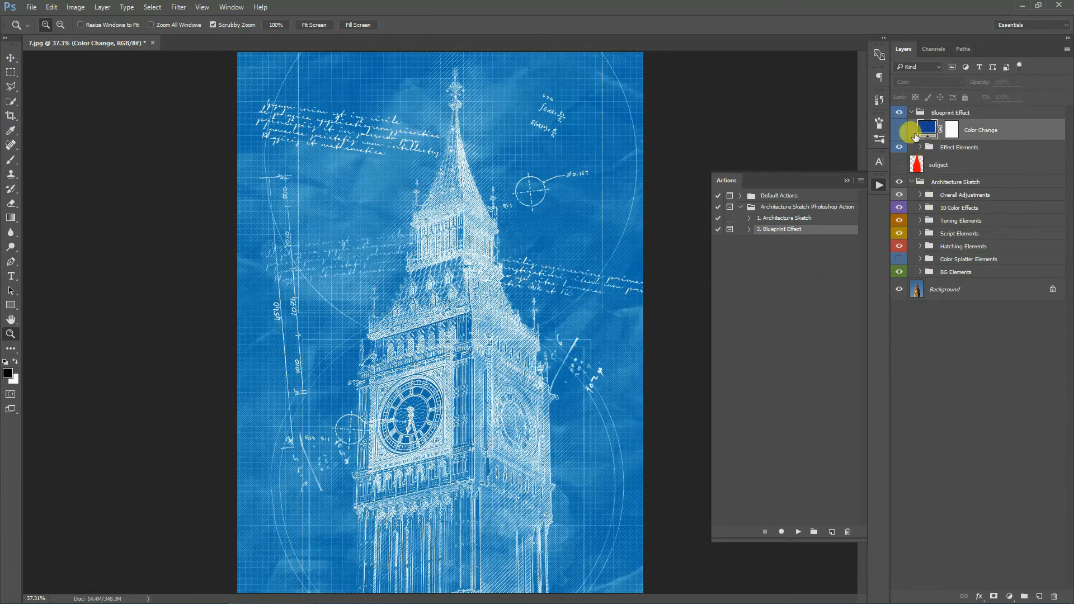
{"action": "double_click", "coordinate": [927, 129]}
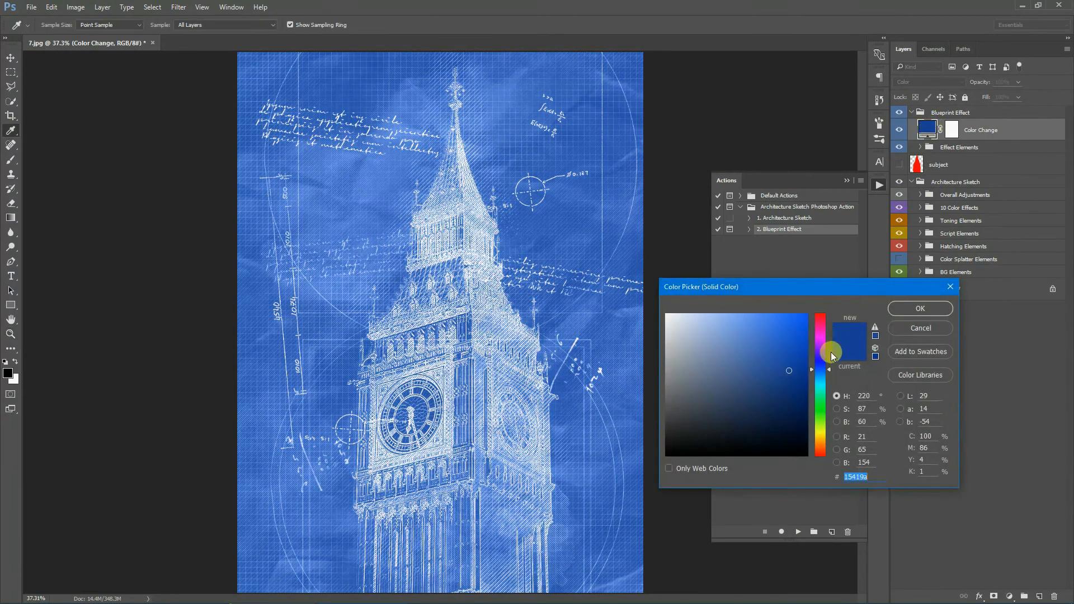
{"action": "left_click_drag", "start_coordinate": [817, 318], "coordinate": [820, 369]}
{"action": "left_click", "coordinate": [902, 330]}
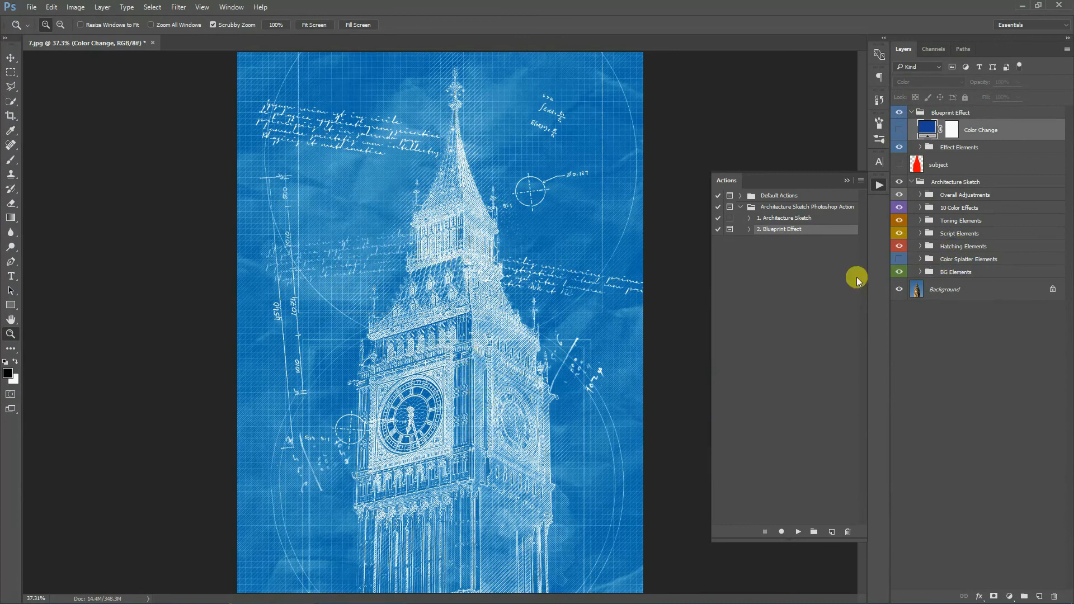
- Preview the Color Splatter Elements group by switching it on and off again
{"action": "left_click", "coordinate": [920, 246]}
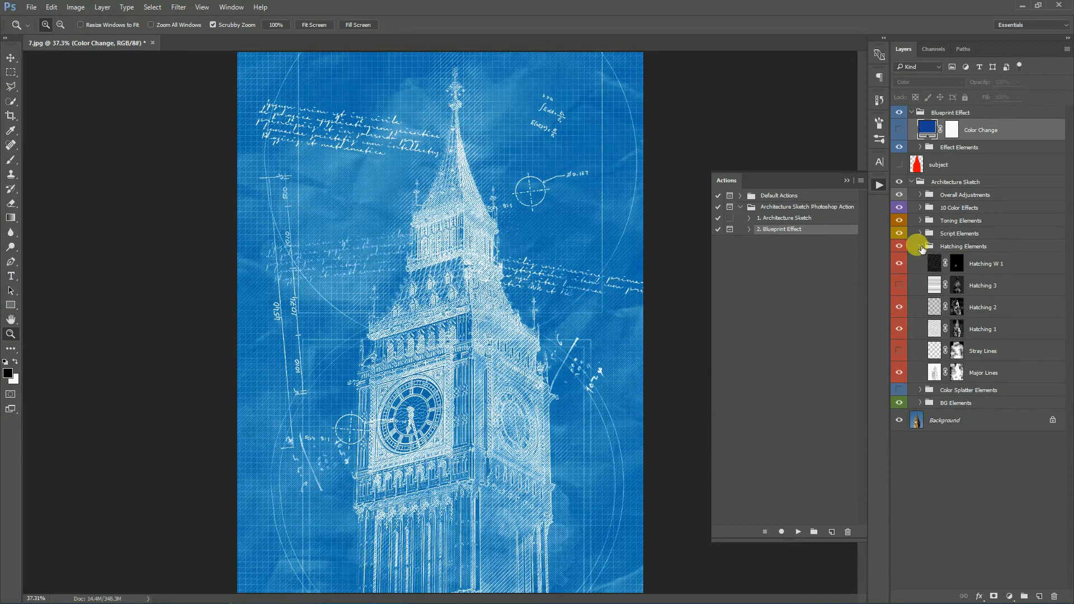
{"action": "left_click", "coordinate": [920, 246]}
{"action": "left_click", "coordinate": [898, 259]}
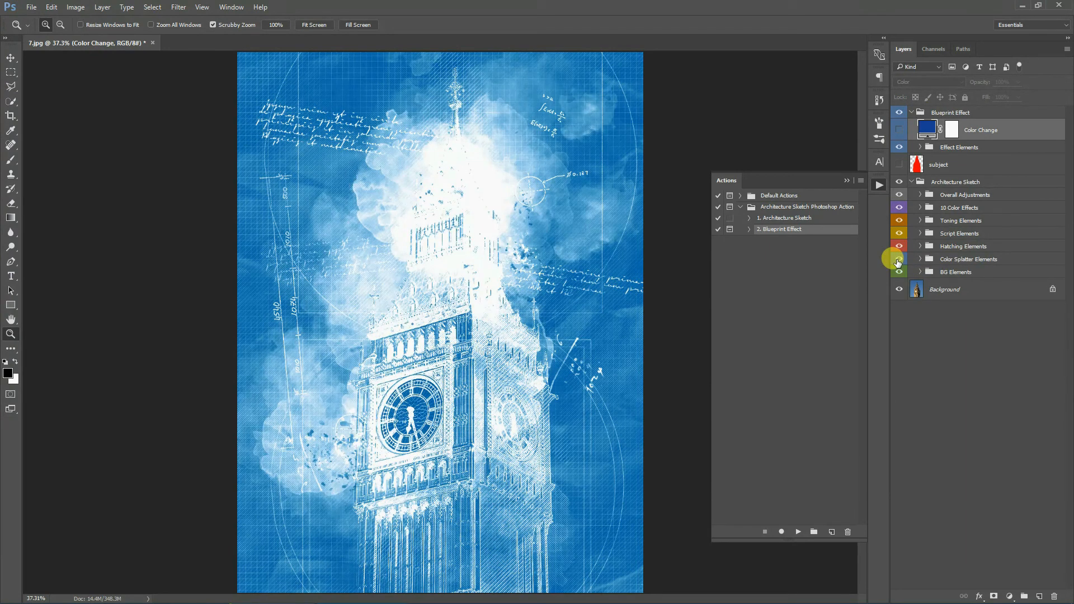
{"action": "left_click", "coordinate": [898, 260]}
- Expand Hatching Elements and toggle the Stray Lines layer on and off again
{"action": "left_click", "coordinate": [920, 246]}
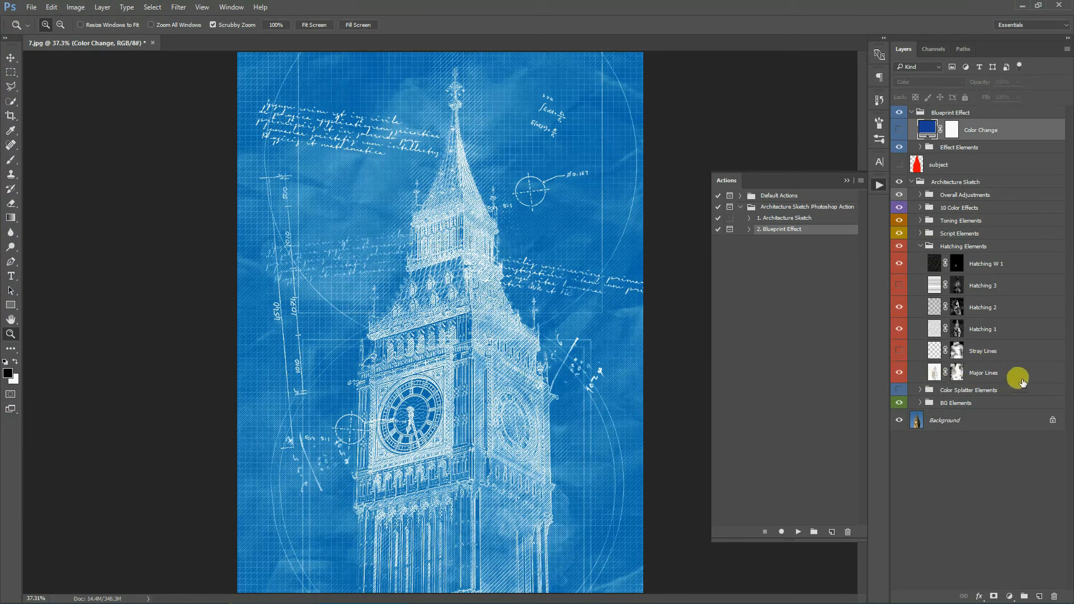
{"action": "left_click", "coordinate": [900, 352]}
{"action": "left_click", "coordinate": [898, 350]}
- Paint on the Hatching 2 layer mask with a 1200 px brush to reveal more hatching at the tower's upper left
{"action": "left_click", "coordinate": [957, 328]}
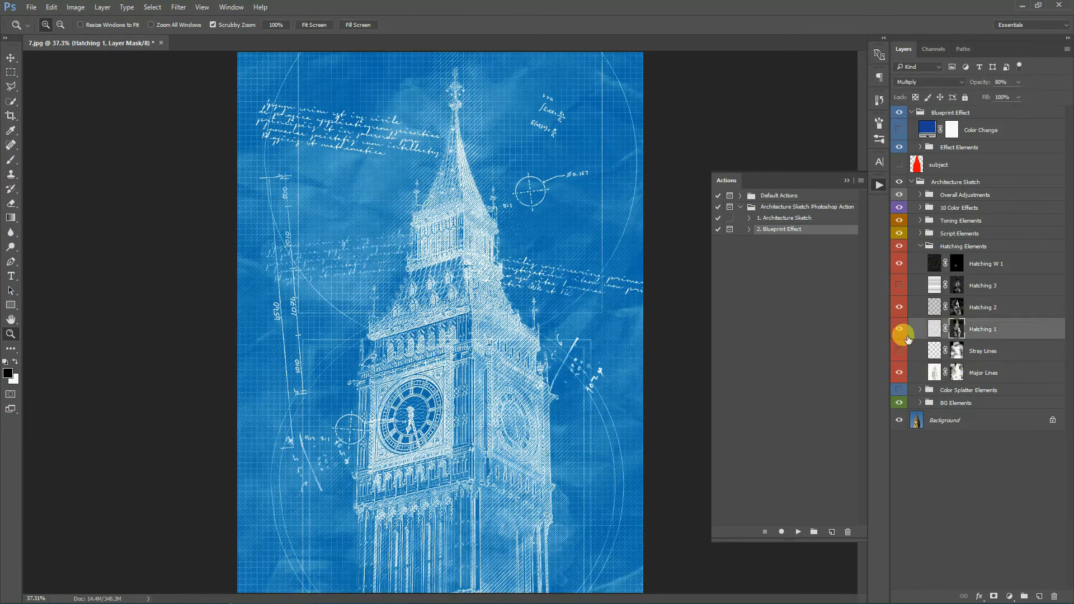
{"action": "left_click", "coordinate": [10, 160]}
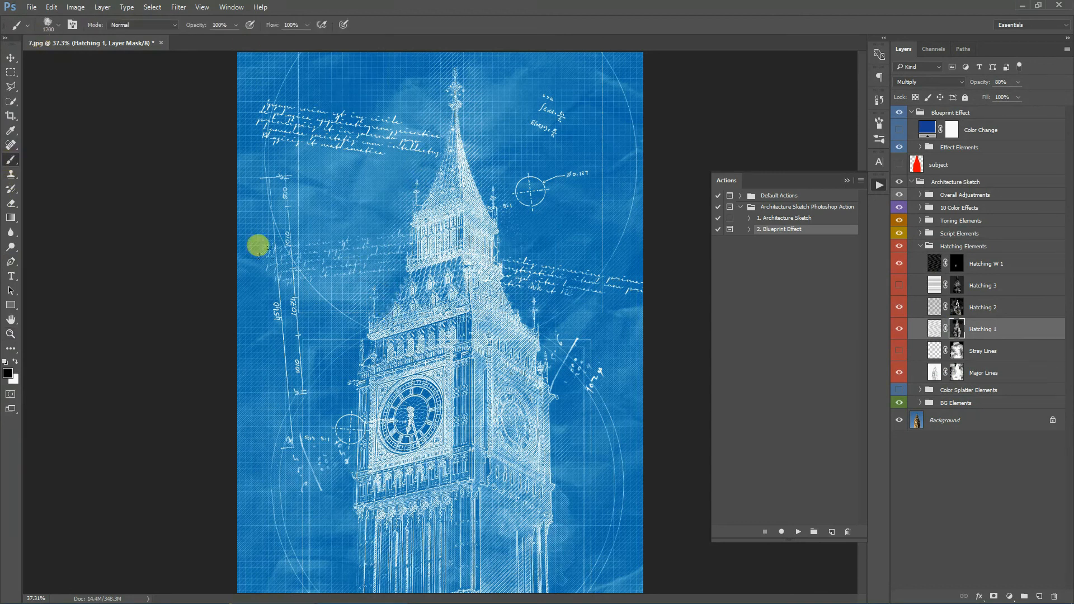
{"action": "left_click", "coordinate": [58, 25]}
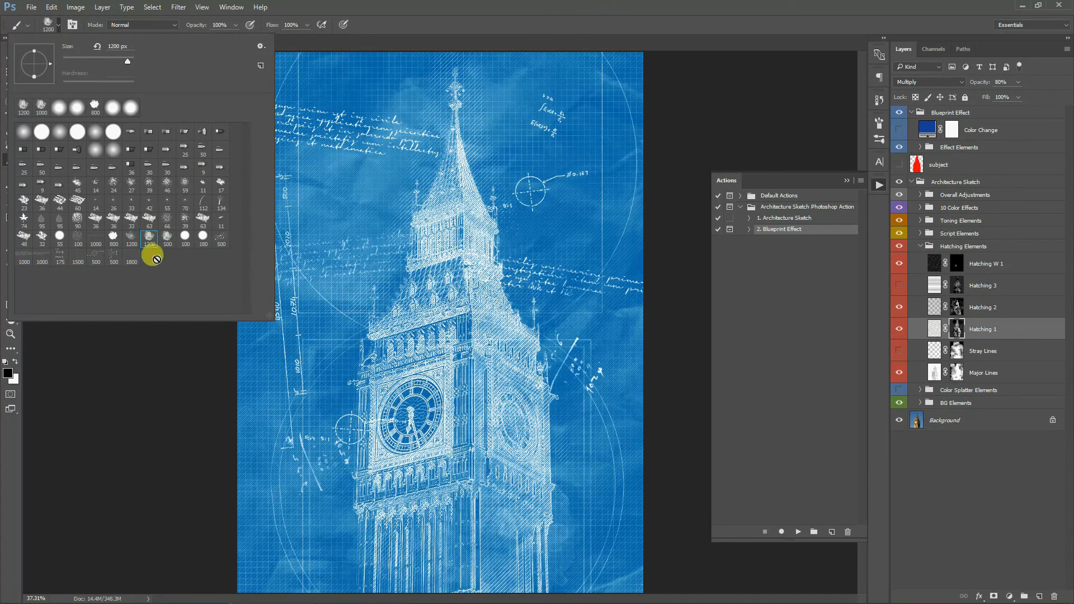
{"action": "left_click", "coordinate": [604, 5]}
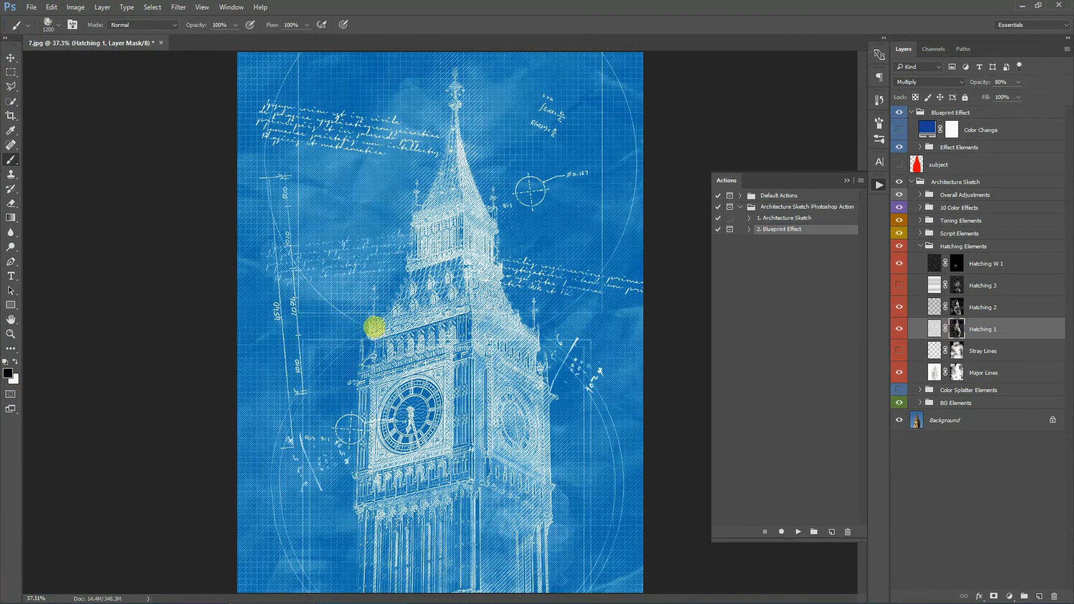
{"action": "left_click", "coordinate": [955, 315]}
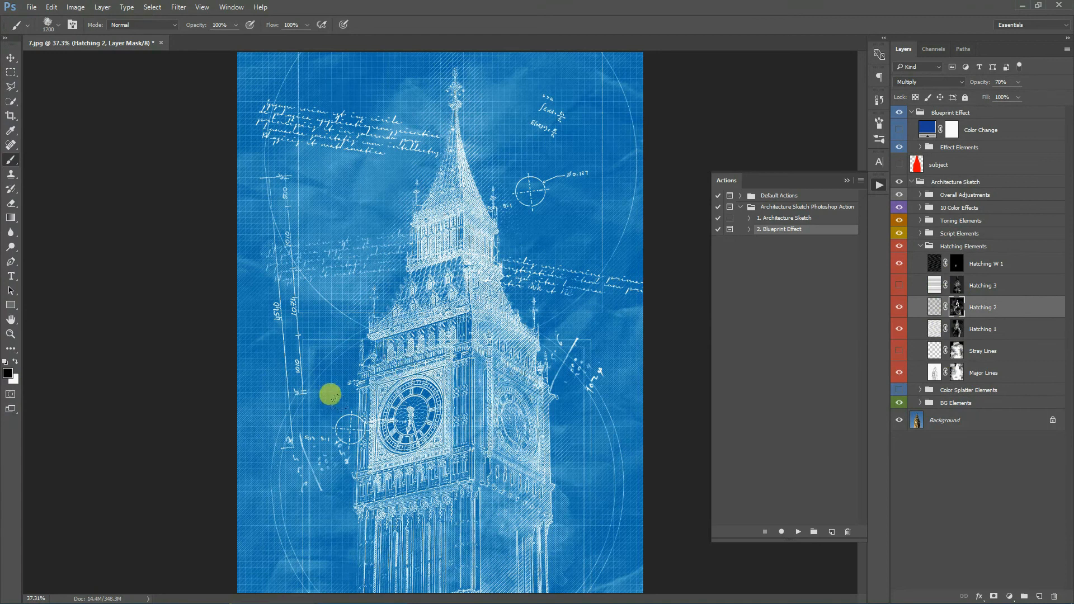
{"action": "mouse_move", "coordinate": [320, 229]}
{"action": "left_mouse_down"}
{"action": "mouse_move", "coordinate": [338, 189]}
{"action": "mouse_move", "coordinate": [332, 155]}
{"action": "mouse_move", "coordinate": [369, 178]}
{"action": "mouse_move", "coordinate": [329, 128]}
{"action": "left_mouse_up"}
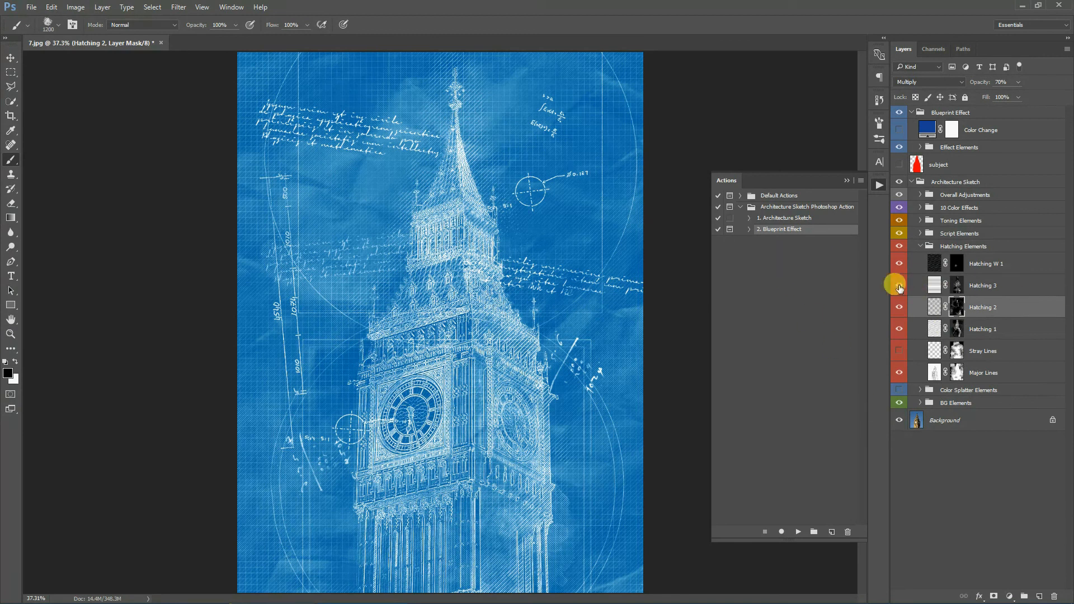
- Collapse the layer groups, hide the Blueprint Effect group and switch on the Color Splatter Elements group
{"action": "left_click", "coordinate": [1028, 284]}
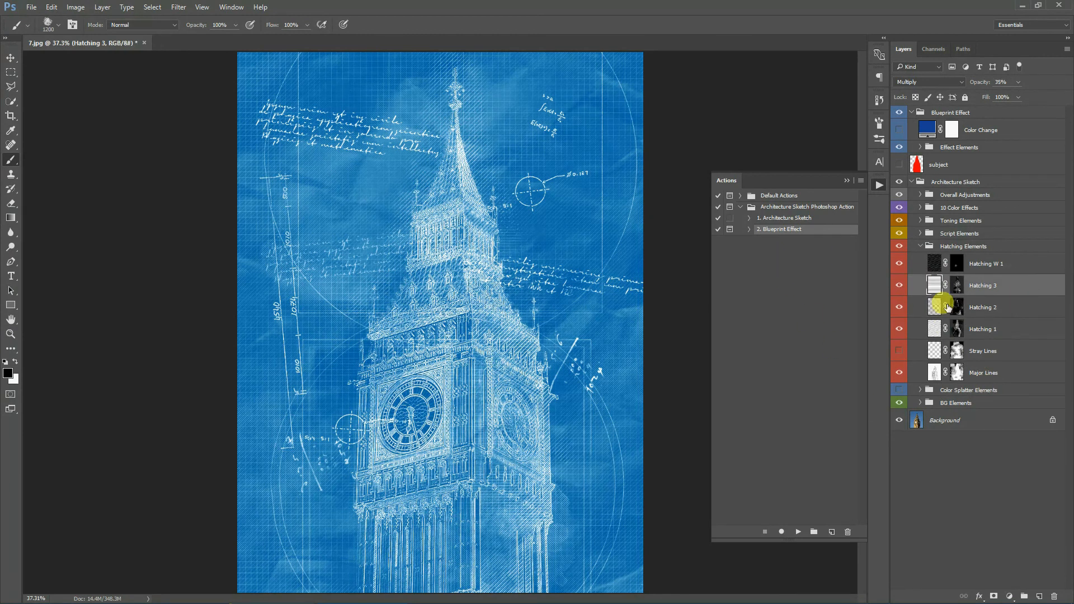
{"action": "left_click", "coordinate": [919, 246]}
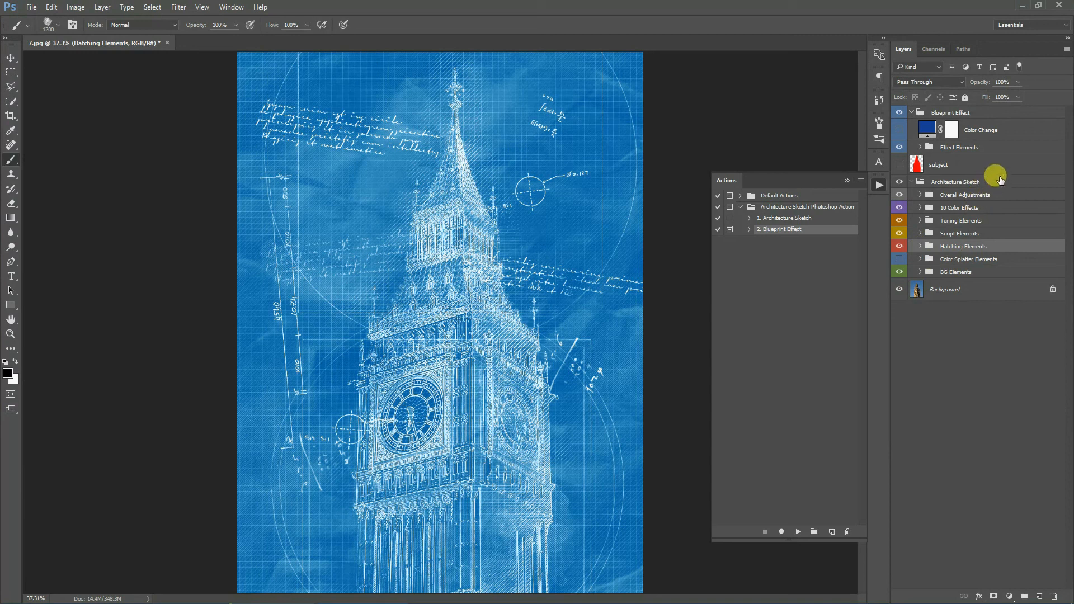
{"action": "left_click", "coordinate": [912, 112]}
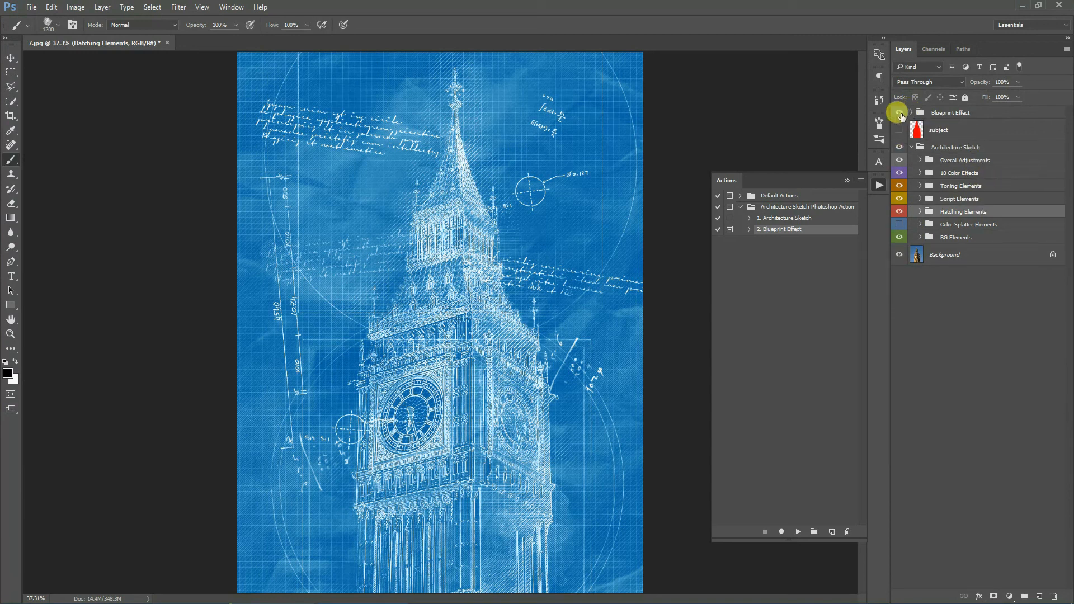
{"action": "left_click", "coordinate": [899, 113]}
{"action": "left_click", "coordinate": [899, 226]}
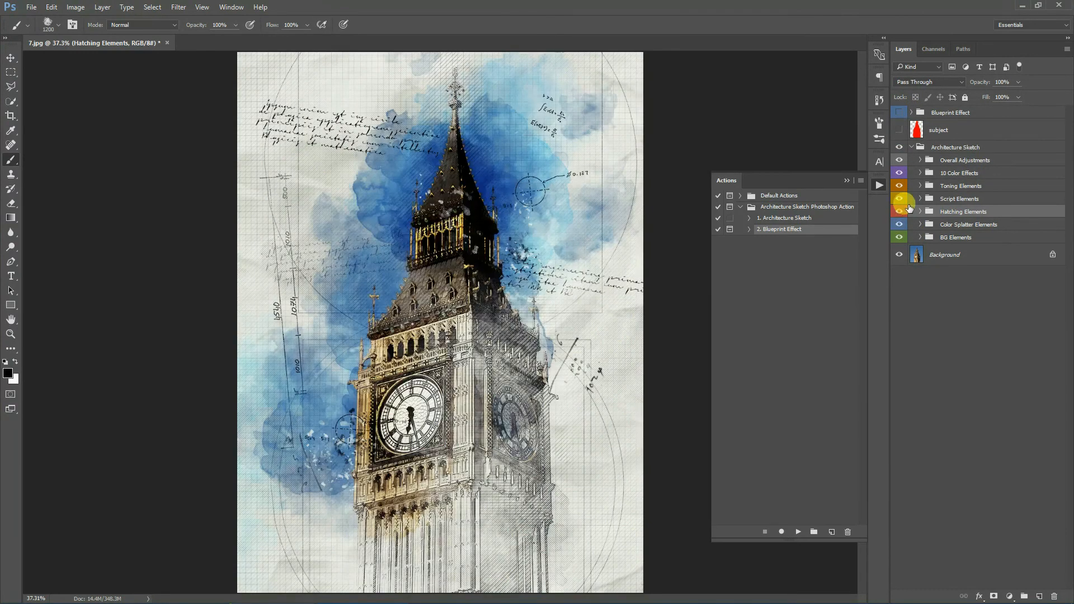